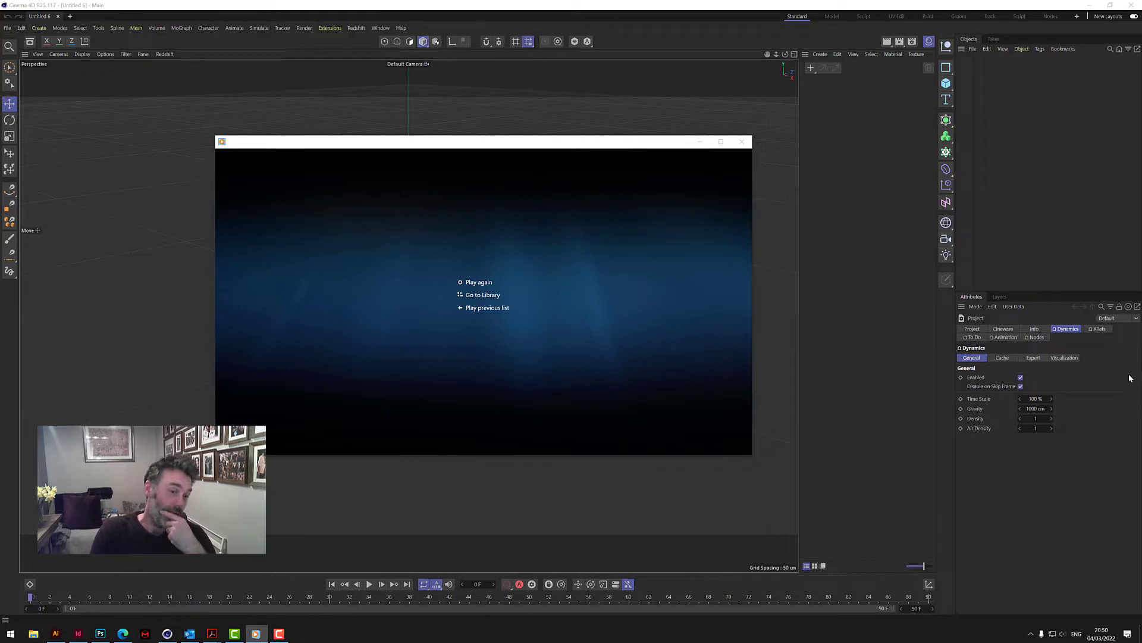
- Play the Day10_Disintergrating clip in Windows Media Player and pause it partway through
{"action": "mouse_move", "coordinate": [470, 275]}
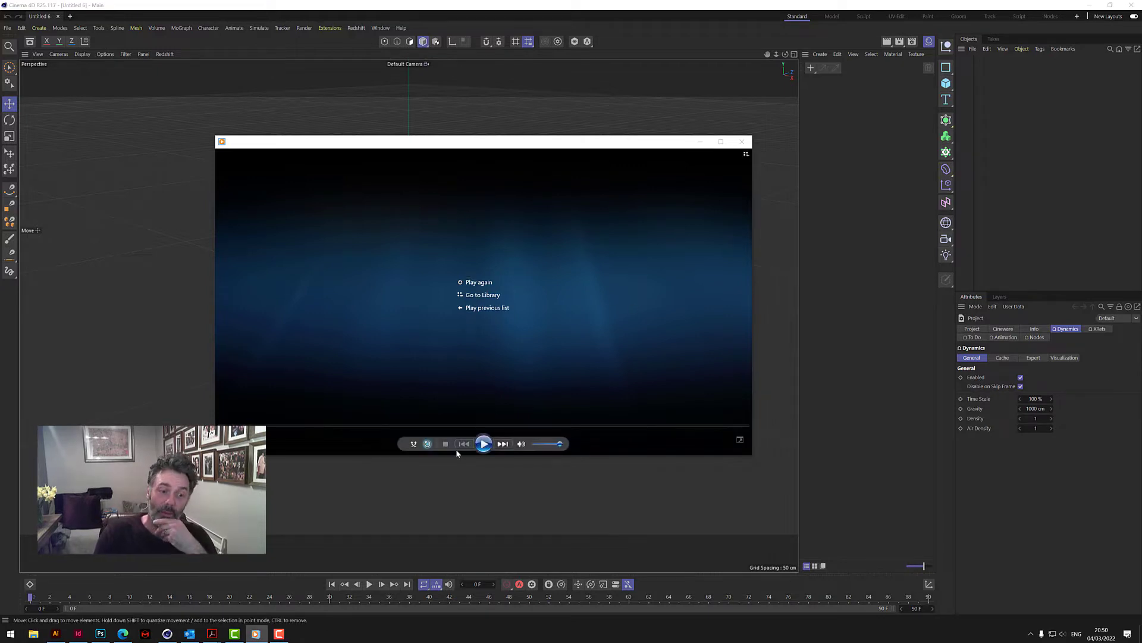
{"action": "left_click", "coordinate": [484, 444]}
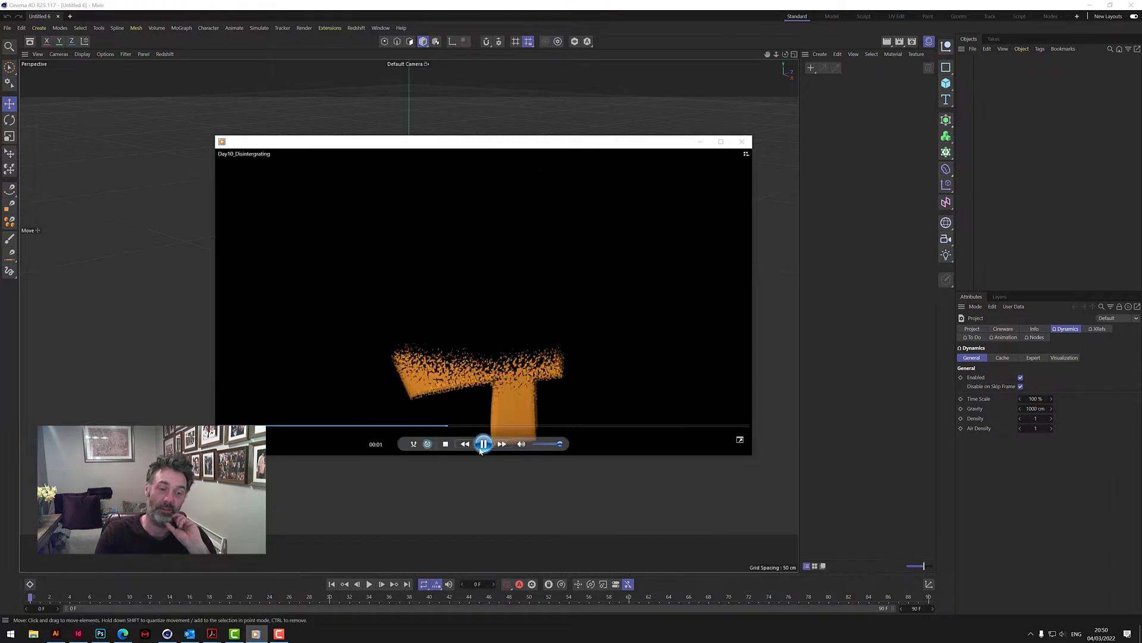
{"action": "left_click", "coordinate": [480, 451]}
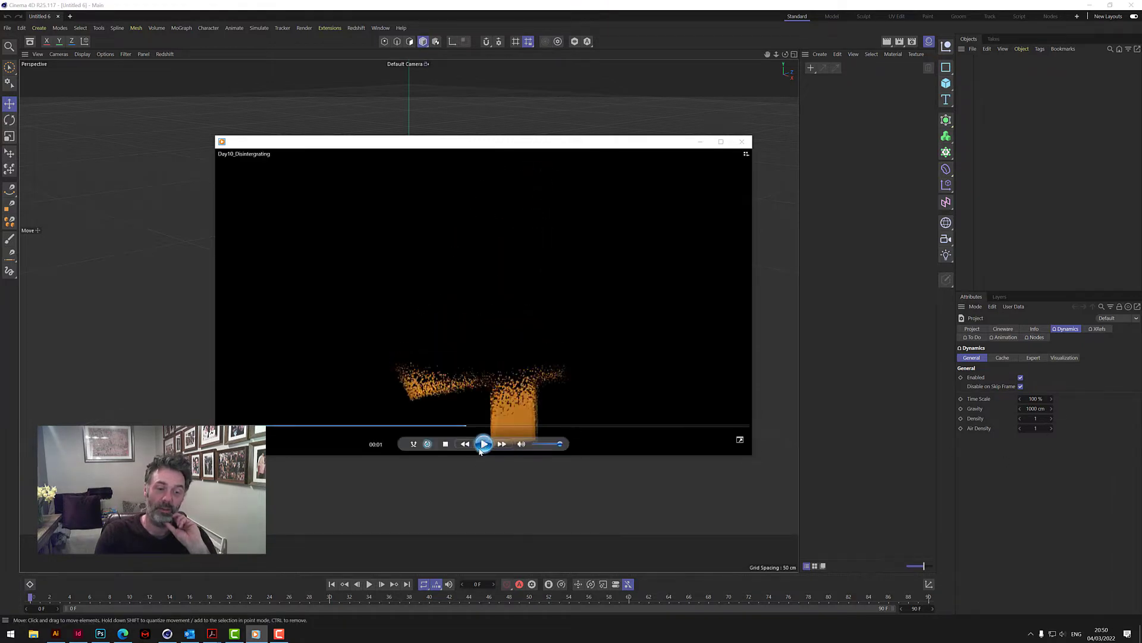
- Close the video player and add a 3D Text object reading '4'
{"action": "left_click", "coordinate": [745, 145]}
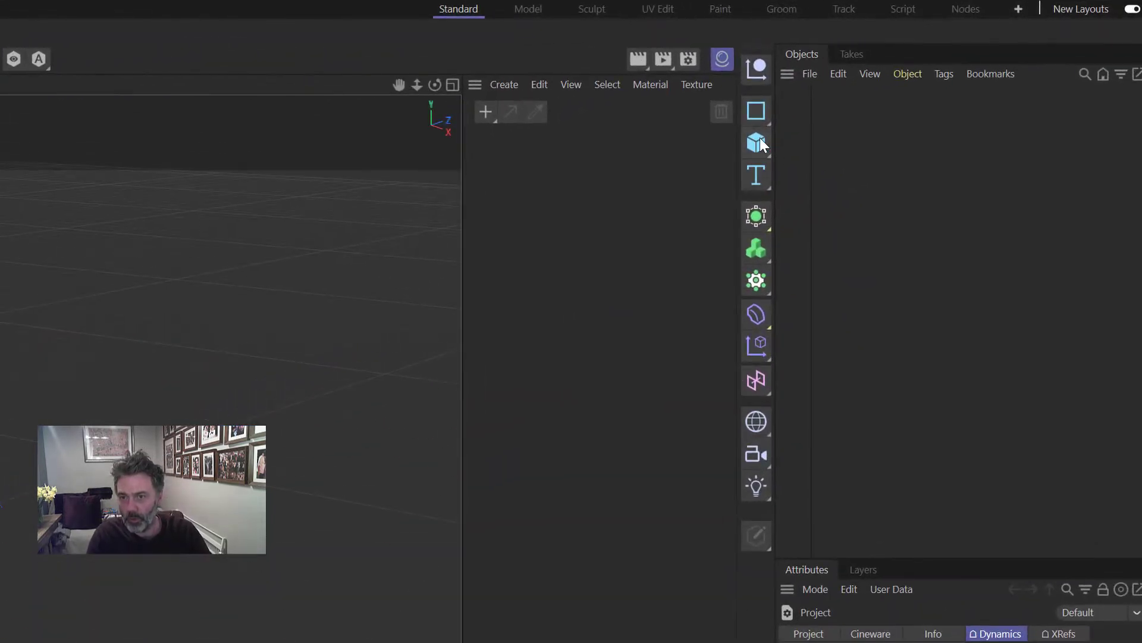
{"action": "left_click", "coordinate": [756, 173]}
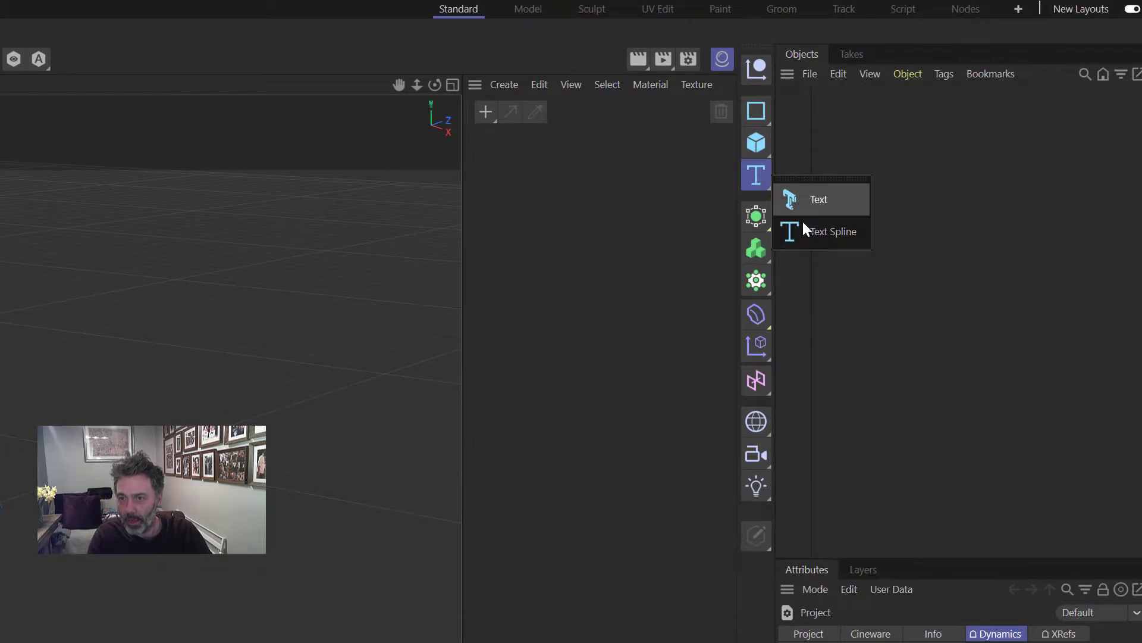
{"action": "left_click", "coordinate": [819, 199]}
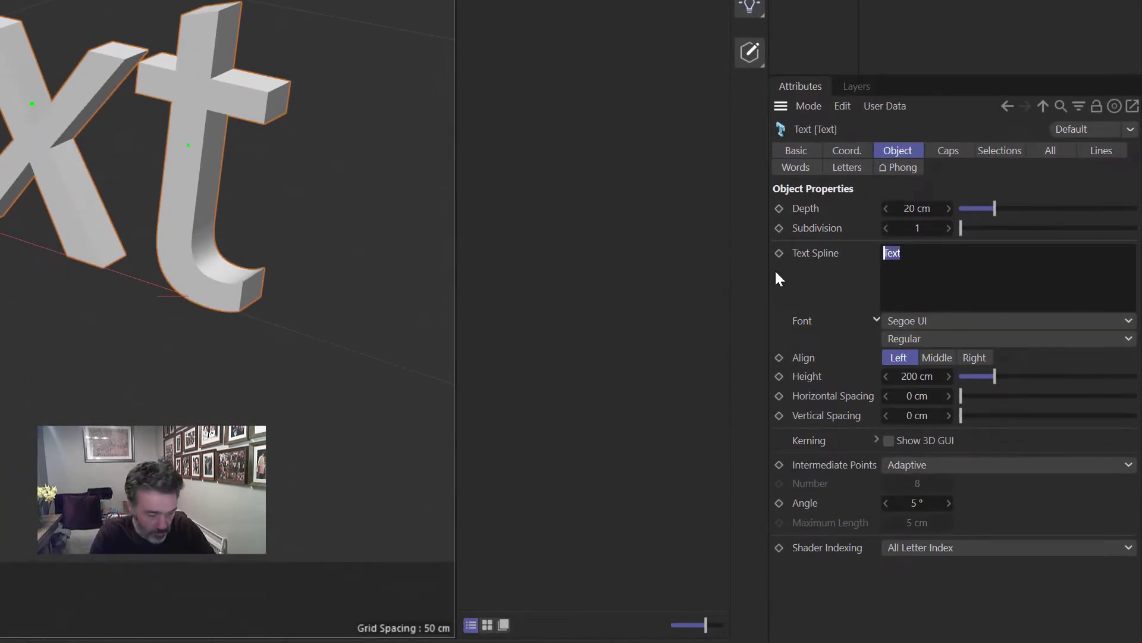
{"action": "type", "text": "4"}
{"action": "key", "text": "Return"}
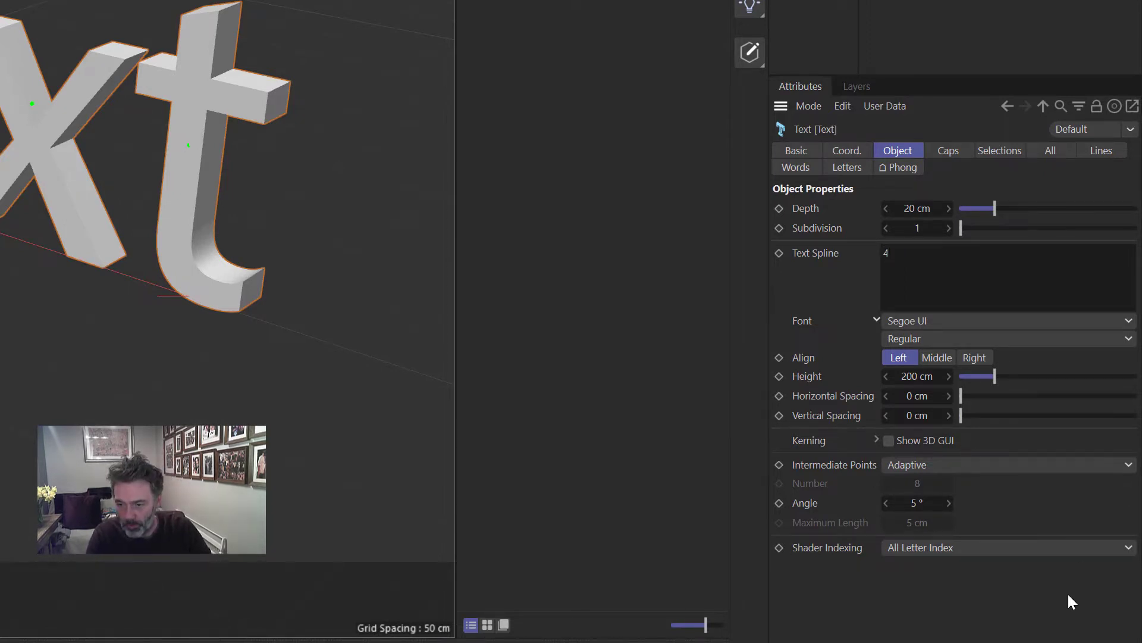
- Set the text's font to Astounder Squared BB
{"action": "left_click", "coordinate": [1129, 321]}
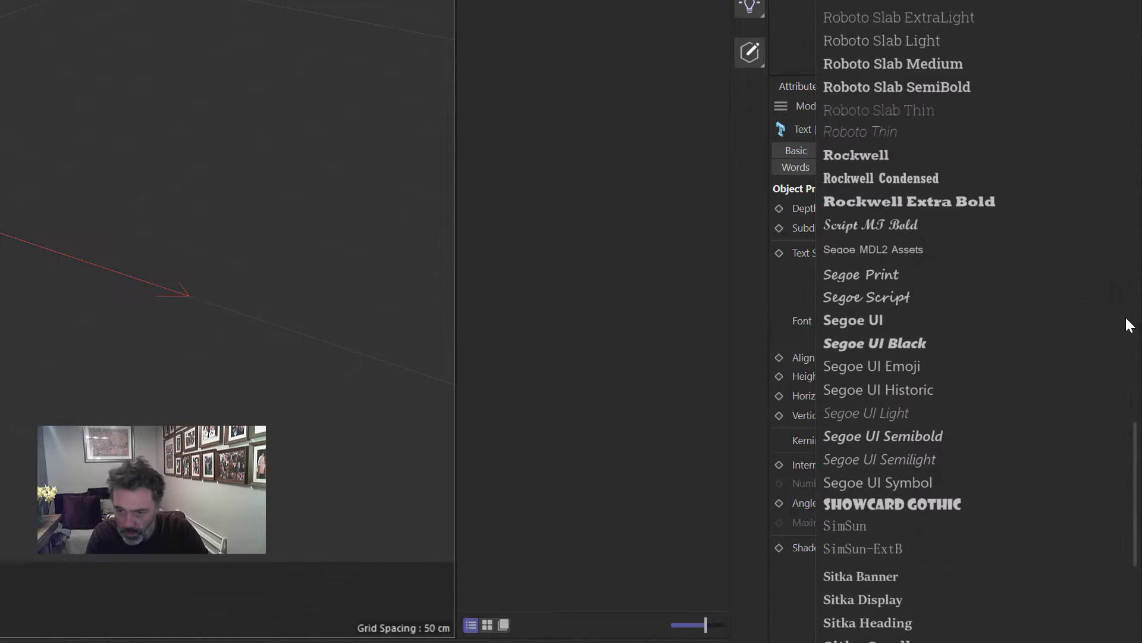
{"action": "scroll", "coordinate": [976, 322], "scroll_direction": "up", "scroll_amount": 20}
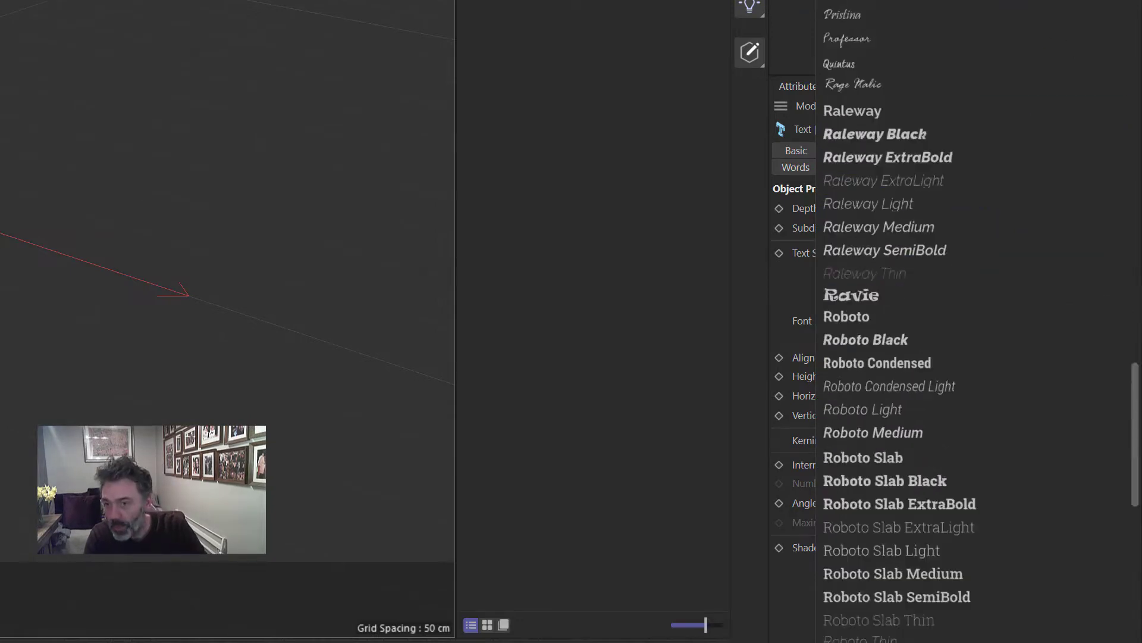
{"action": "scroll", "coordinate": [976, 321], "scroll_direction": "up", "scroll_amount": 20}
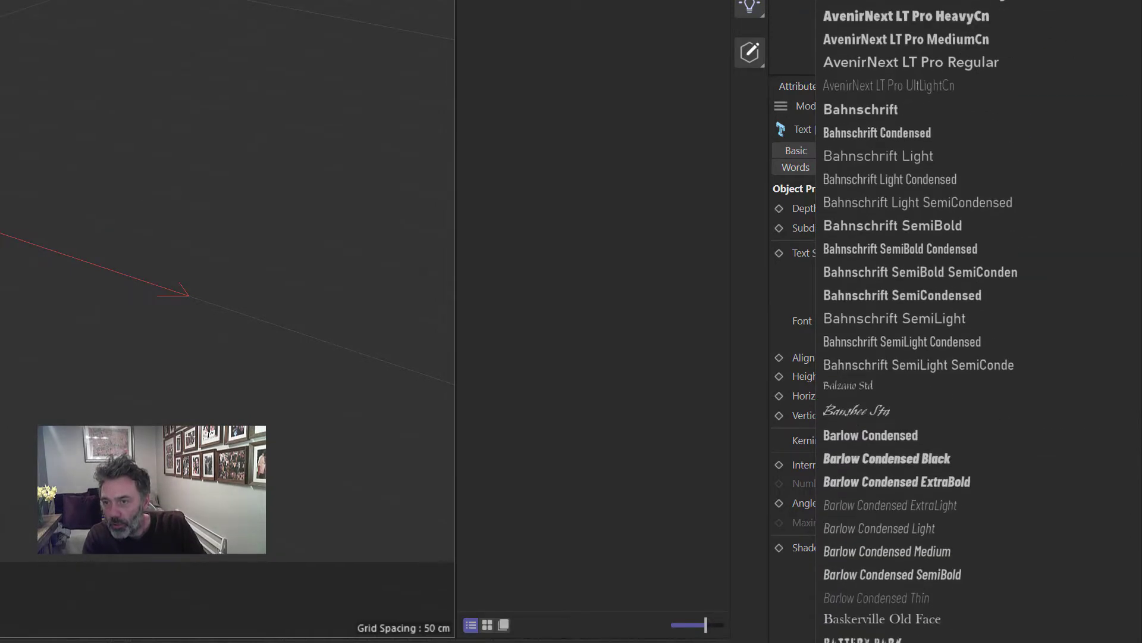
{"action": "scroll", "coordinate": [916, 321], "scroll_direction": "down", "scroll_amount": 1}
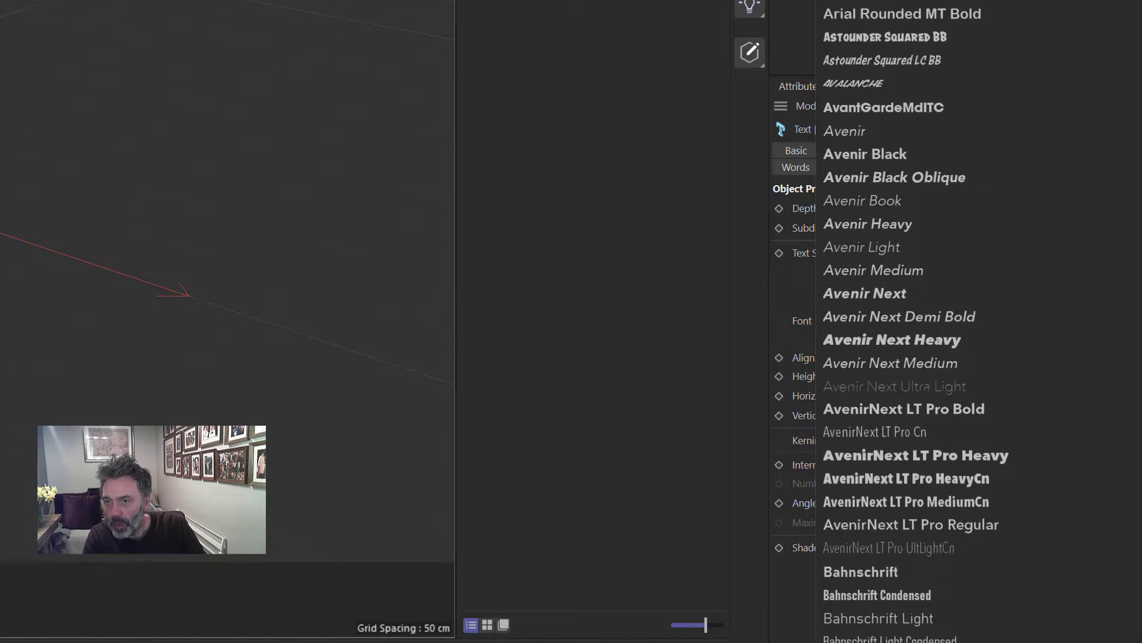
{"action": "scroll", "coordinate": [916, 321], "scroll_direction": "down", "scroll_amount": 5}
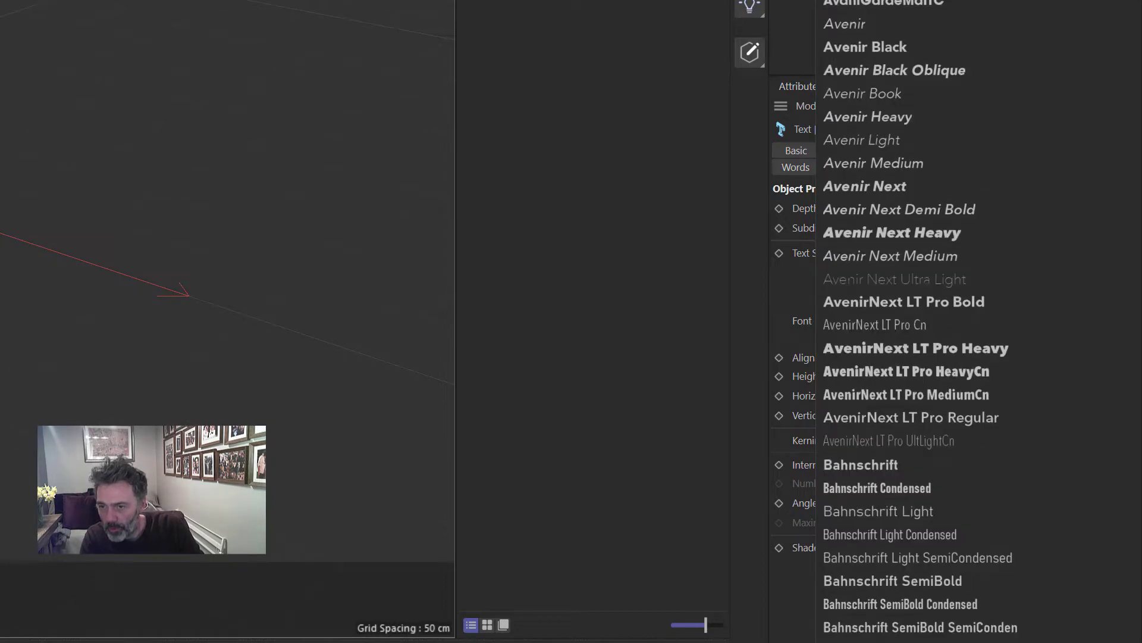
{"action": "key", "text": "Escape"}
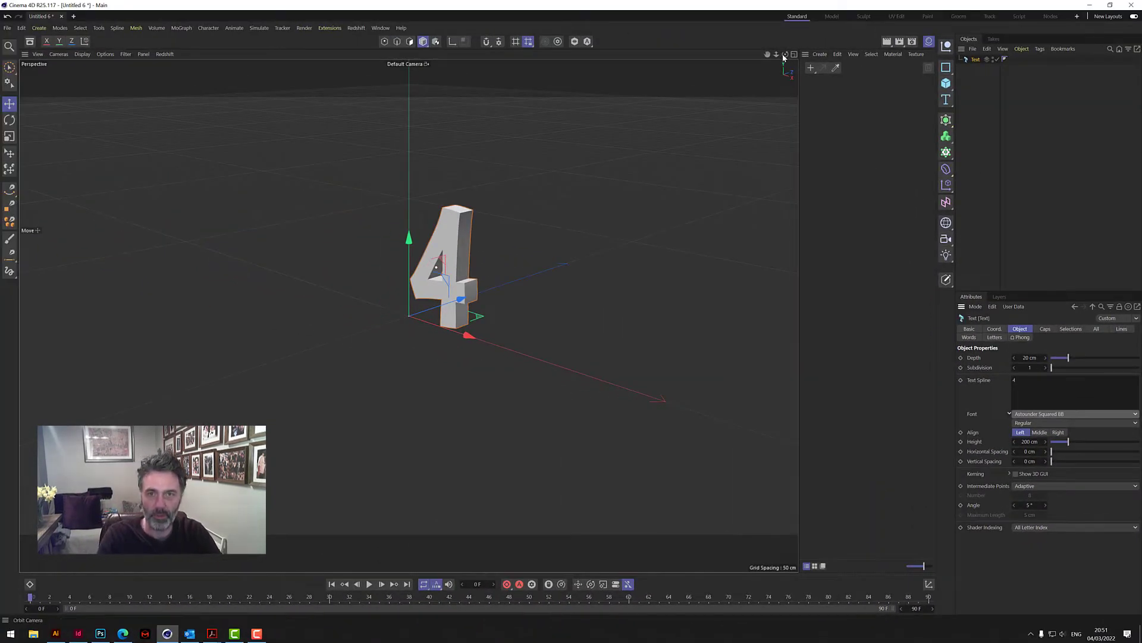
- Switch the viewport display to Gouraud Shading (Lines) to show the 4's mesh
{"action": "mouse_move", "coordinate": [784, 56]}
{"action": "left_mouse_down"}
{"action": "mouse_move", "coordinate": [765, 77]}
{"action": "mouse_move", "coordinate": [806, 59]}
{"action": "mouse_move", "coordinate": [756, 65]}
{"action": "mouse_move", "coordinate": [773, 62]}
{"action": "left_mouse_up"}
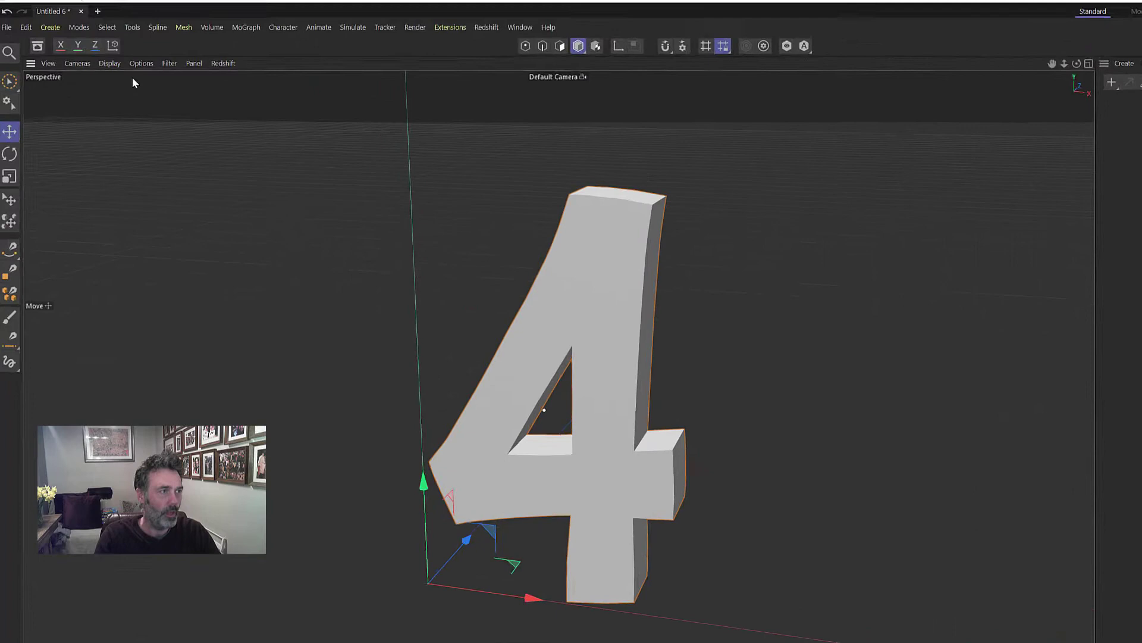
{"action": "left_click", "coordinate": [111, 63]}
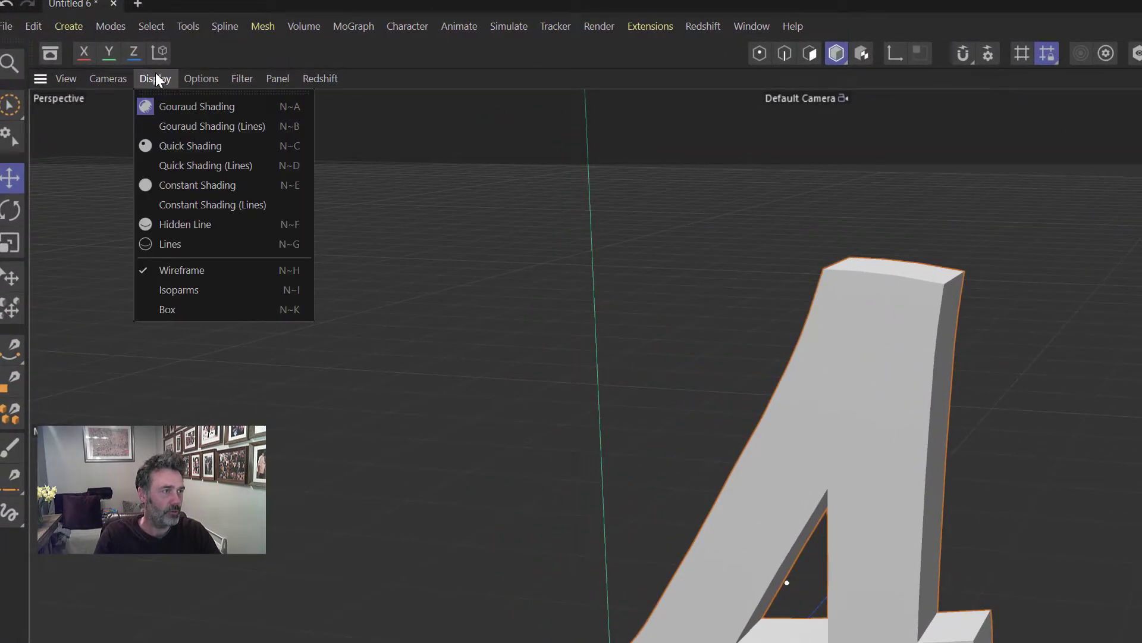
{"action": "left_click", "coordinate": [191, 127]}
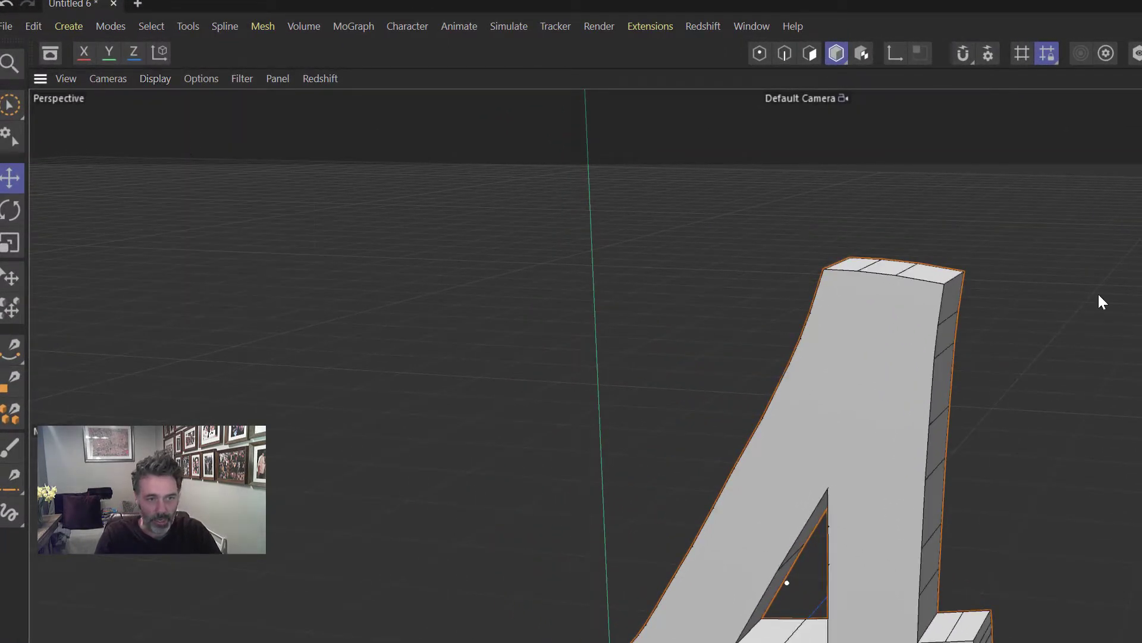
{"action": "left_click_drag", "start_coordinate": [808, 601], "coordinate": [880, 490], "text": "alt"}
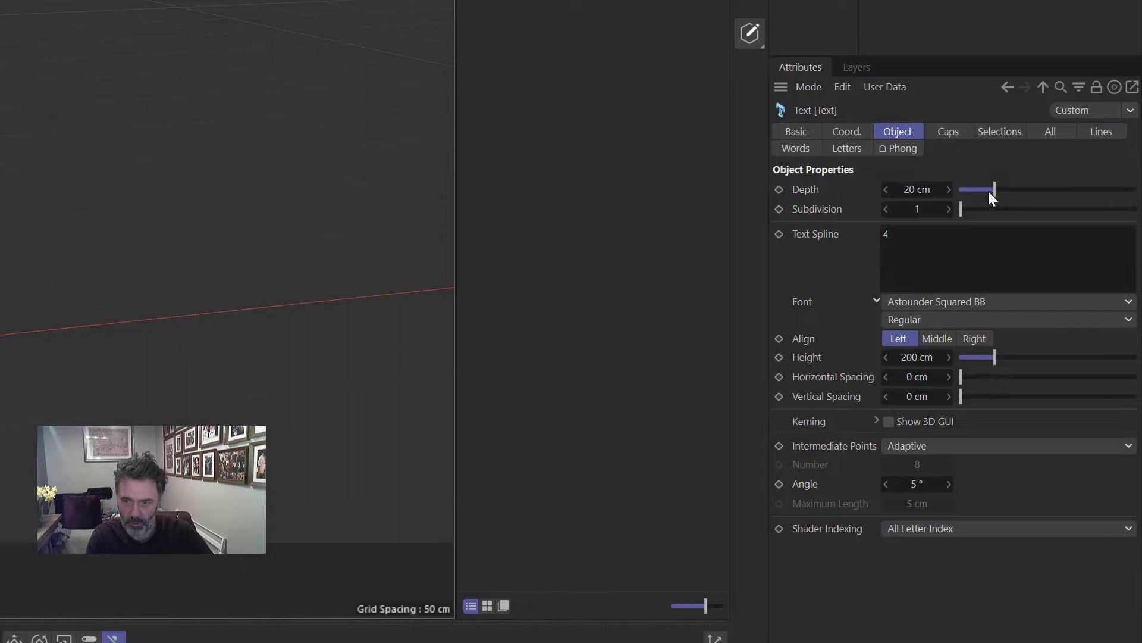
- Keep the text extrusion Depth at 20 cm
{"action": "left_click_drag", "start_coordinate": [995, 191], "coordinate": [993, 191]}
{"action": "double_click", "coordinate": [921, 189]}
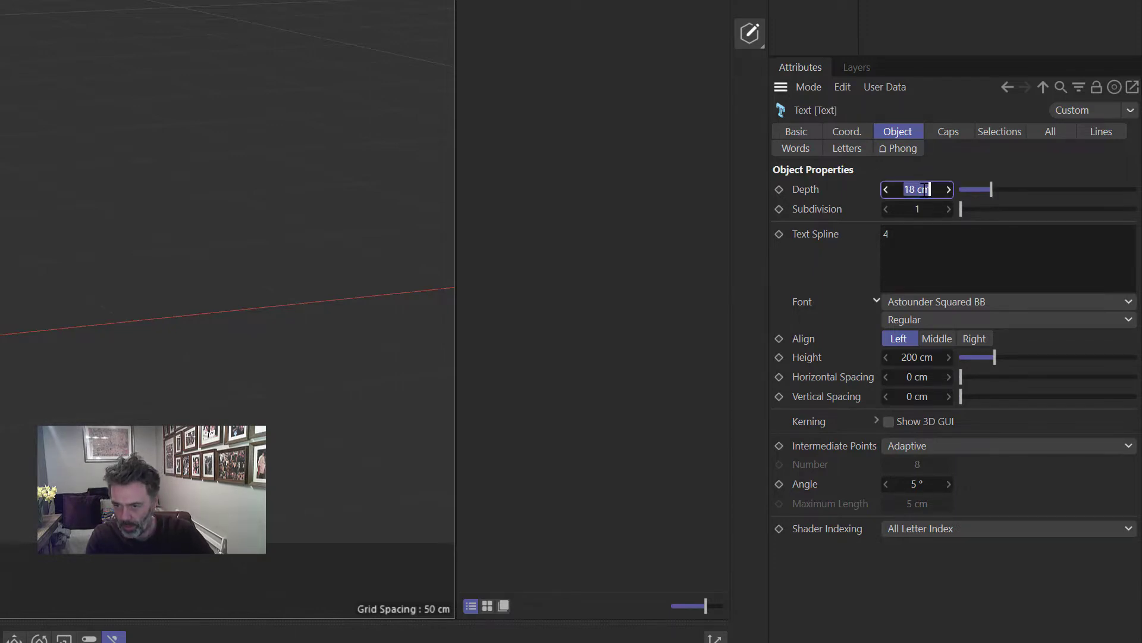
{"action": "type", "text": "20"}
{"action": "key", "text": "Return"}
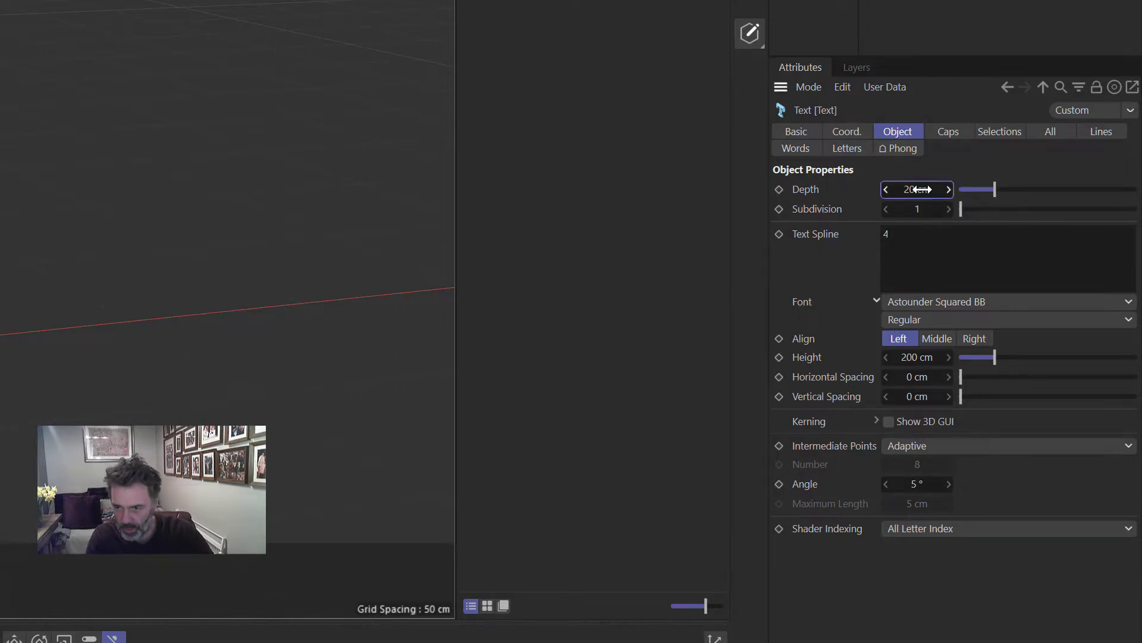
- Set the extrusion Subdivision to 15
{"action": "left_click", "coordinate": [965, 209]}
{"action": "left_click", "coordinate": [996, 210]}
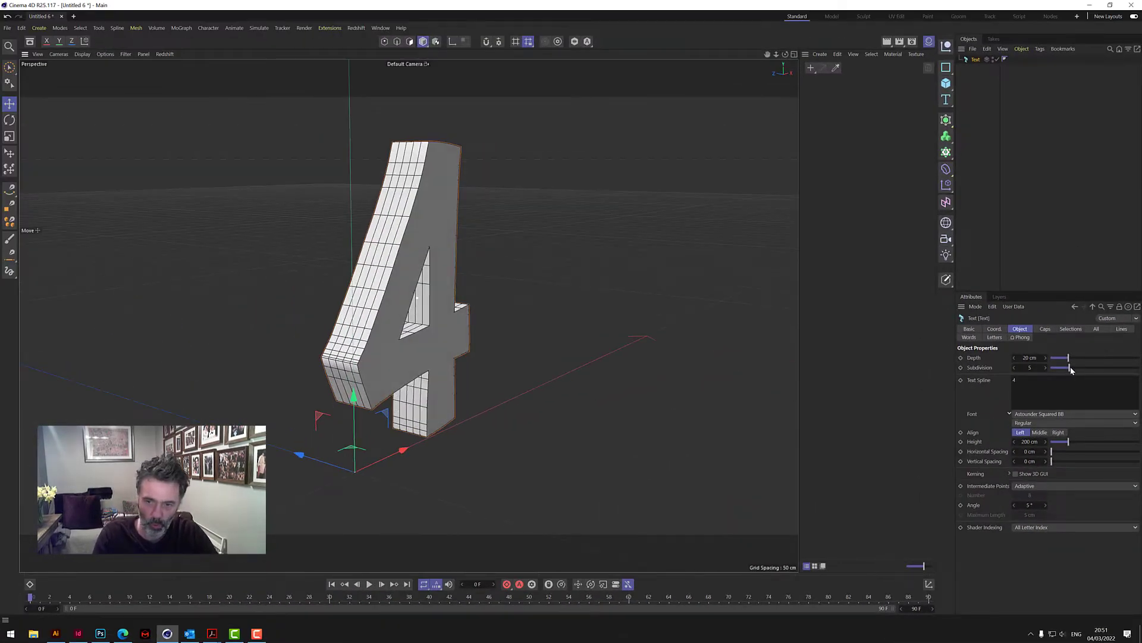
{"action": "left_click_drag", "start_coordinate": [1071, 369], "coordinate": [1114, 372]}
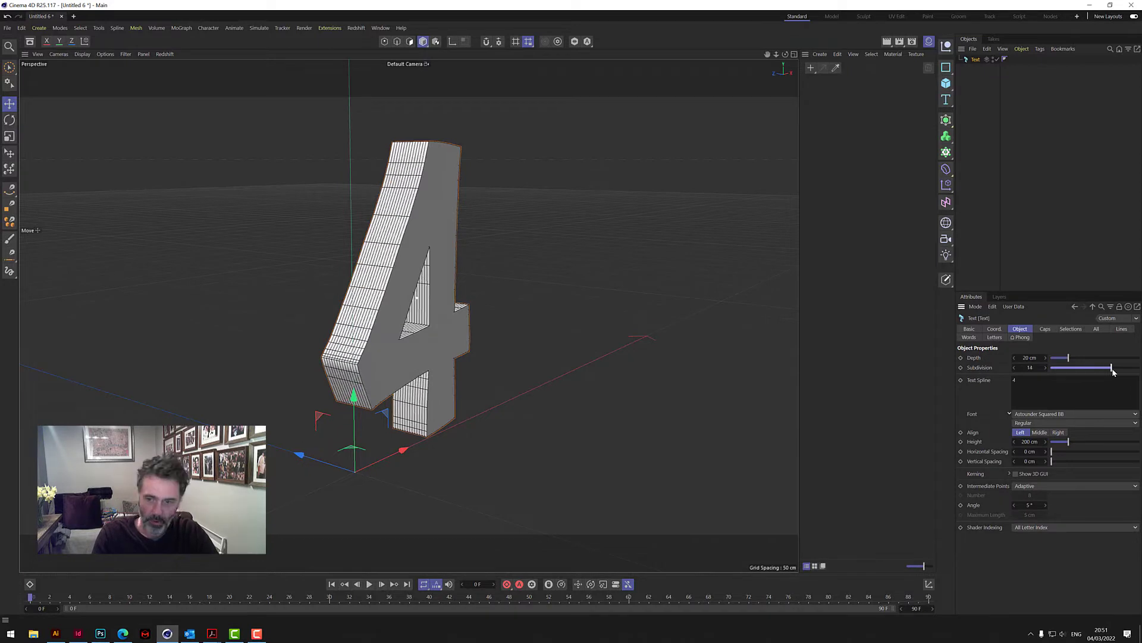
{"action": "double_click", "coordinate": [1030, 367]}
{"action": "type", "text": "1"}
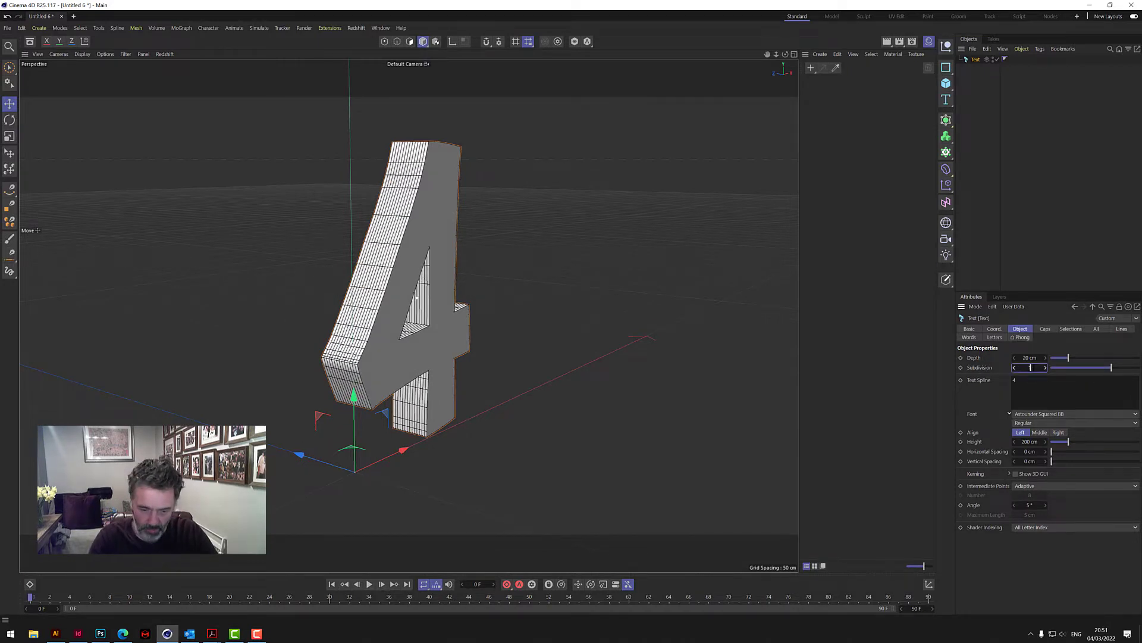
{"action": "type", "text": "5"}
{"action": "key", "text": "Return"}
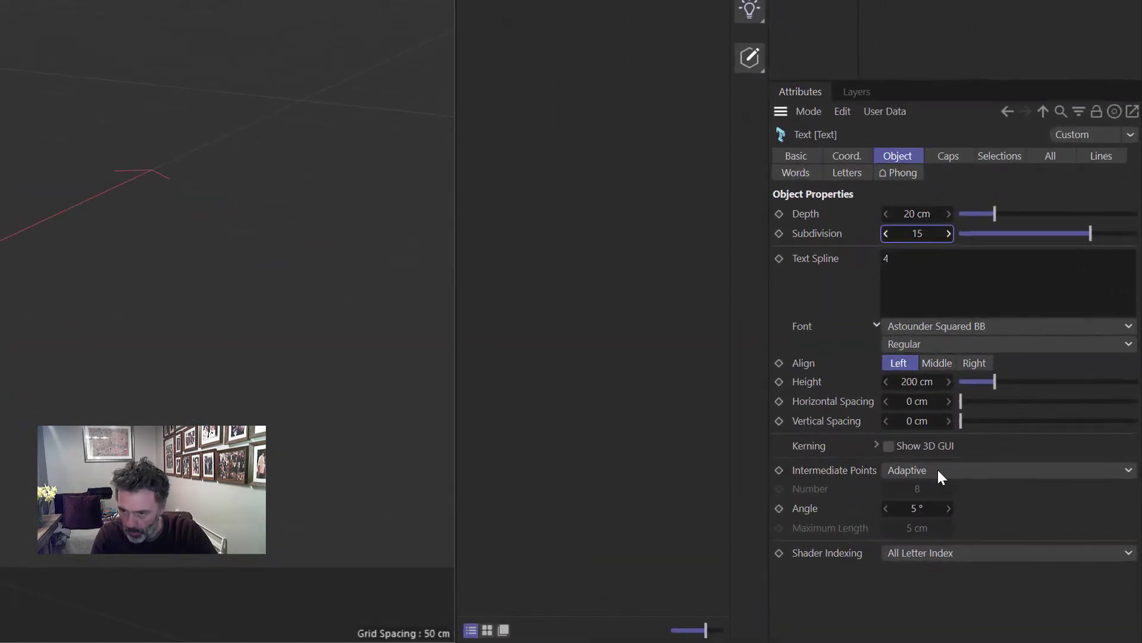
- Set the Text object's Intermediate Points to Uniform, with Number at 8
{"action": "left_click", "coordinate": [938, 470]}
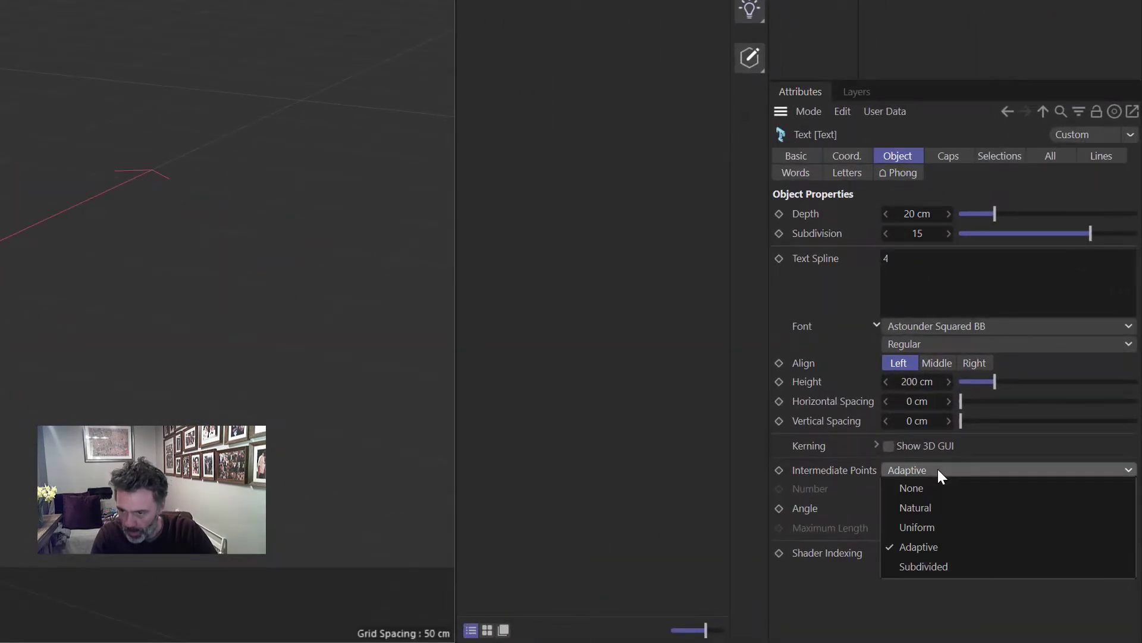
{"action": "left_click", "coordinate": [927, 527]}
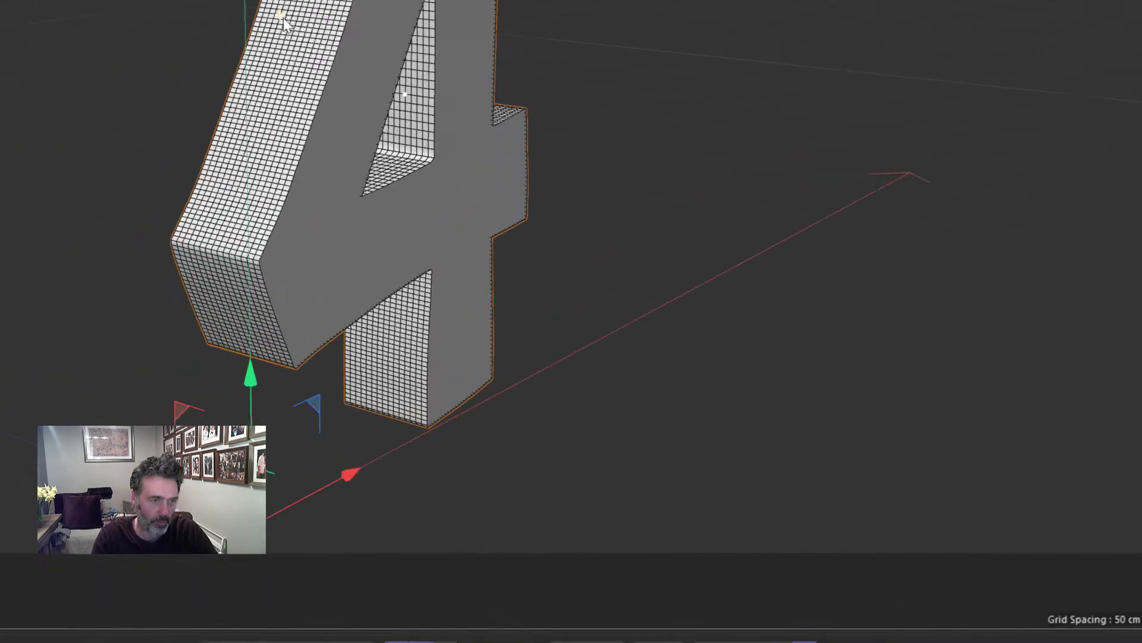
{"action": "scroll", "coordinate": [283, 23], "scroll_direction": "up", "scroll_amount": 5}
{"action": "scroll", "coordinate": [370, 52], "scroll_direction": "down", "scroll_amount": 2}
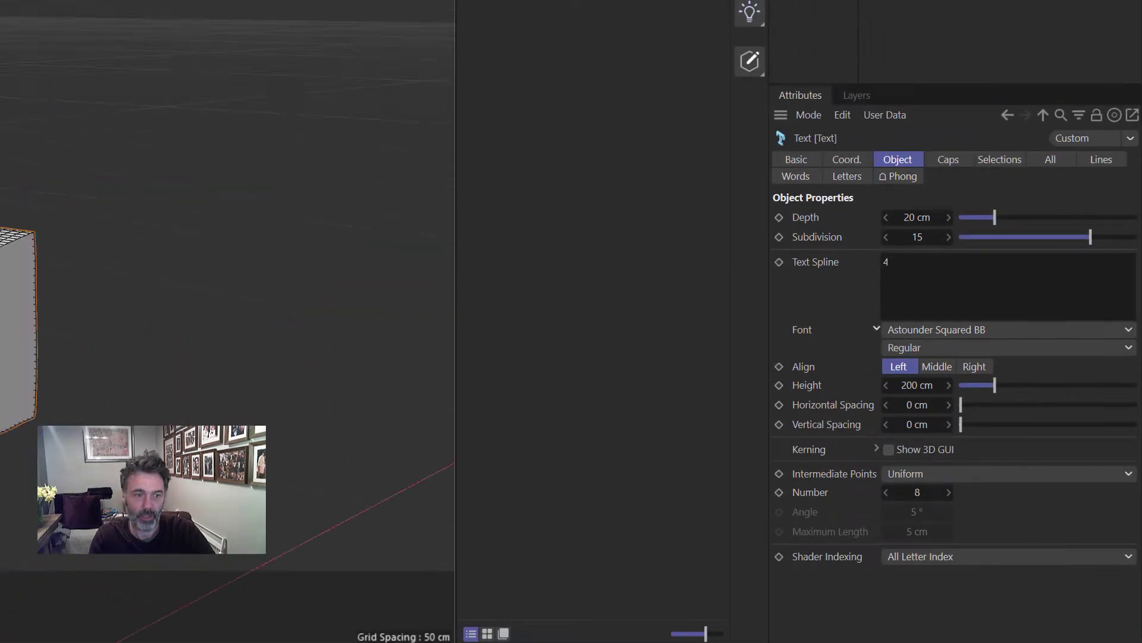
{"action": "scroll", "coordinate": [227, 286], "scroll_direction": "down", "scroll_amount": 3}
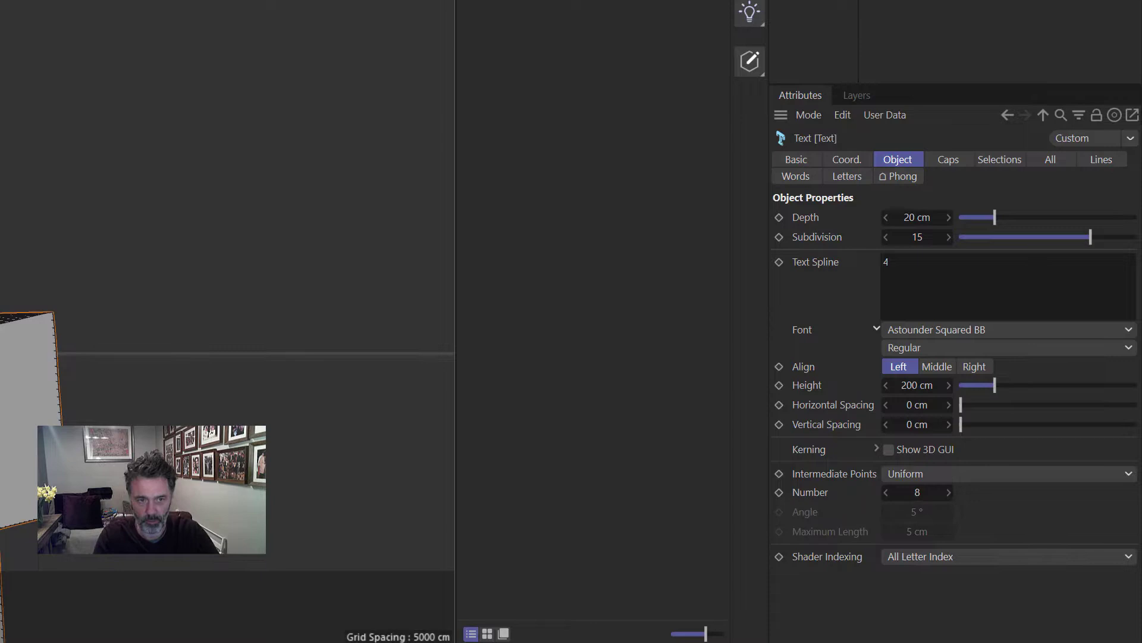
- Switch the Text object's Caps Type to Regular Grid
{"action": "left_click", "coordinate": [948, 161]}
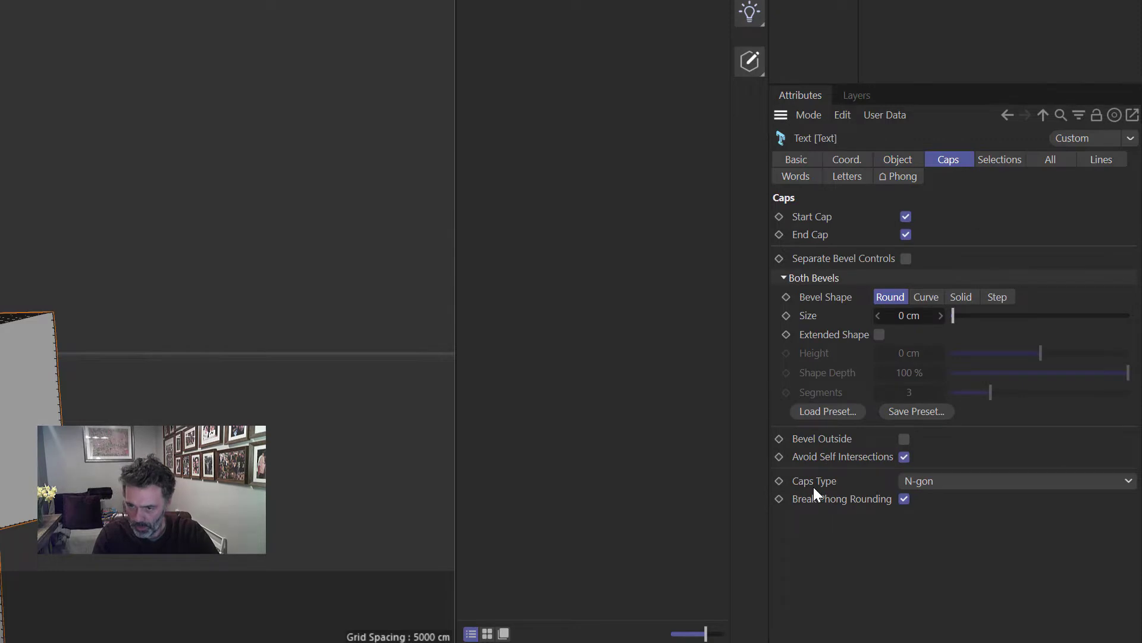
{"action": "left_click", "coordinate": [933, 484]}
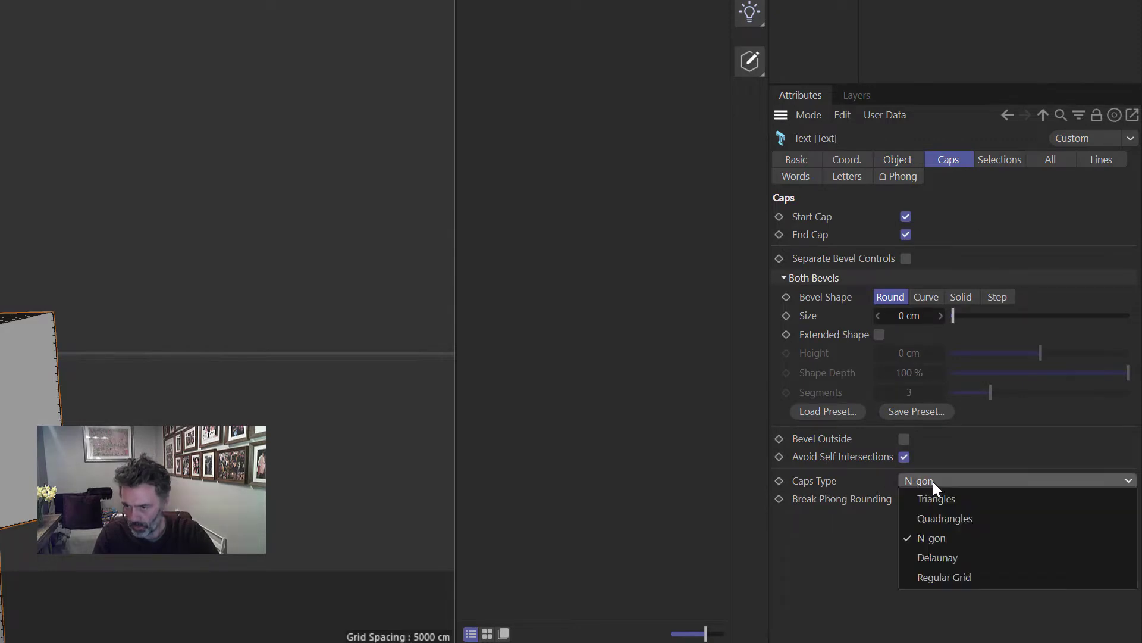
{"action": "left_click", "coordinate": [955, 583]}
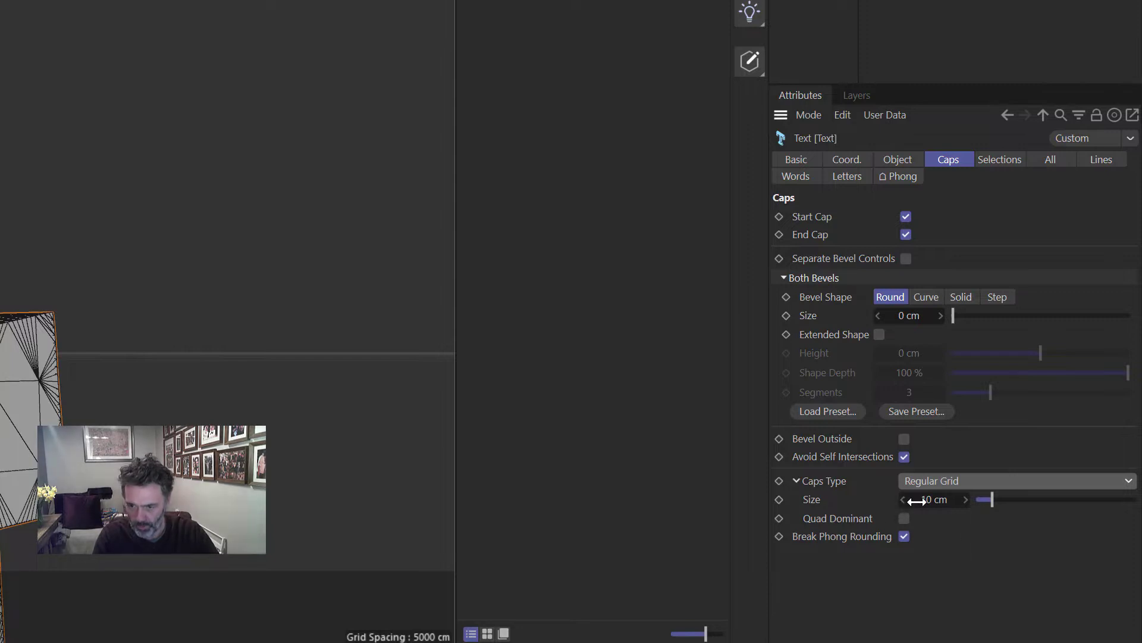
- Set the cap grid Size to 2 cm and inspect the fine triangles across the 4
{"action": "double_click", "coordinate": [935, 499]}
{"action": "type", "text": "5"}
{"action": "key", "text": "Return"}
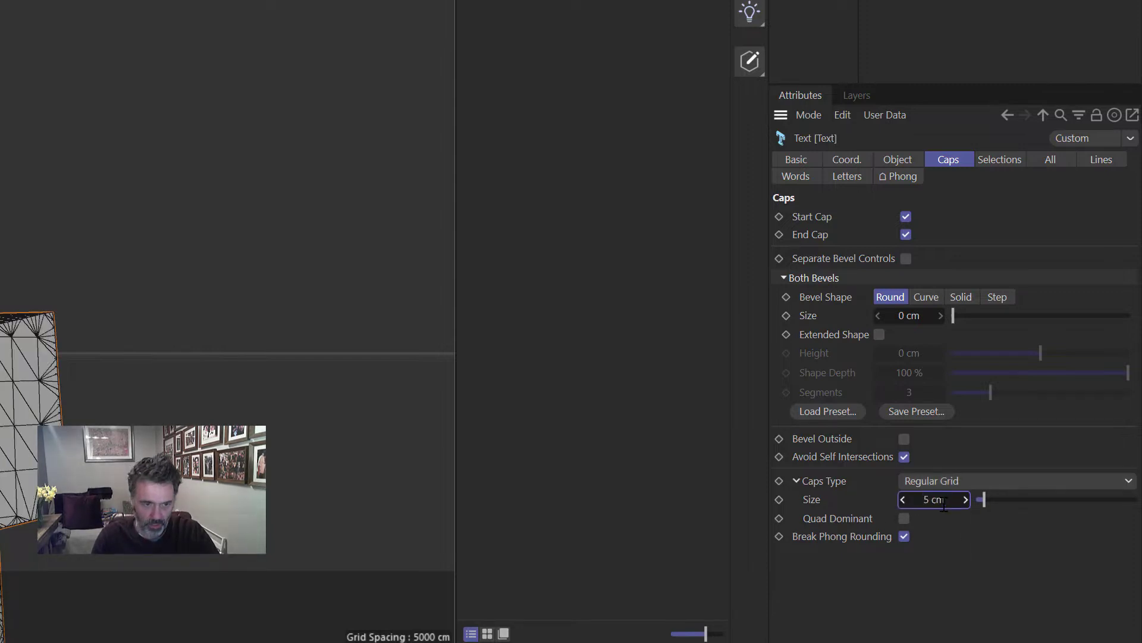
{"action": "double_click", "coordinate": [938, 500]}
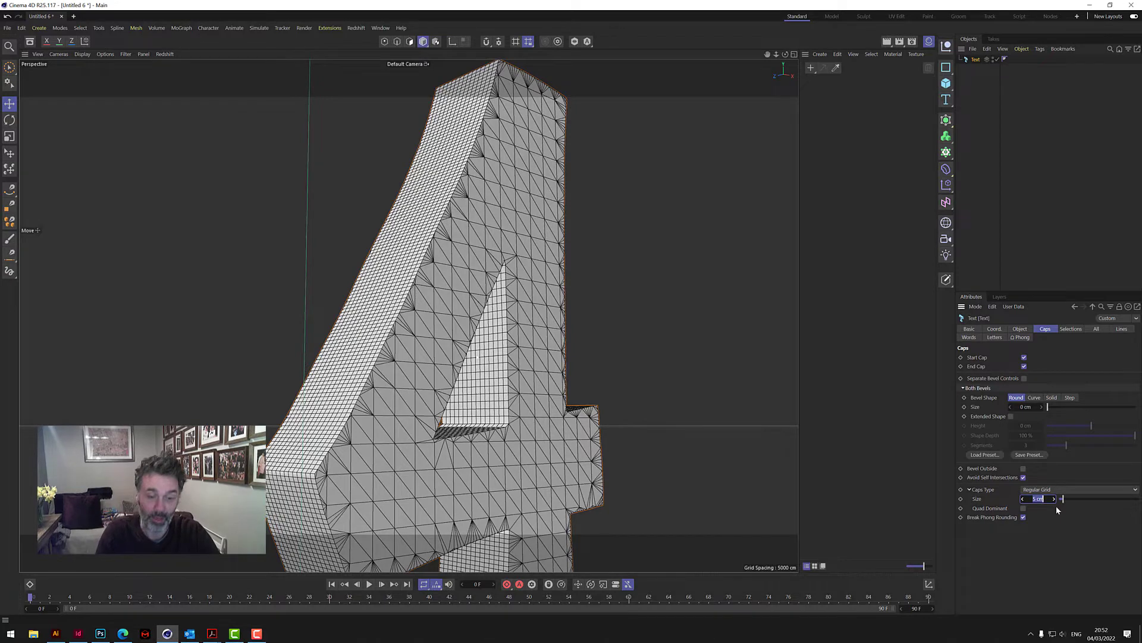
{"action": "key", "text": "Return"}
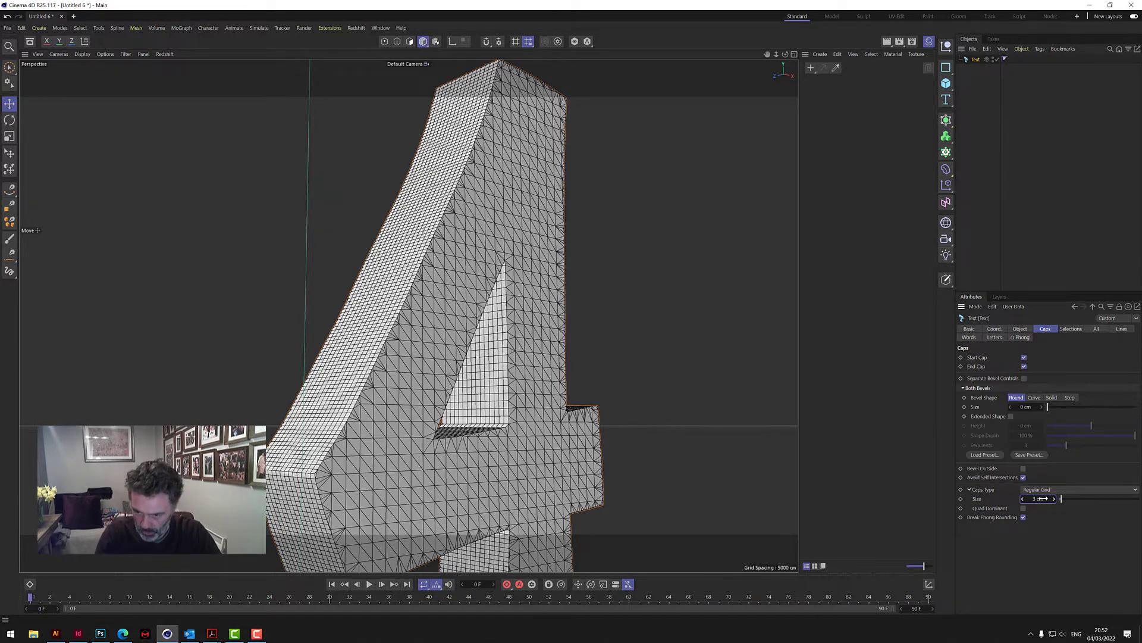
{"action": "double_click", "coordinate": [1038, 498]}
{"action": "type", "text": "20"}
{"action": "key", "text": "Return"}
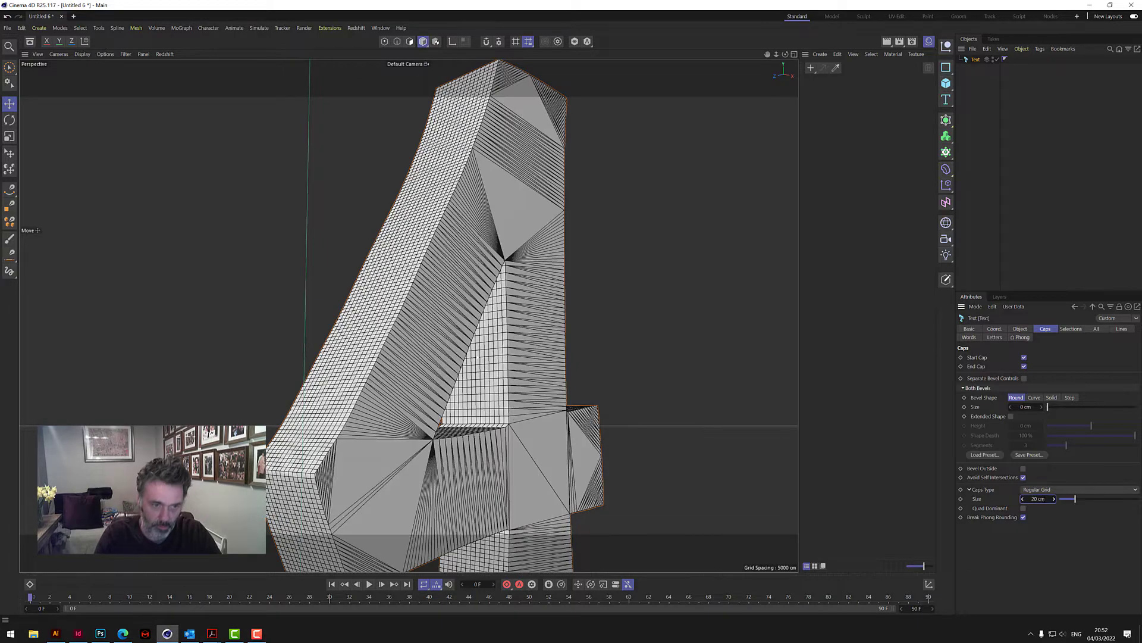
{"action": "double_click", "coordinate": [1038, 499]}
{"action": "type", "text": "2"}
{"action": "key", "text": "Return"}
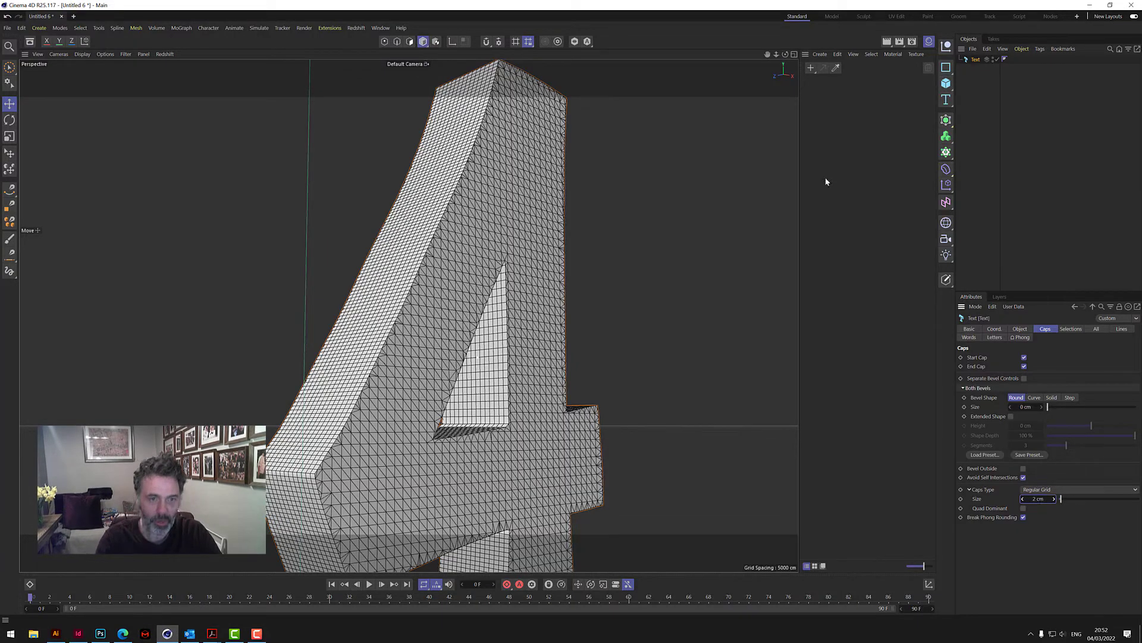
{"action": "left_click_drag", "start_coordinate": [535, 333], "coordinate": [504, 347], "text": "alt"}
{"action": "left_click_drag", "start_coordinate": [409, 315], "coordinate": [633, 90], "text": "alt"}
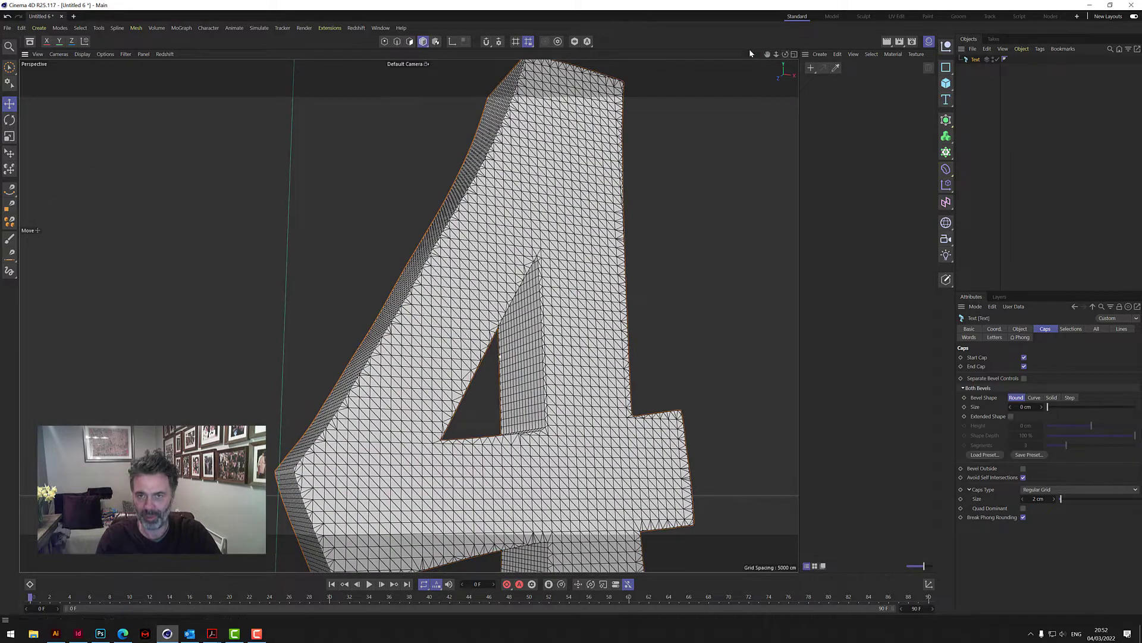
{"action": "mouse_move", "coordinate": [776, 54]}
{"action": "left_mouse_down"}
{"action": "mouse_move", "coordinate": [791, 57]}
{"action": "mouse_move", "coordinate": [773, 56]}
{"action": "left_mouse_up"}
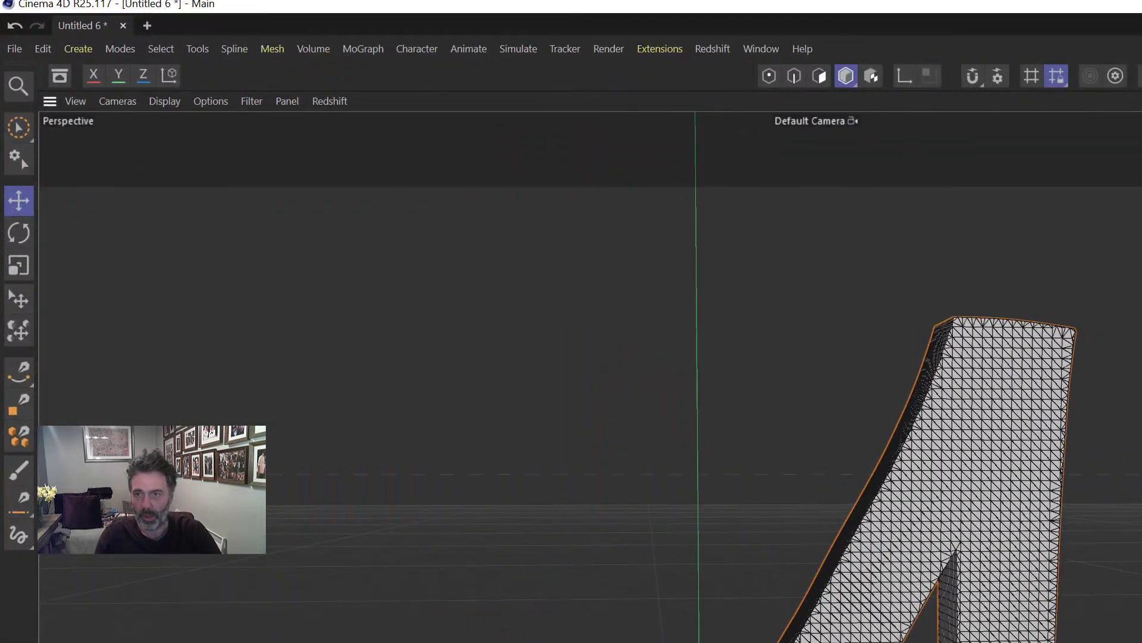
- Add a MoGraph PolyFX object as a child of the Text object
{"action": "left_click", "coordinate": [346, 47]}
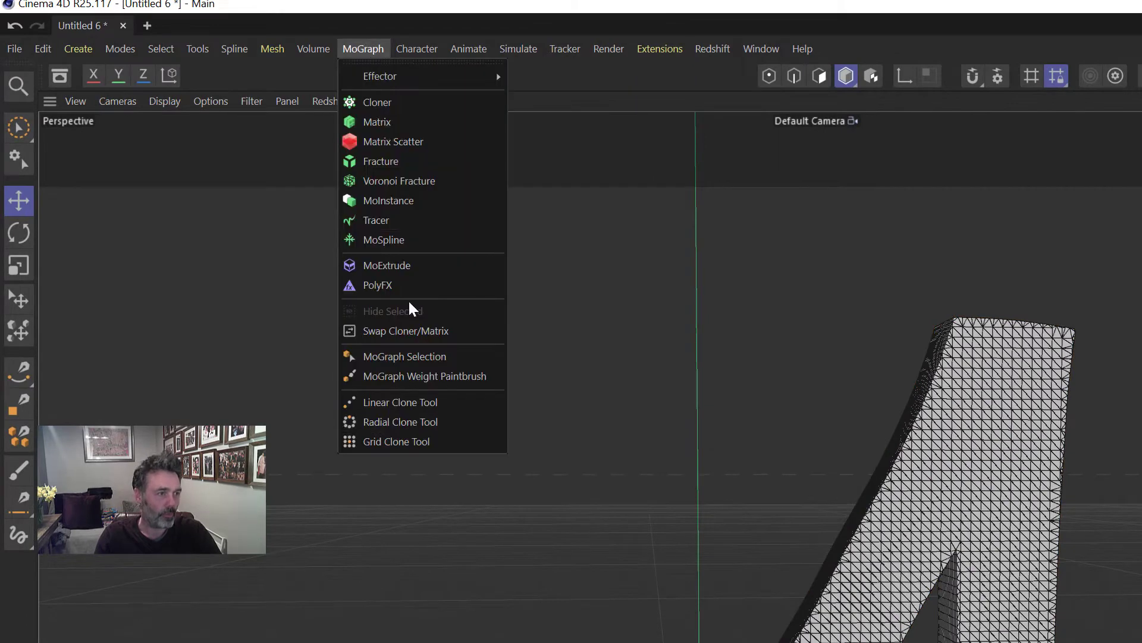
{"action": "left_click", "coordinate": [392, 286]}
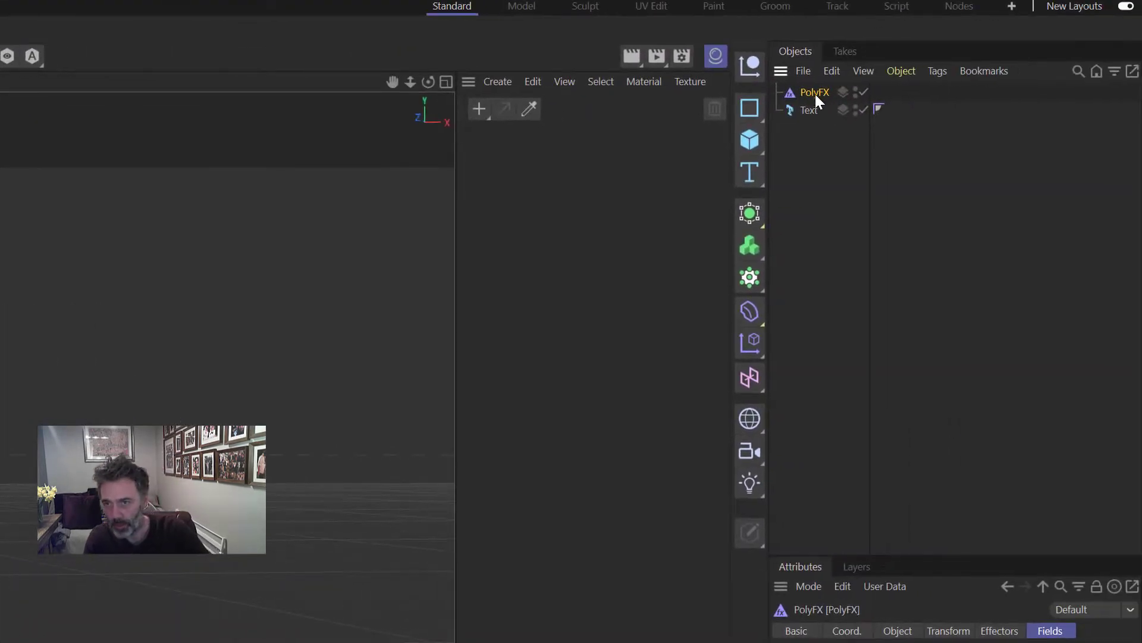
{"action": "left_click_drag", "start_coordinate": [811, 88], "coordinate": [812, 110]}
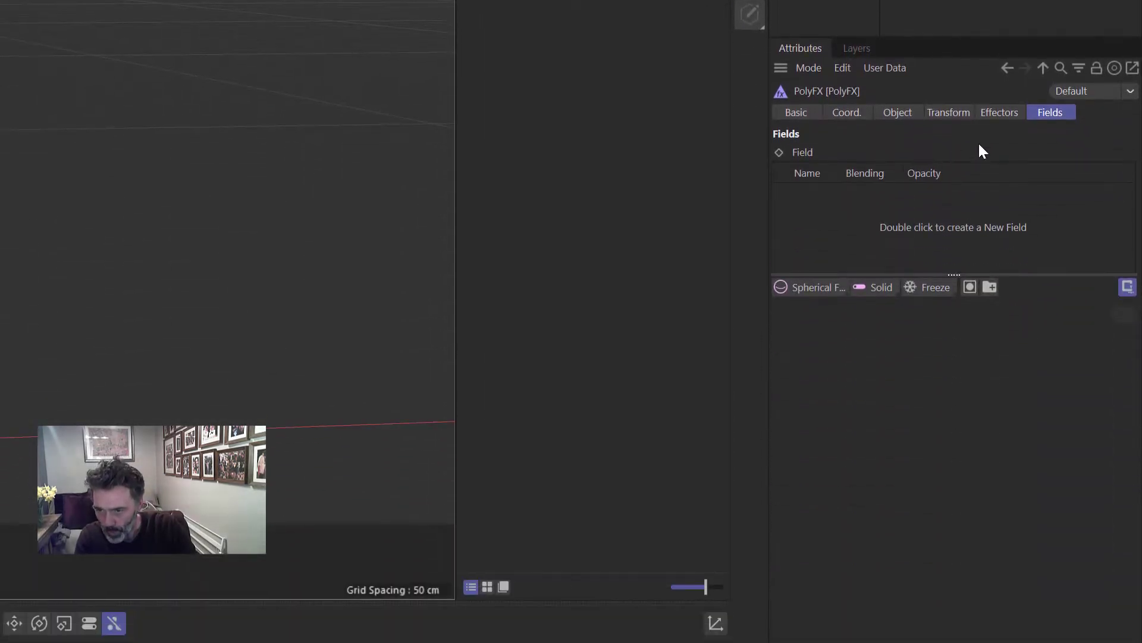
{"action": "left_click", "coordinate": [904, 115]}
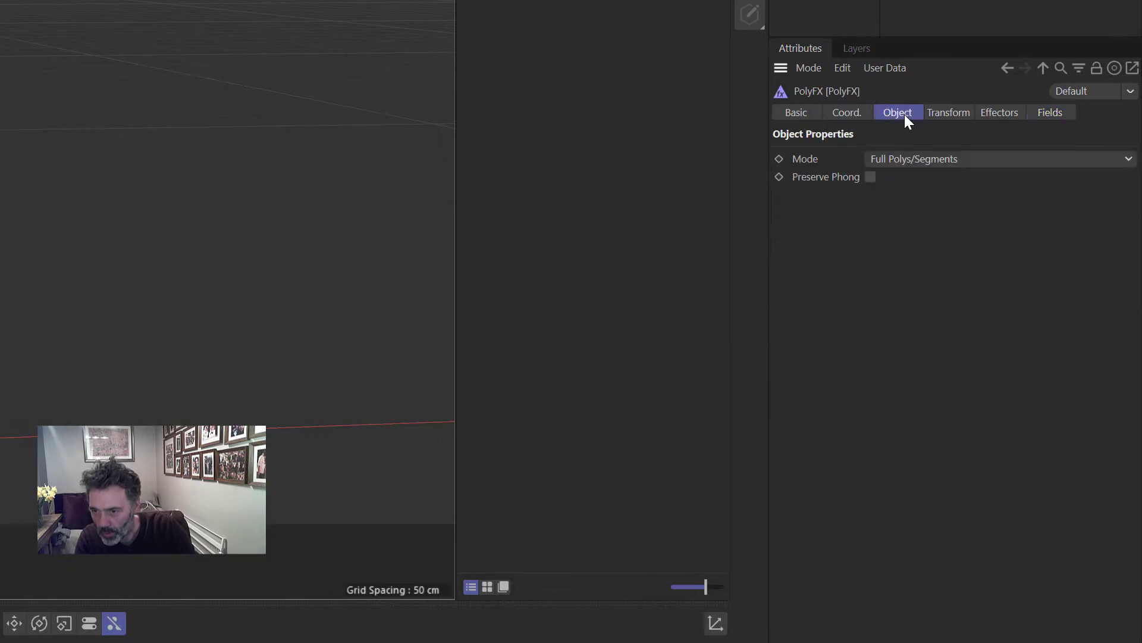
{"action": "left_click", "coordinate": [1019, 116]}
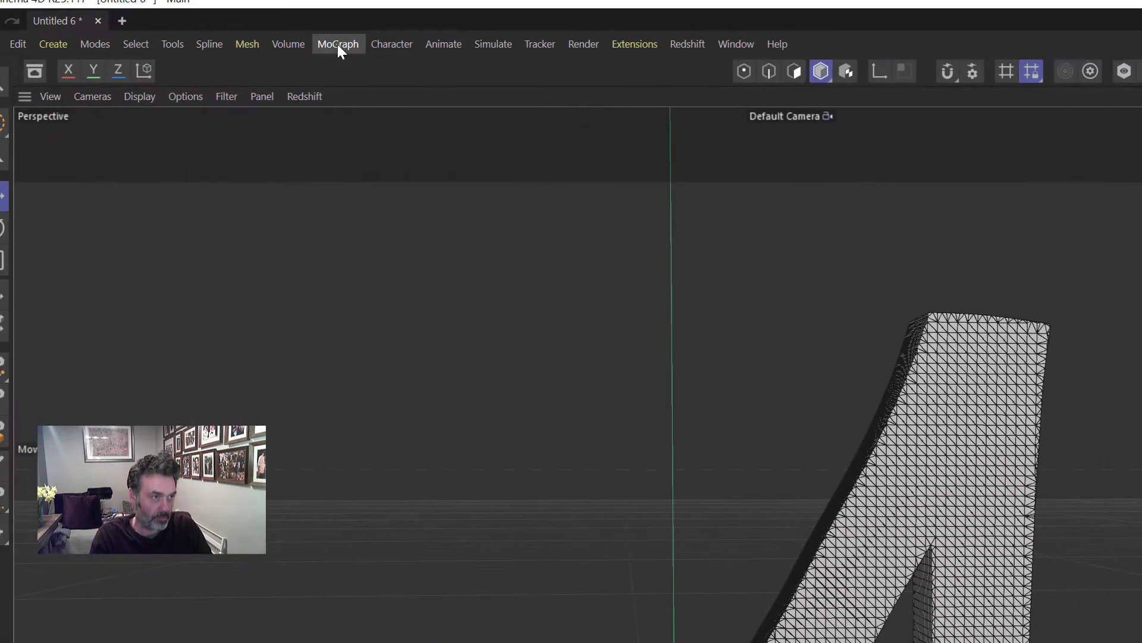
- Add a Random effector with P.X, P.Y and P.Z each set to 8 cm
{"action": "left_click", "coordinate": [339, 44]}
{"action": "mouse_move", "coordinate": [351, 73]}
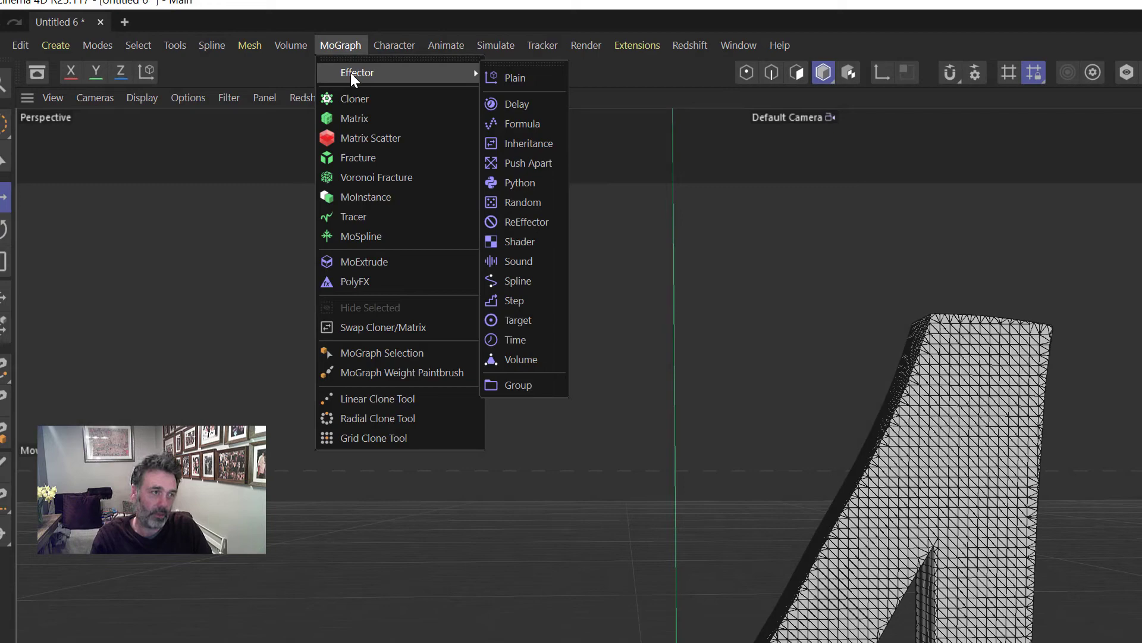
{"action": "left_click", "coordinate": [524, 202]}
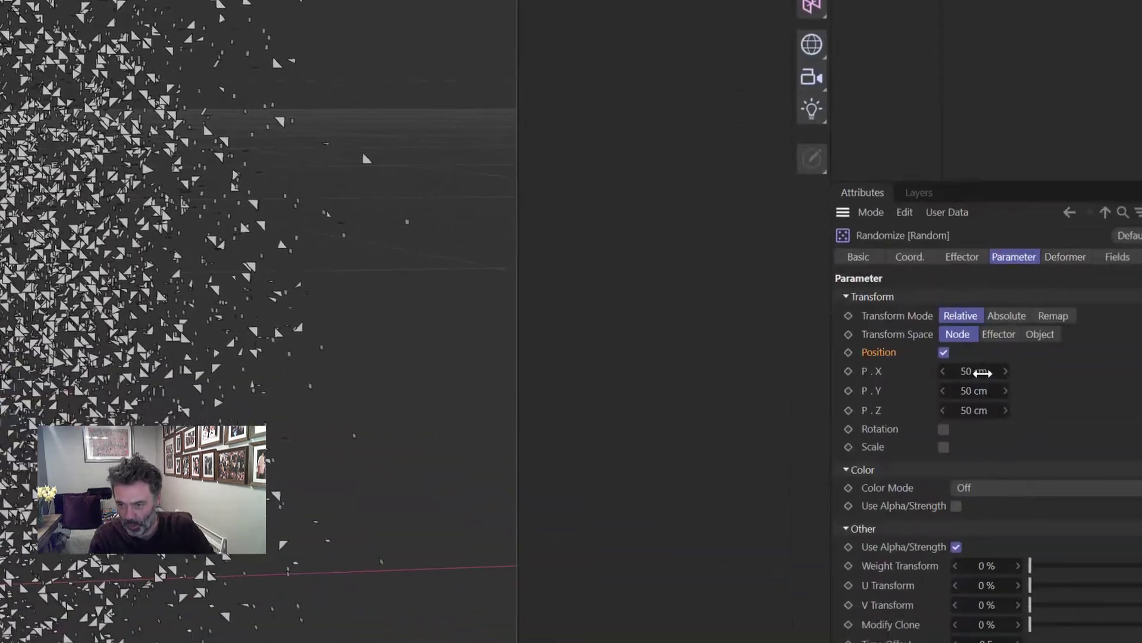
{"action": "left_click", "coordinate": [982, 372]}
{"action": "type", "text": "8"}
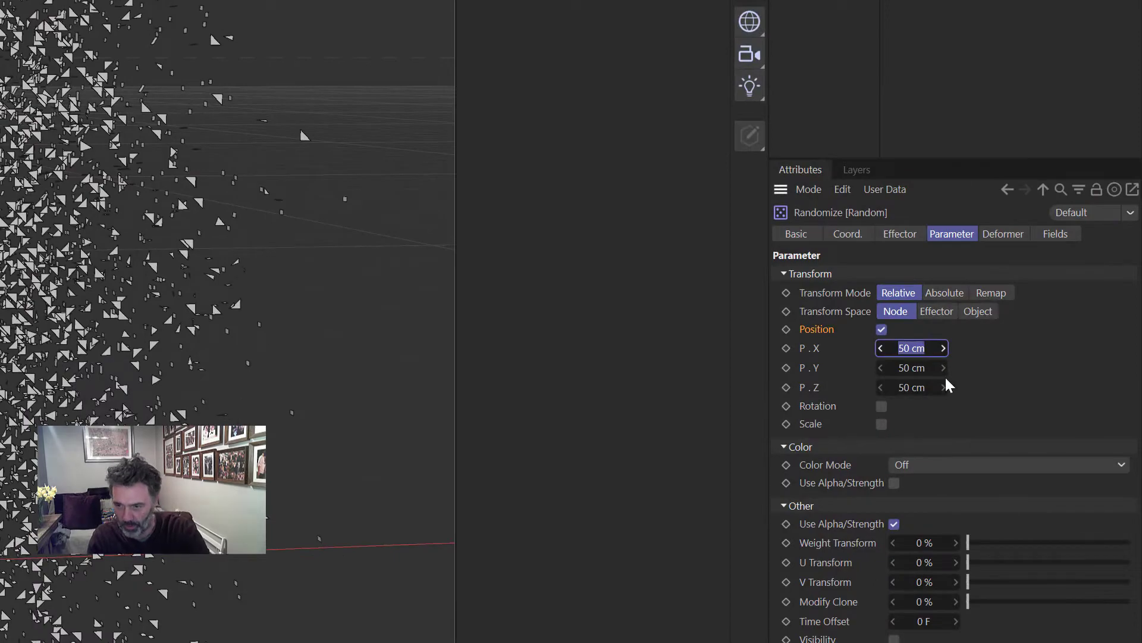
{"action": "key", "text": "Tab"}
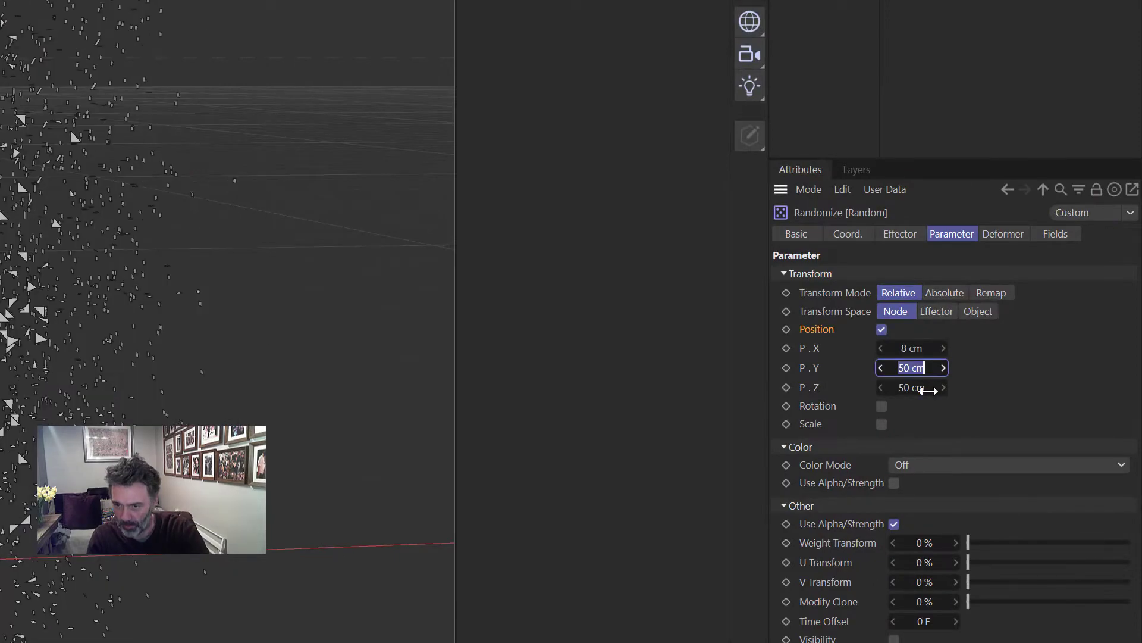
{"action": "type", "text": "8"}
{"action": "key", "text": "Tab"}
{"action": "type", "text": "8"}
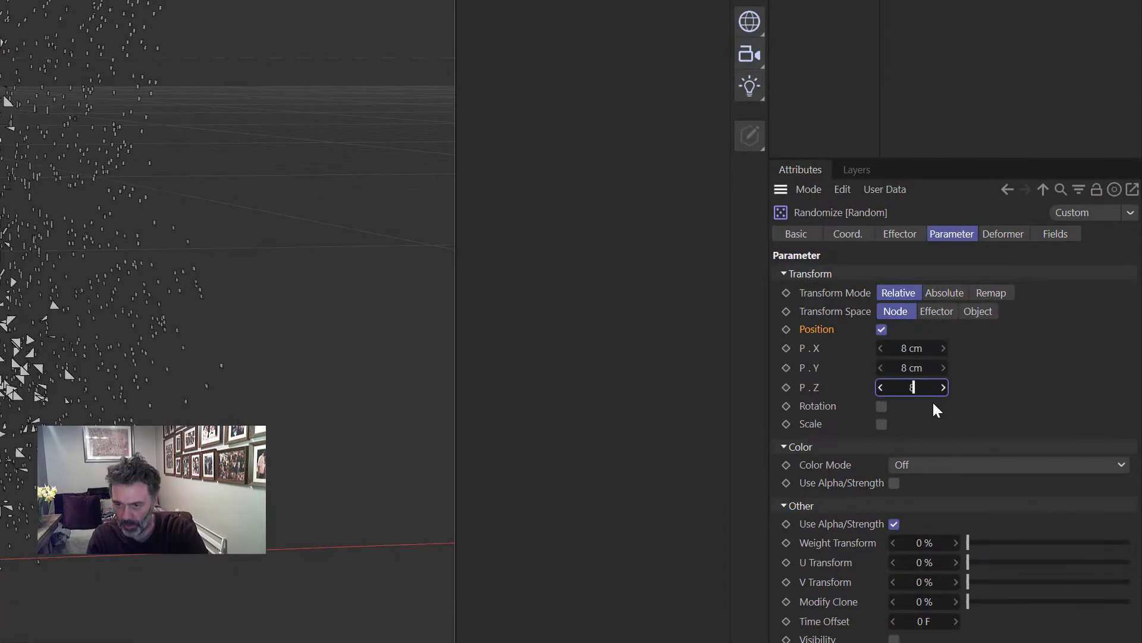
{"action": "key", "text": "Return"}
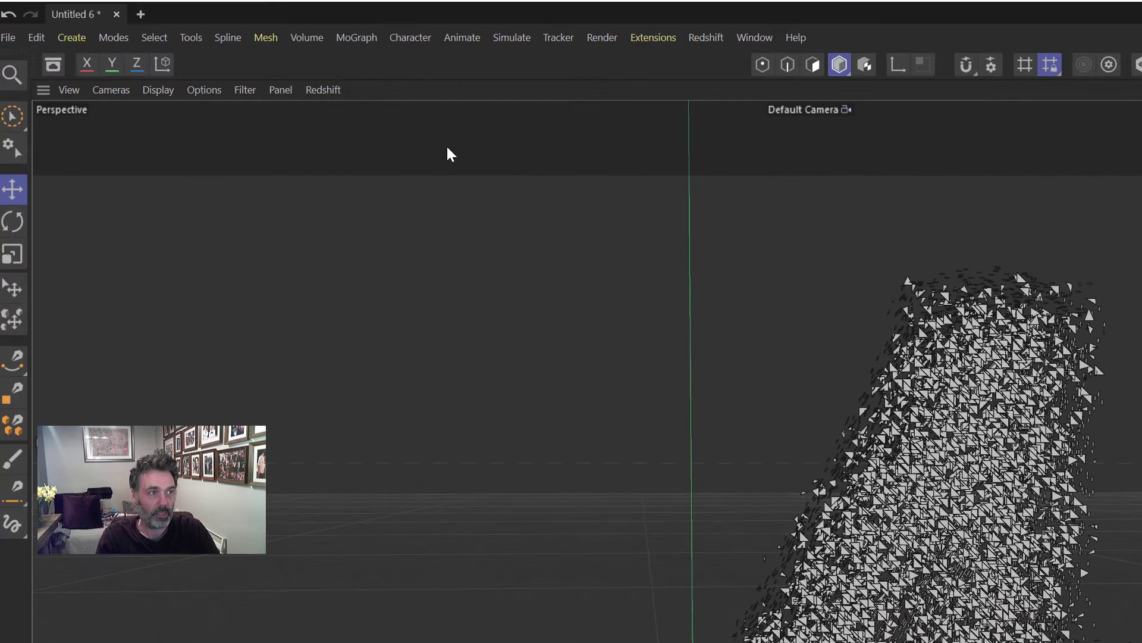
- Add a Plain effector, then reselect the Random effector to show its settings
{"action": "left_click", "coordinate": [355, 36]}
{"action": "mouse_move", "coordinate": [376, 65]}
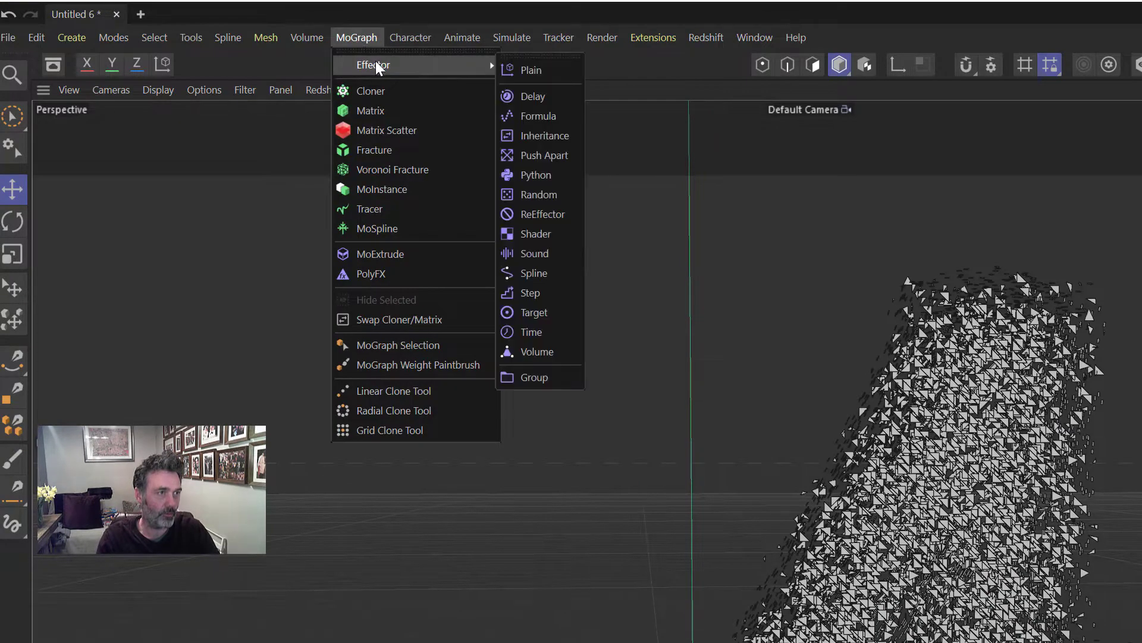
{"action": "left_click", "coordinate": [531, 70]}
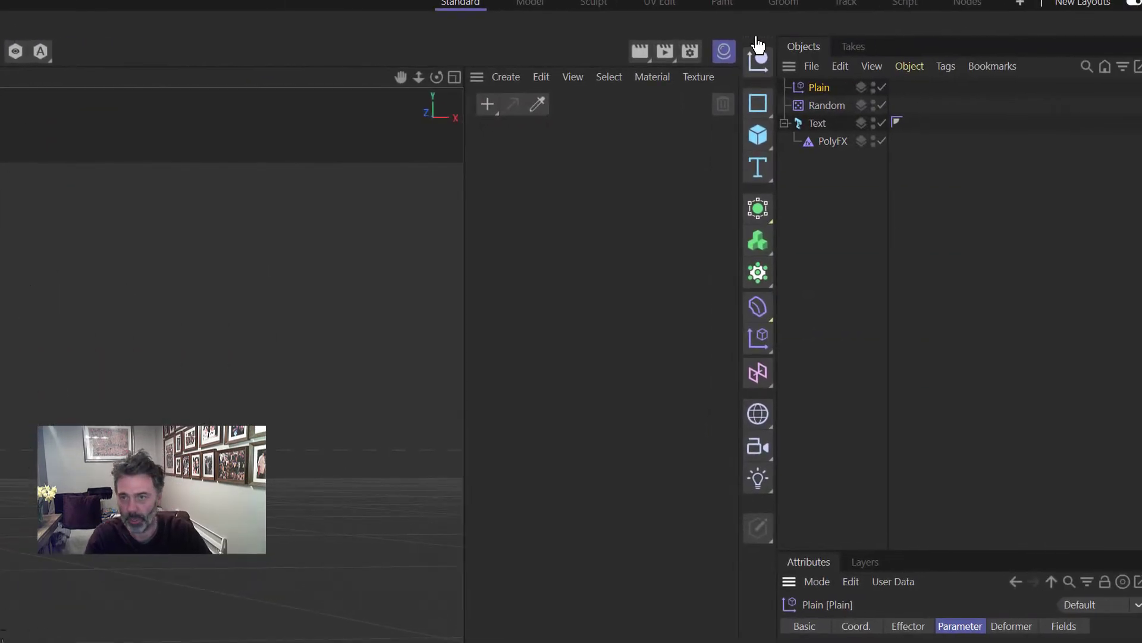
{"action": "left_click", "coordinate": [844, 199]}
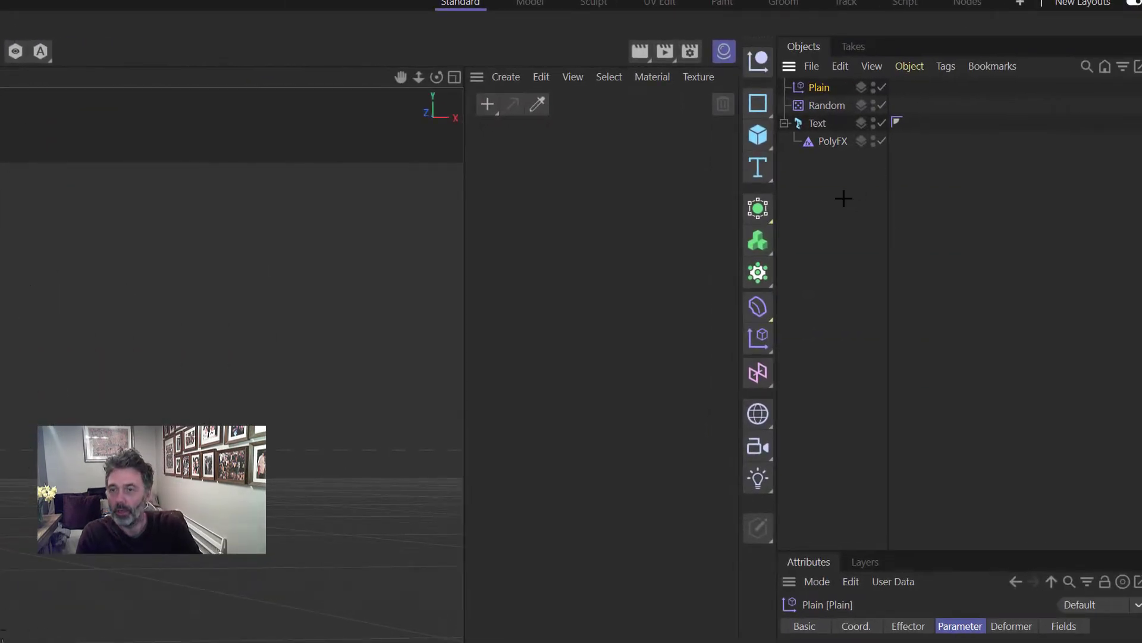
{"action": "left_click", "coordinate": [833, 105]}
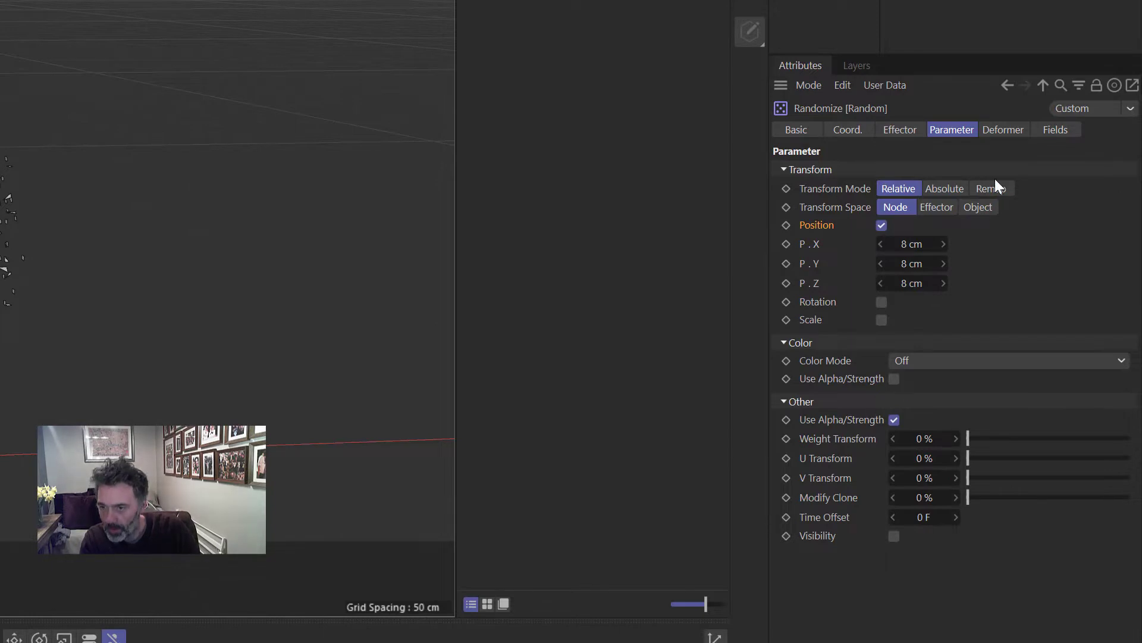
- Add a Spherical Field to the Random effector with a 20 cm size
{"action": "left_click", "coordinate": [1055, 132]}
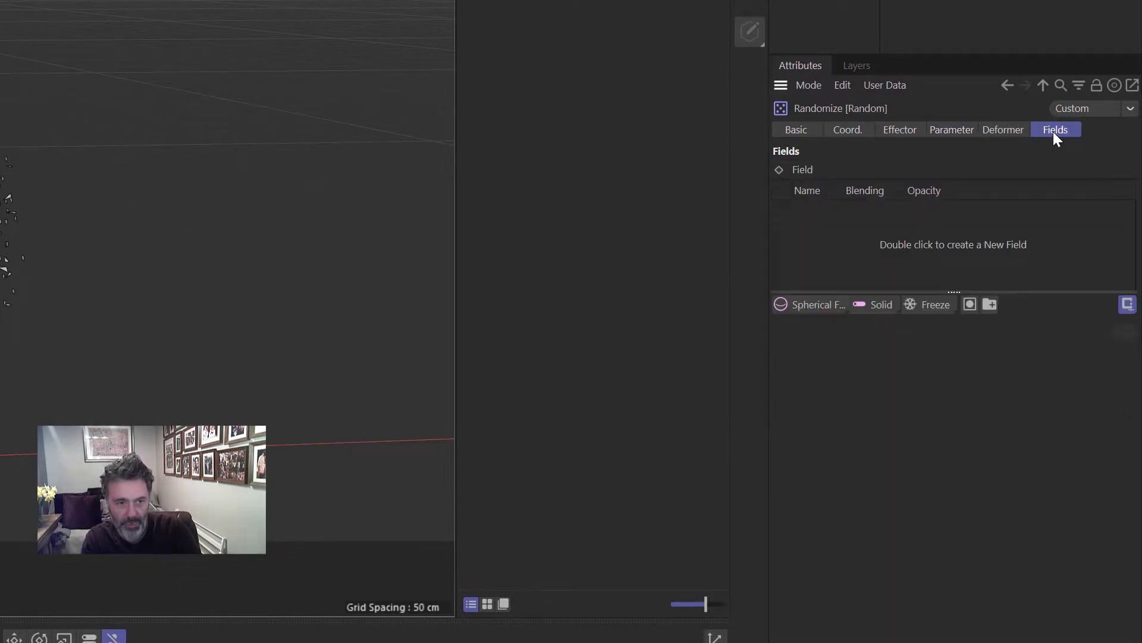
{"action": "left_click", "coordinate": [815, 306]}
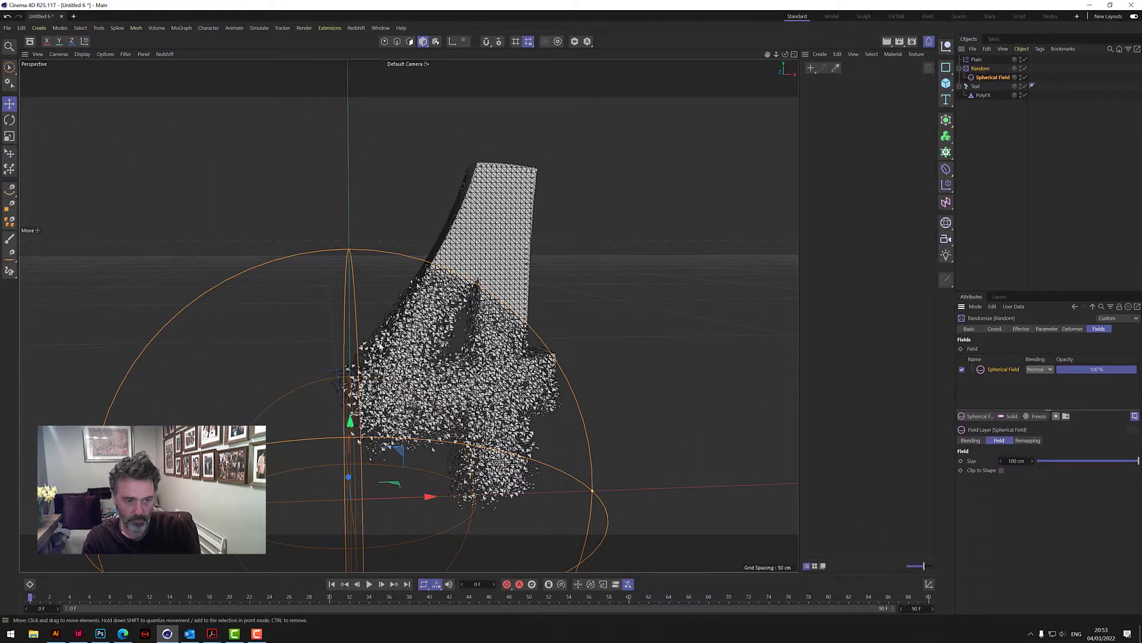
{"action": "double_click", "coordinate": [1017, 460]}
{"action": "type", "text": "20"}
{"action": "key", "text": "Return"}
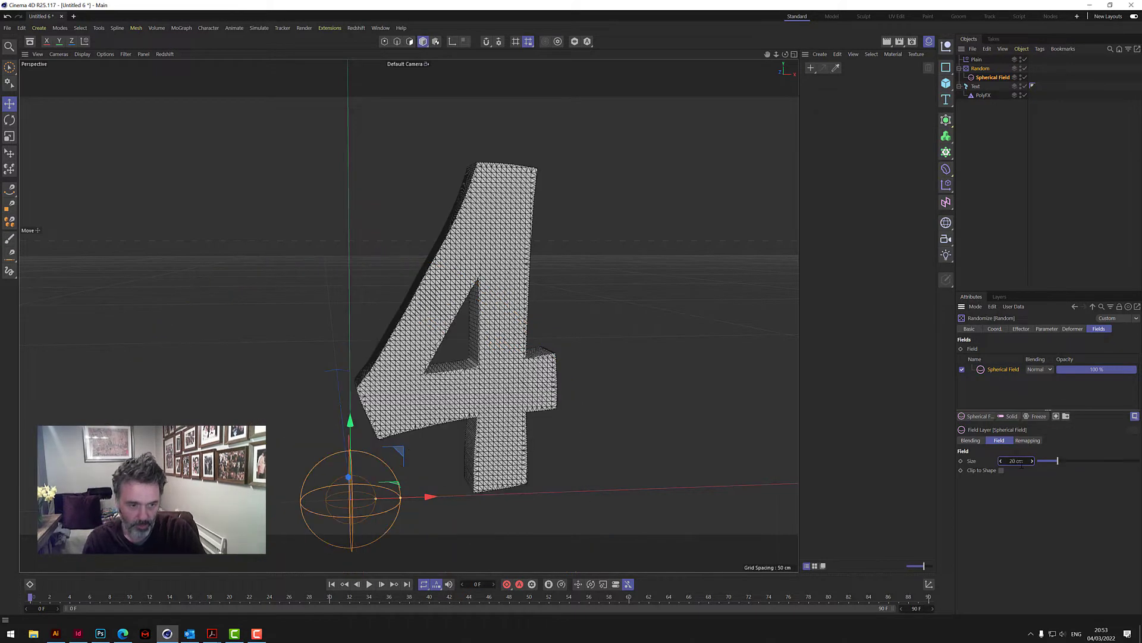
- Move the spherical field up to the 4's top corner and preview the animation
{"action": "left_click_drag", "start_coordinate": [350, 421], "coordinate": [532, 152]}
{"action": "left_click_drag", "start_coordinate": [459, 97], "coordinate": [464, 69]}
{"action": "left_click_drag", "start_coordinate": [532, 145], "coordinate": [535, 145]}
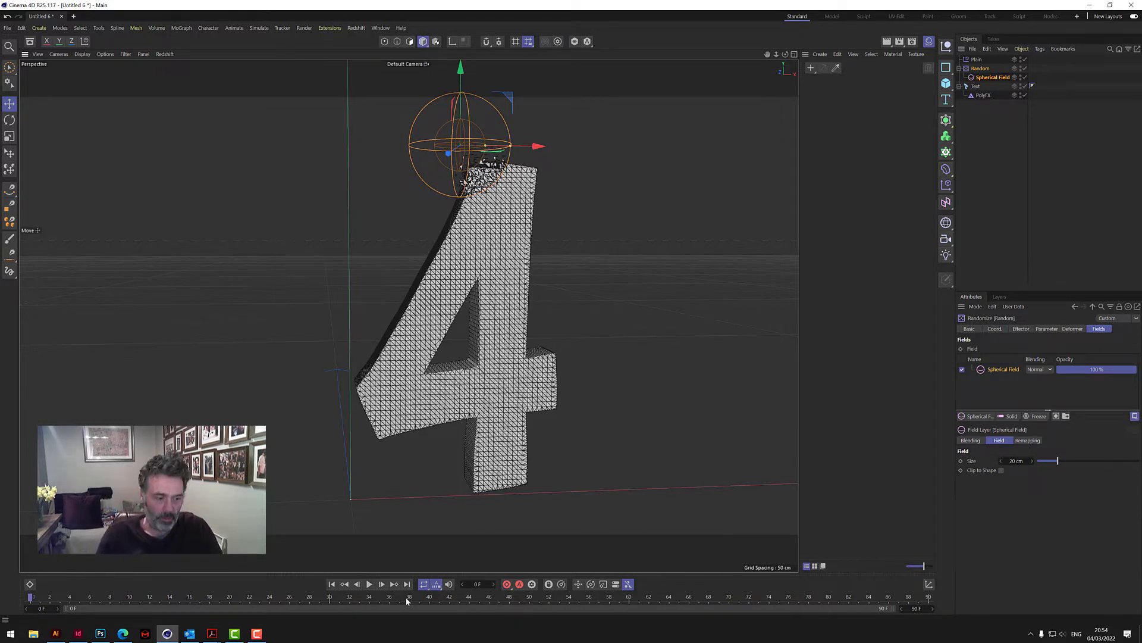
{"action": "left_click", "coordinate": [370, 585]}
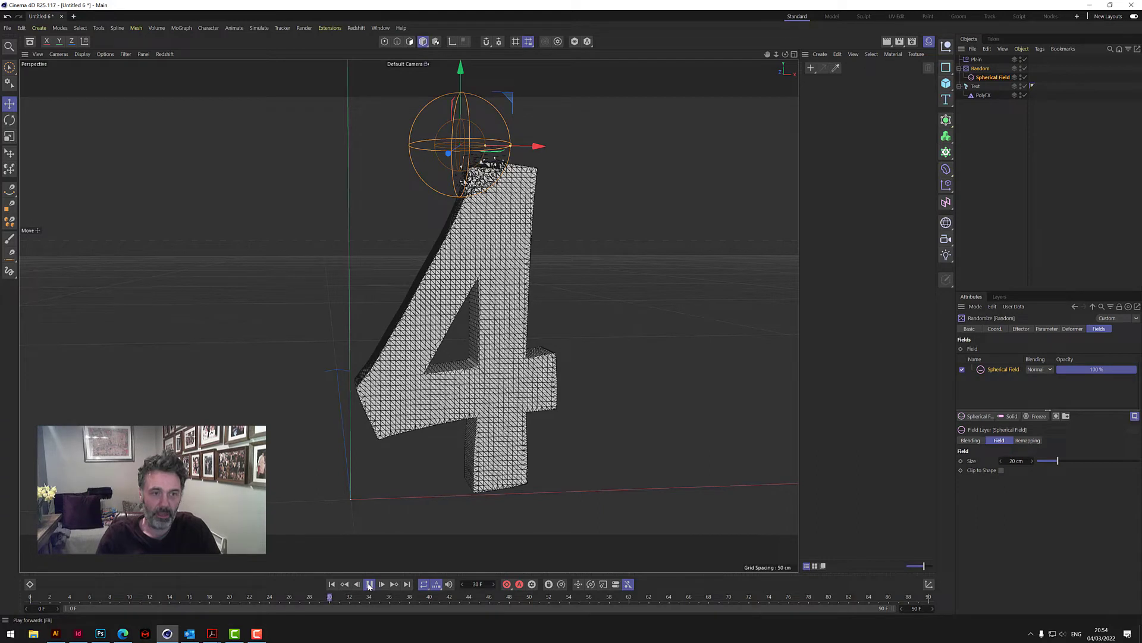
{"action": "left_click", "coordinate": [369, 585]}
- Add a Freeze layer below the Spherical Field, which now blends at Max
{"action": "left_click", "coordinate": [332, 584]}
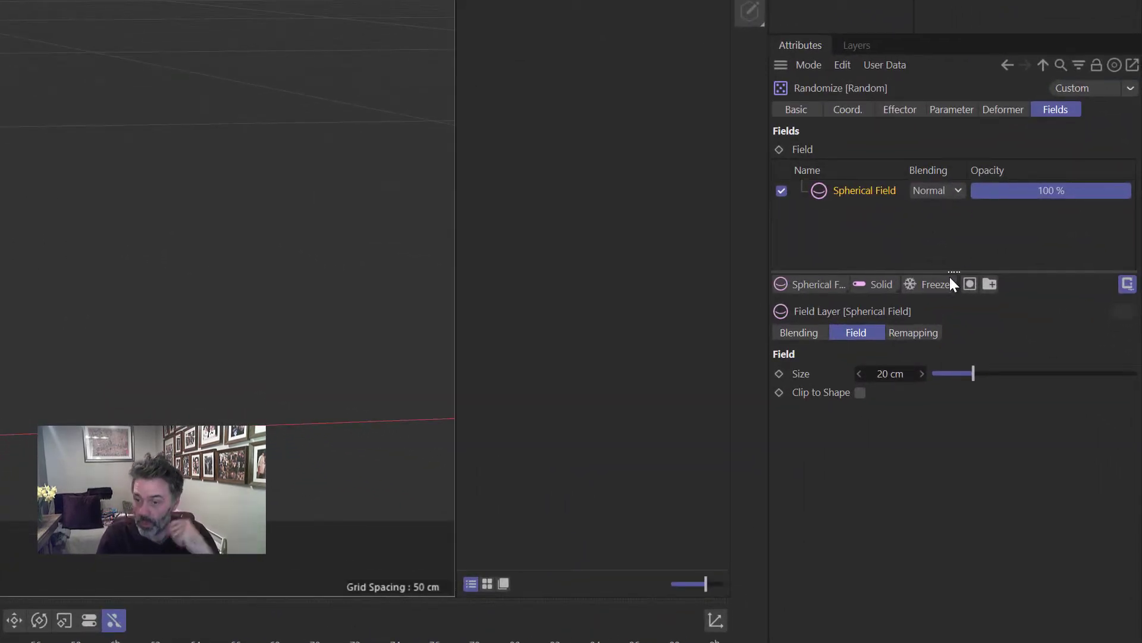
{"action": "left_click", "coordinate": [936, 284]}
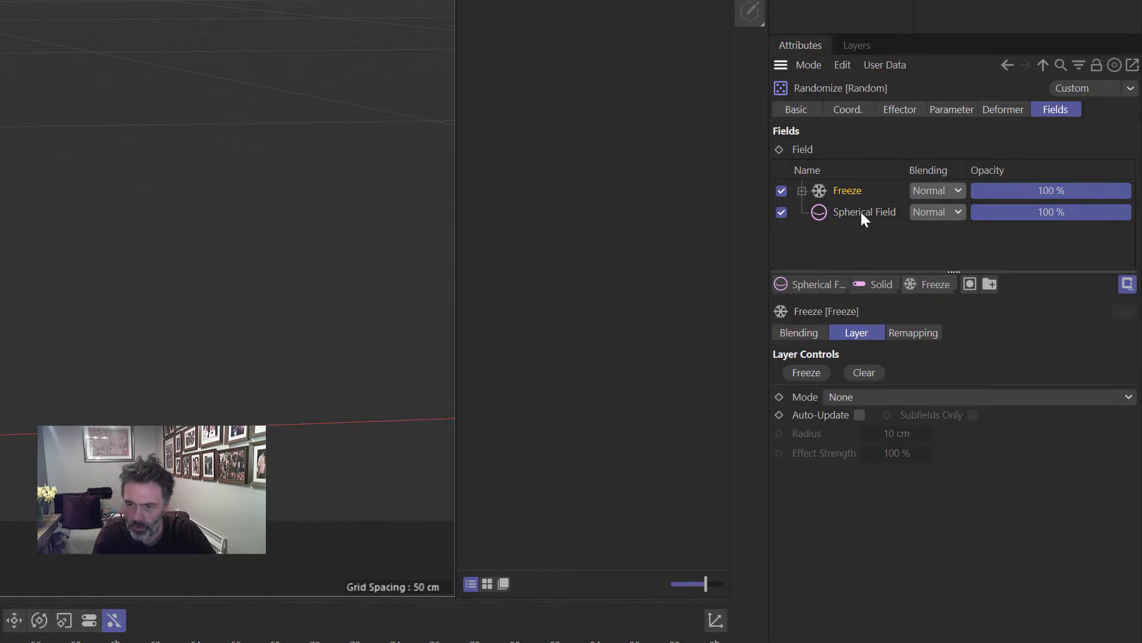
{"action": "left_click_drag", "start_coordinate": [861, 213], "coordinate": [881, 188]}
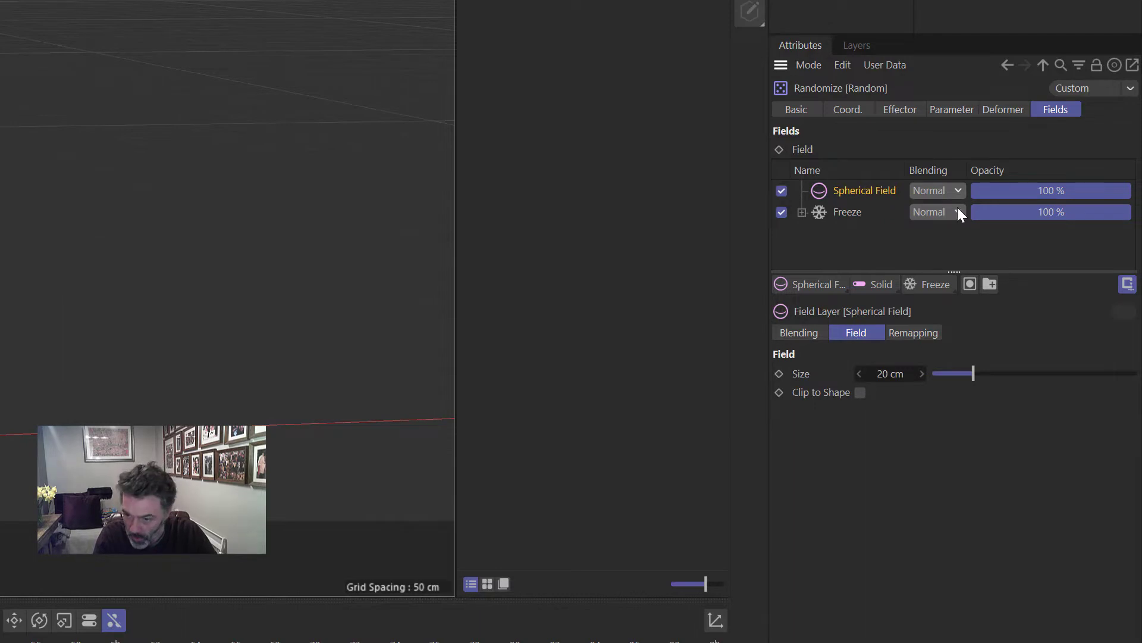
{"action": "left_click", "coordinate": [934, 191]}
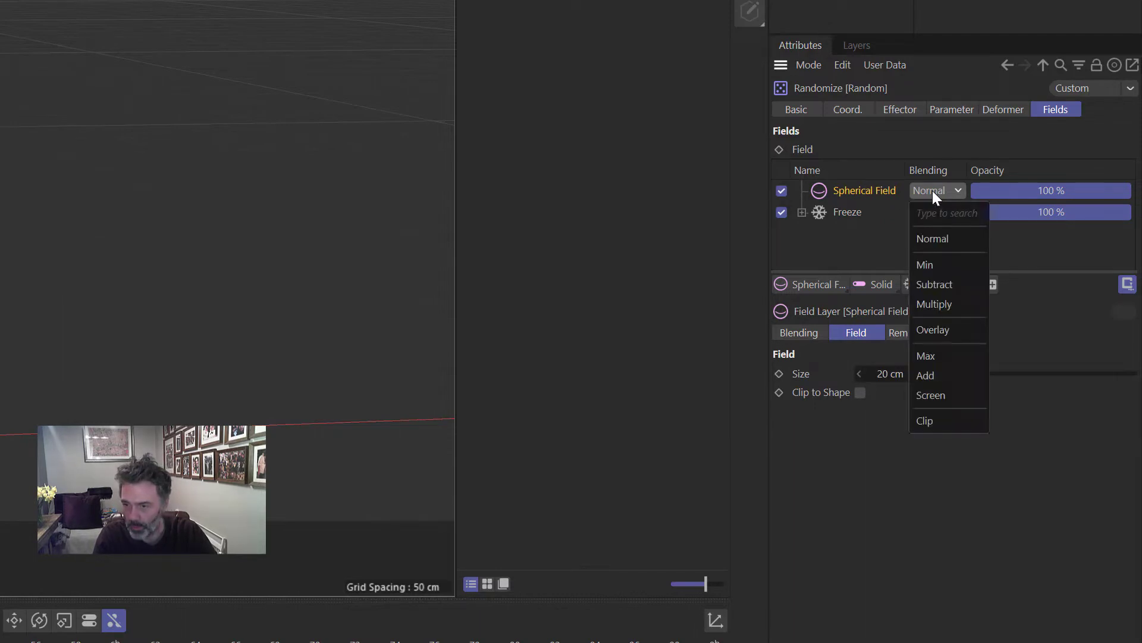
{"action": "left_click", "coordinate": [939, 357]}
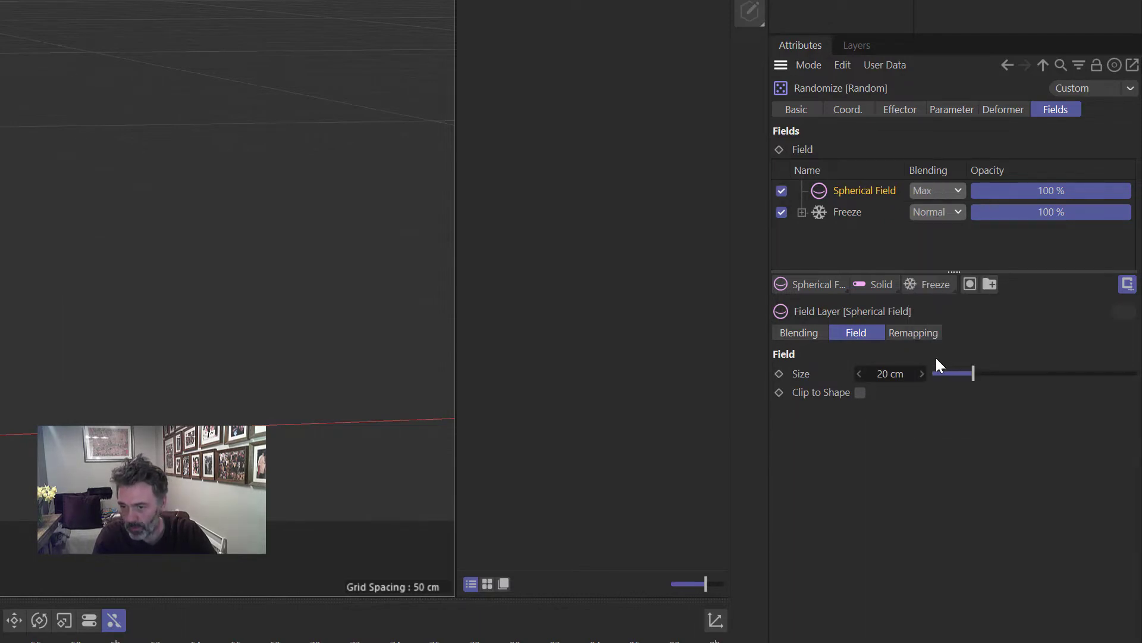
- Set the Freeze layer to Grow mode with 30% effect strength
{"action": "left_click", "coordinate": [853, 212]}
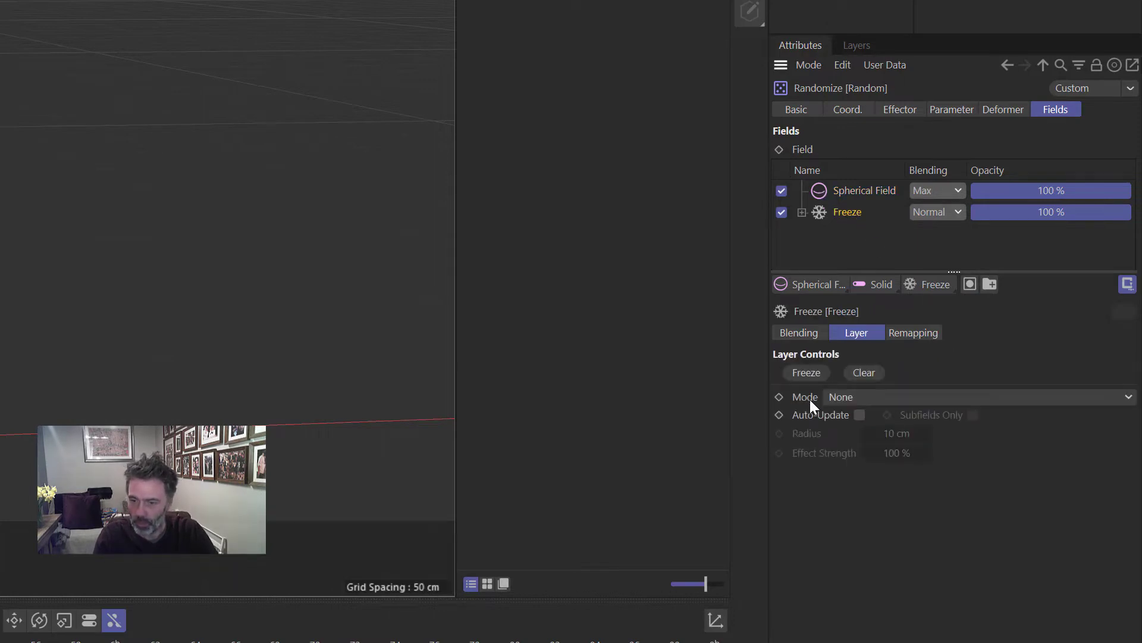
{"action": "left_click", "coordinate": [854, 398]}
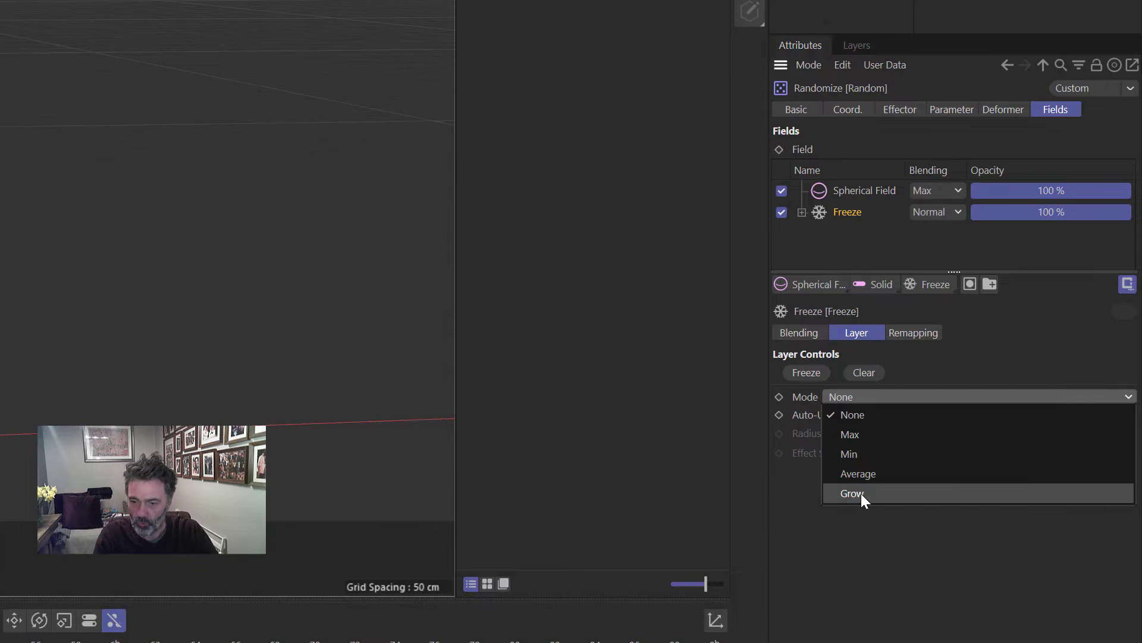
{"action": "left_click", "coordinate": [861, 493]}
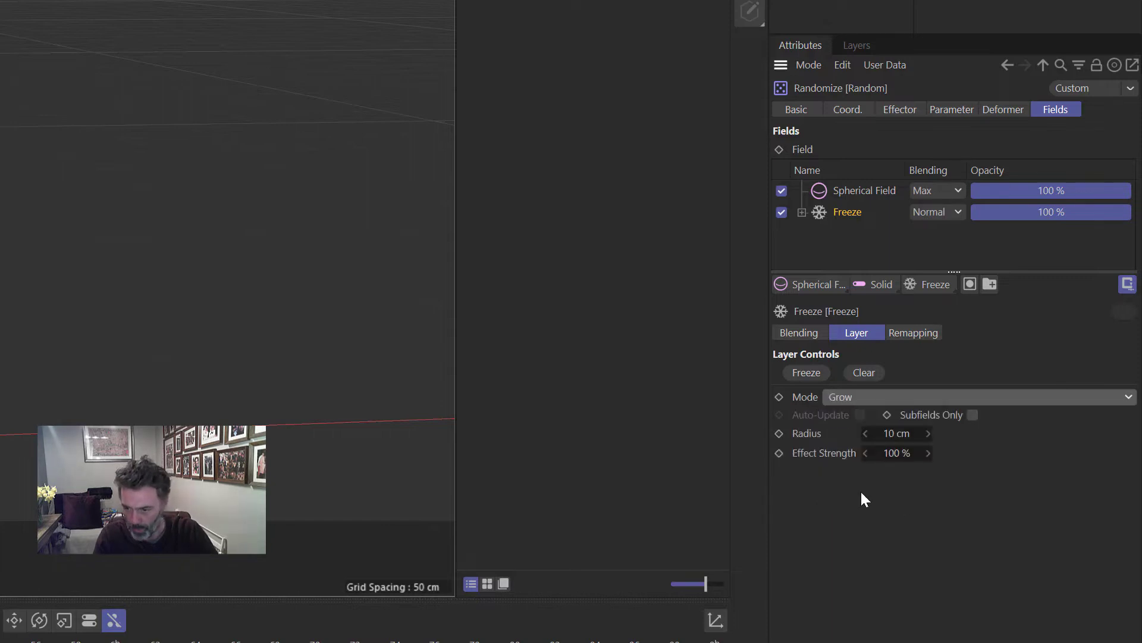
{"action": "left_click", "coordinate": [893, 453]}
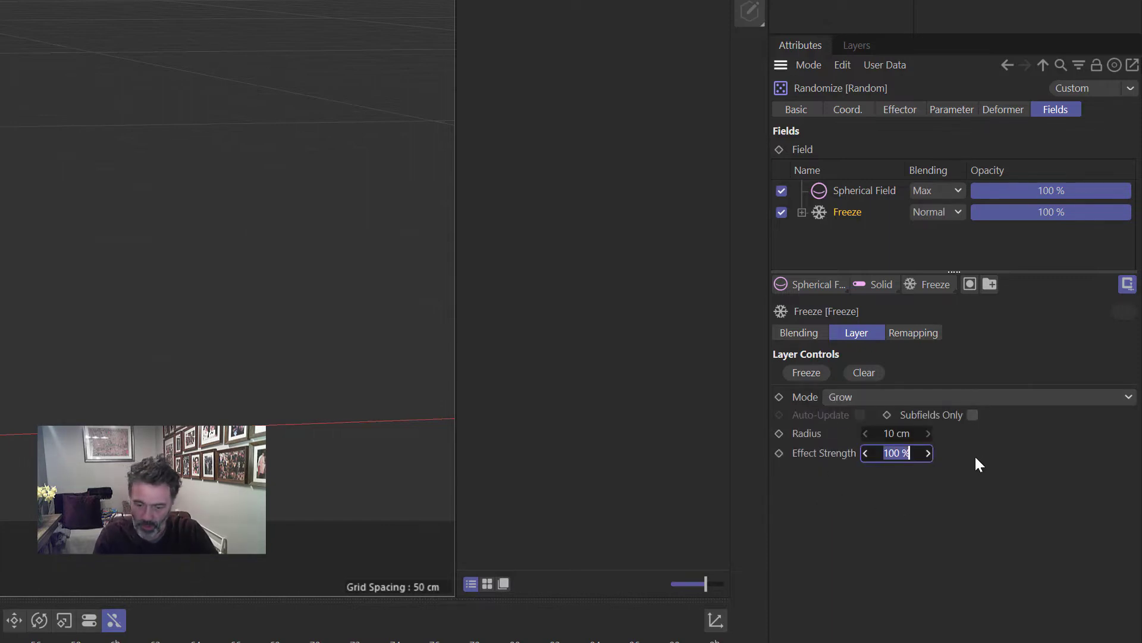
{"action": "type", "text": "30"}
{"action": "key", "text": "Return"}
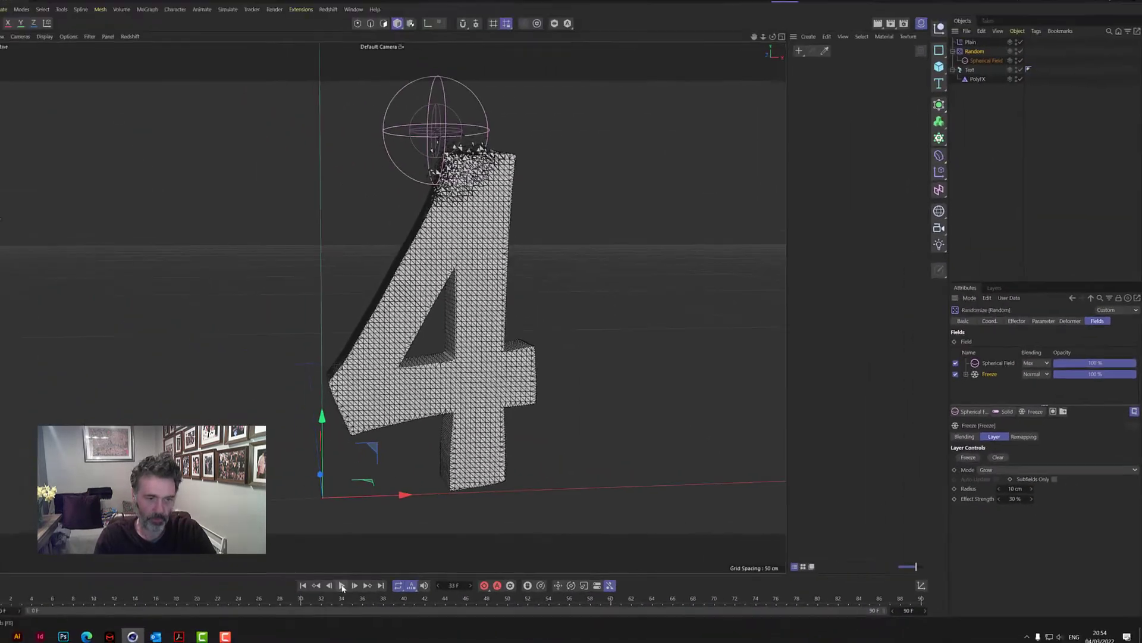
{"action": "left_click", "coordinate": [0, 620]}
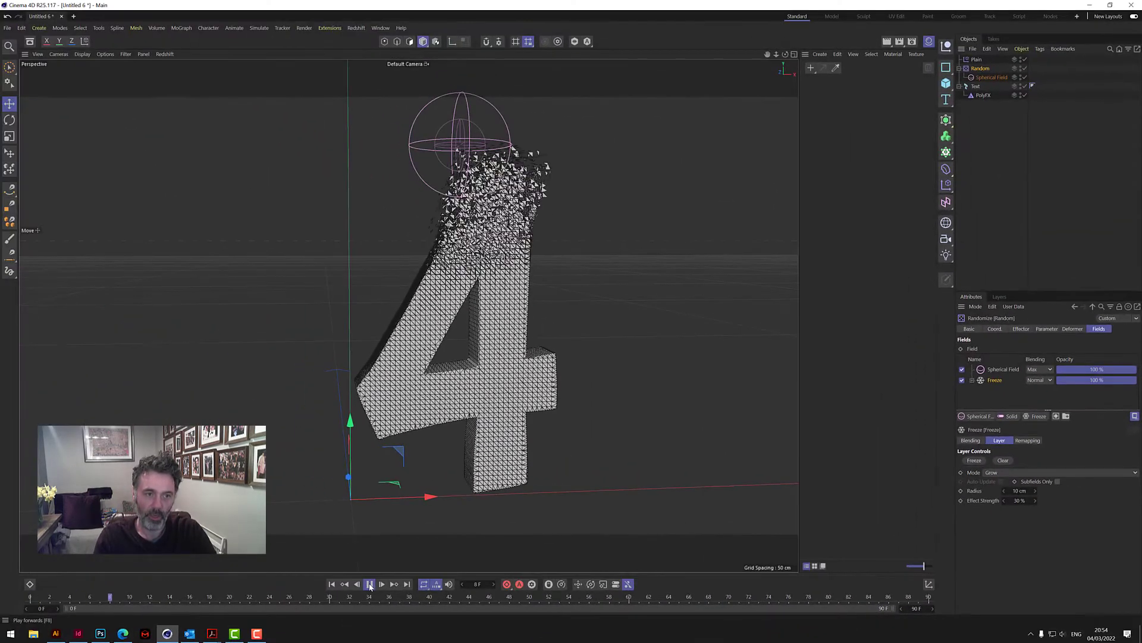
{"action": "left_click", "coordinate": [369, 584]}
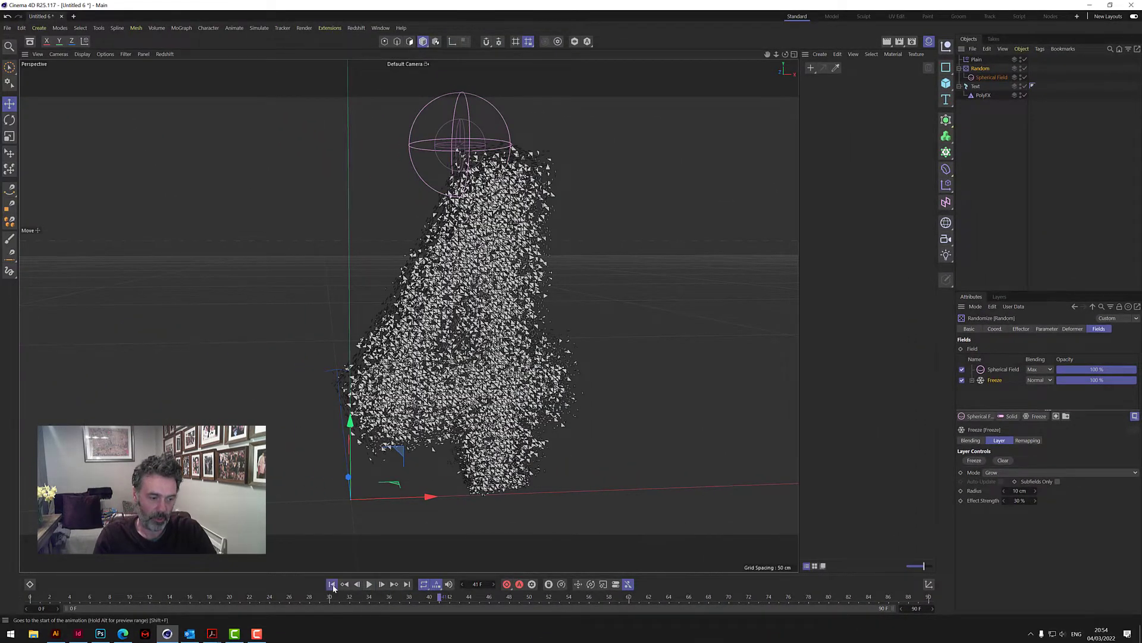
{"action": "left_click", "coordinate": [332, 584]}
{"action": "left_click", "coordinate": [369, 584]}
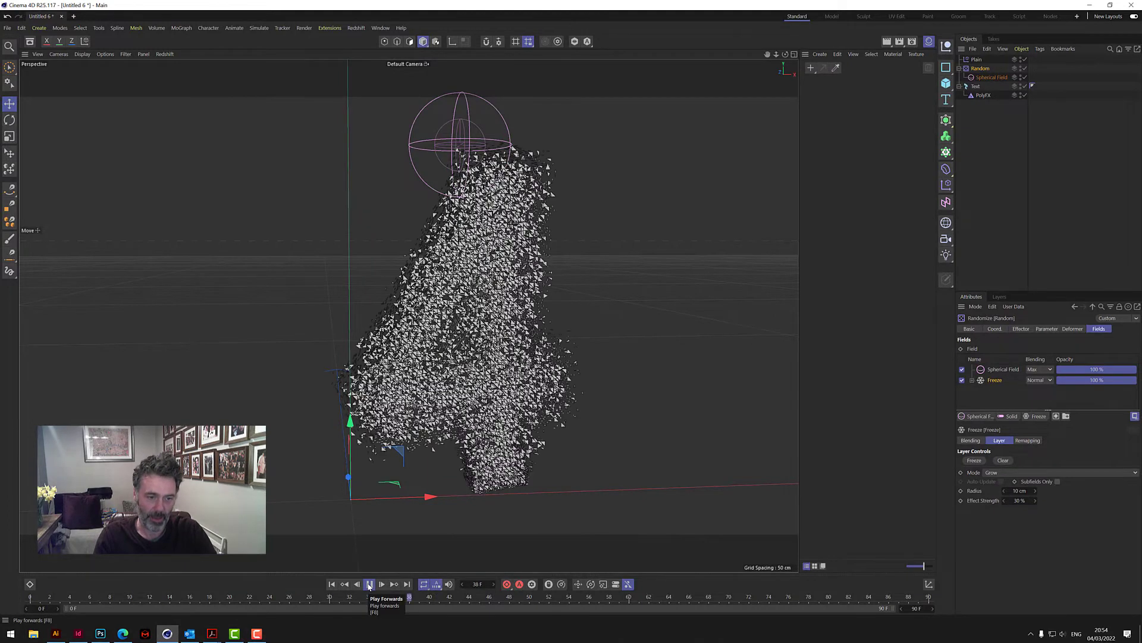
{"action": "left_click", "coordinate": [370, 584]}
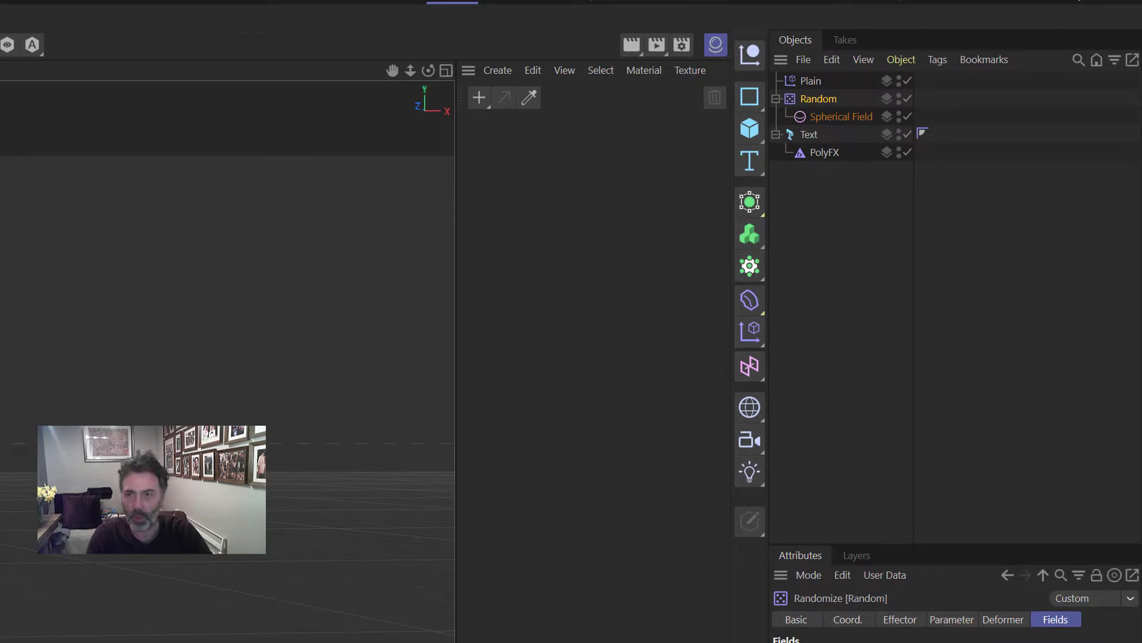
- Switch the Plain effector from Position to Uniform Scale with a value of -1
{"action": "left_click", "coordinate": [811, 81]}
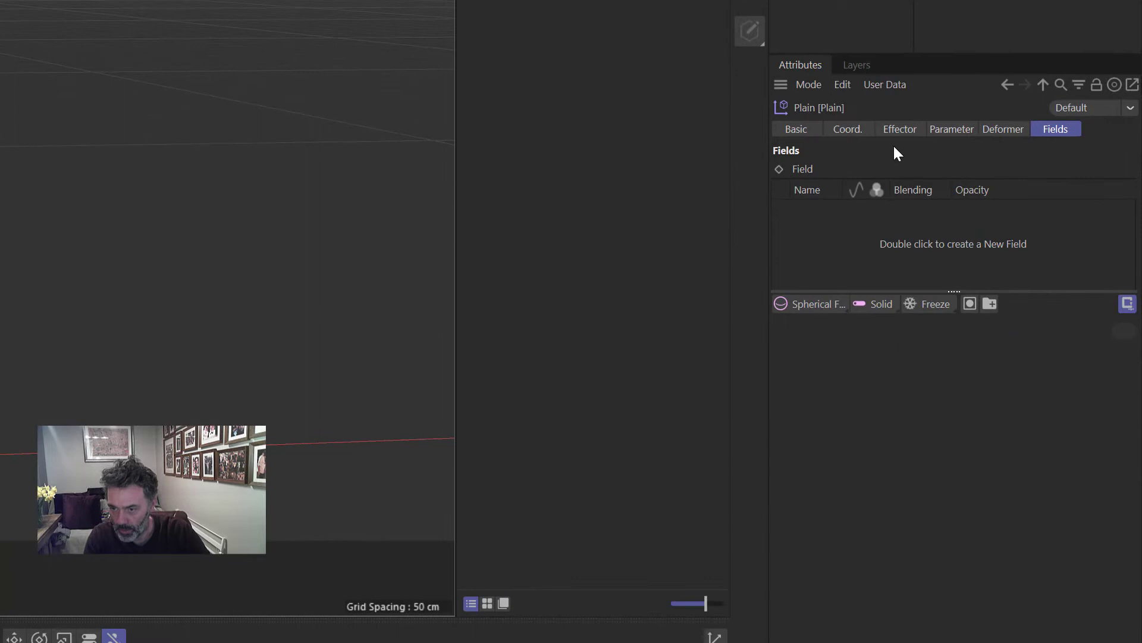
{"action": "left_click", "coordinate": [912, 131]}
{"action": "left_click", "coordinate": [956, 131]}
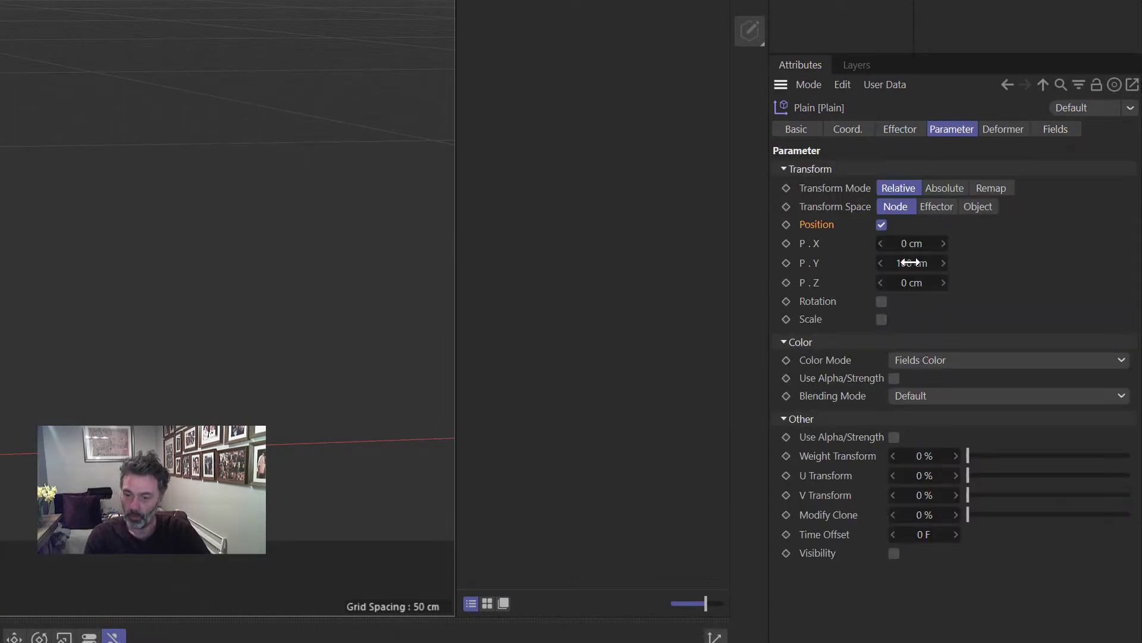
{"action": "left_click", "coordinate": [882, 225]}
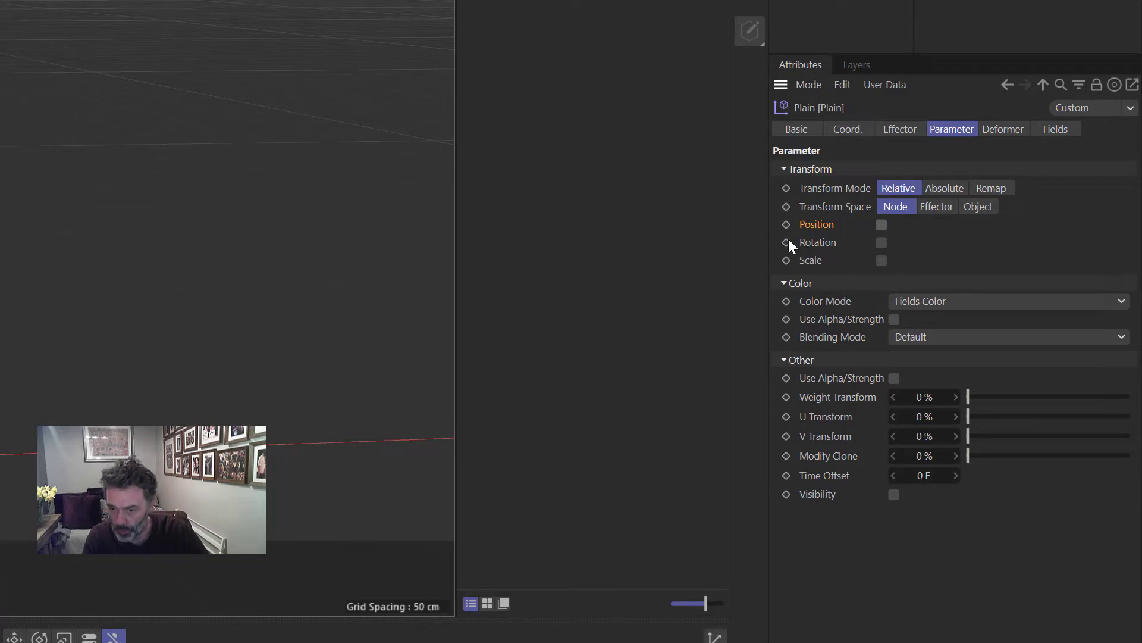
{"action": "left_click", "coordinate": [881, 260]}
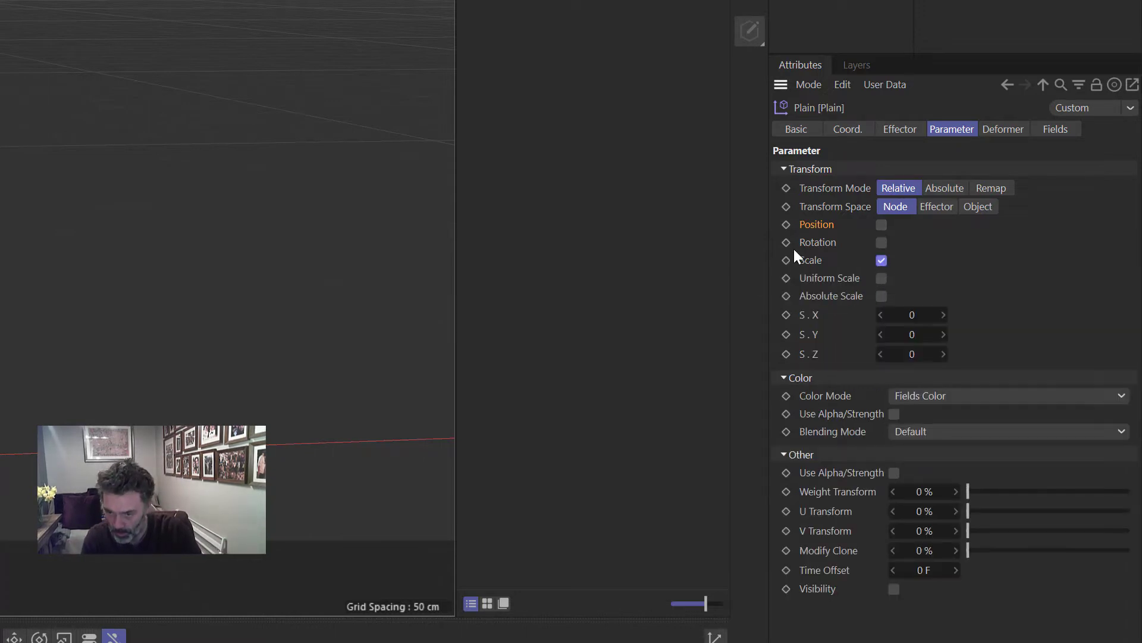
{"action": "left_click", "coordinate": [881, 278]}
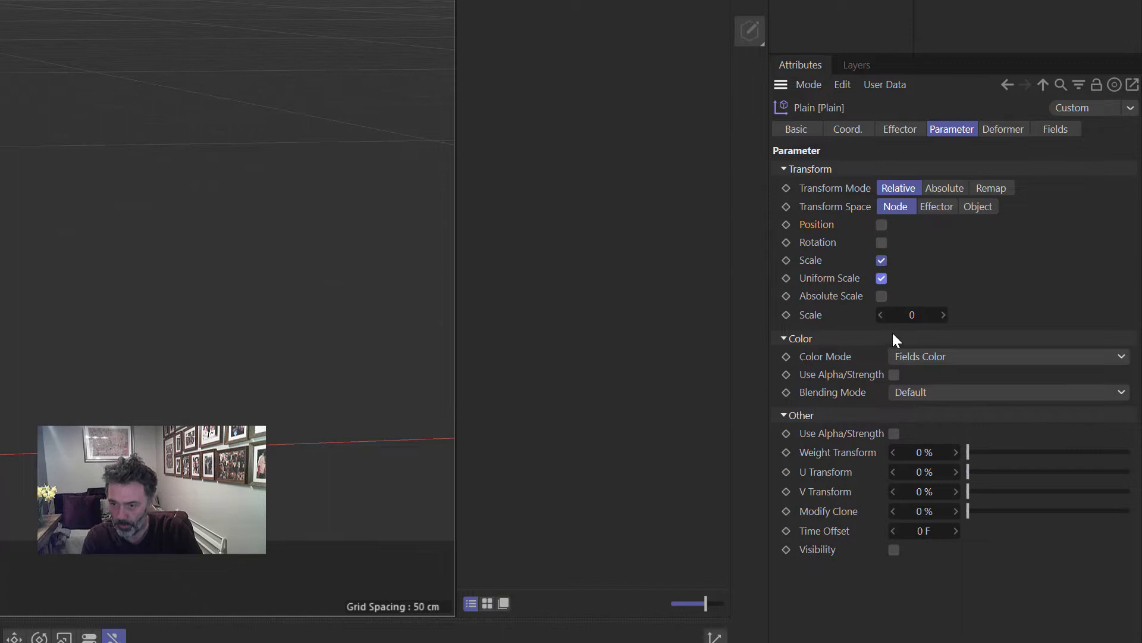
{"action": "left_click", "coordinate": [912, 315]}
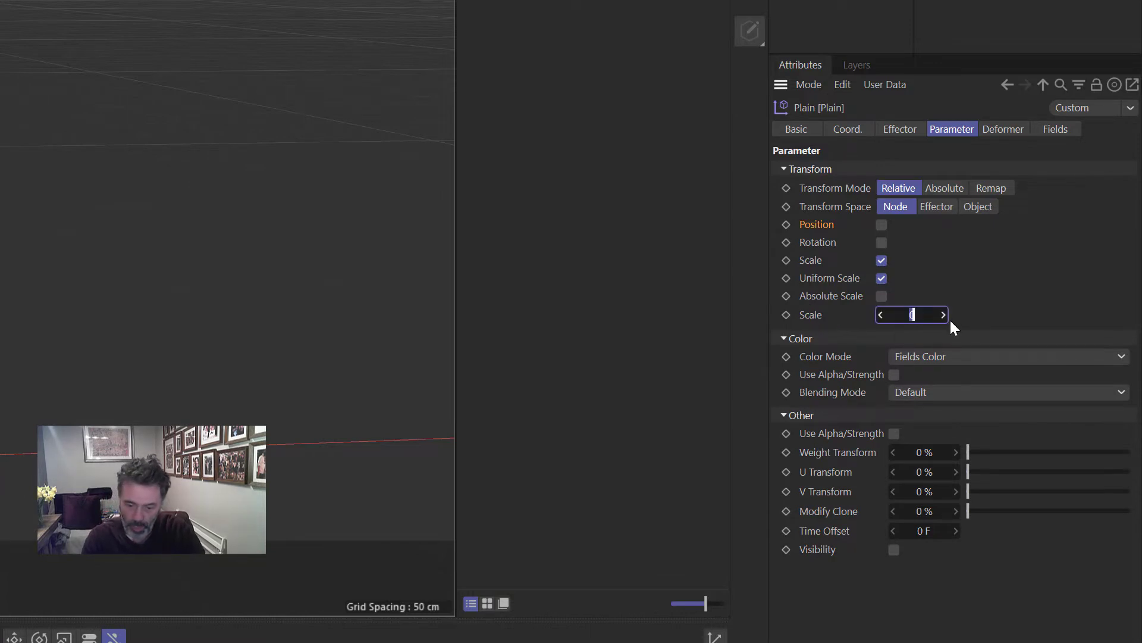
{"action": "type", "text": "-1"}
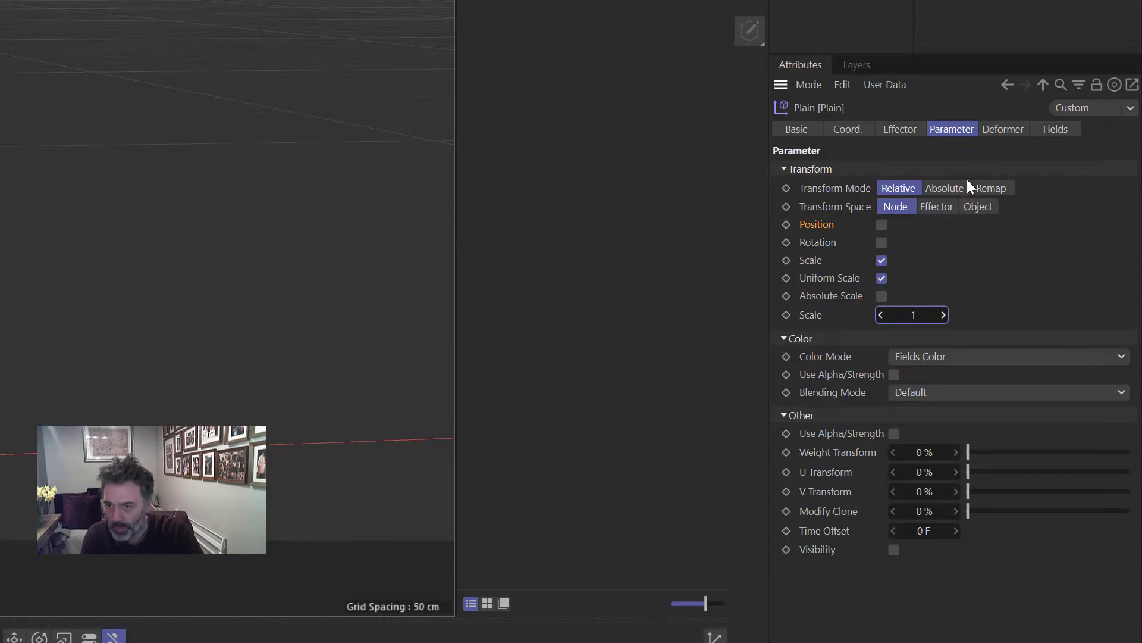
{"action": "left_click", "coordinate": [1054, 130]}
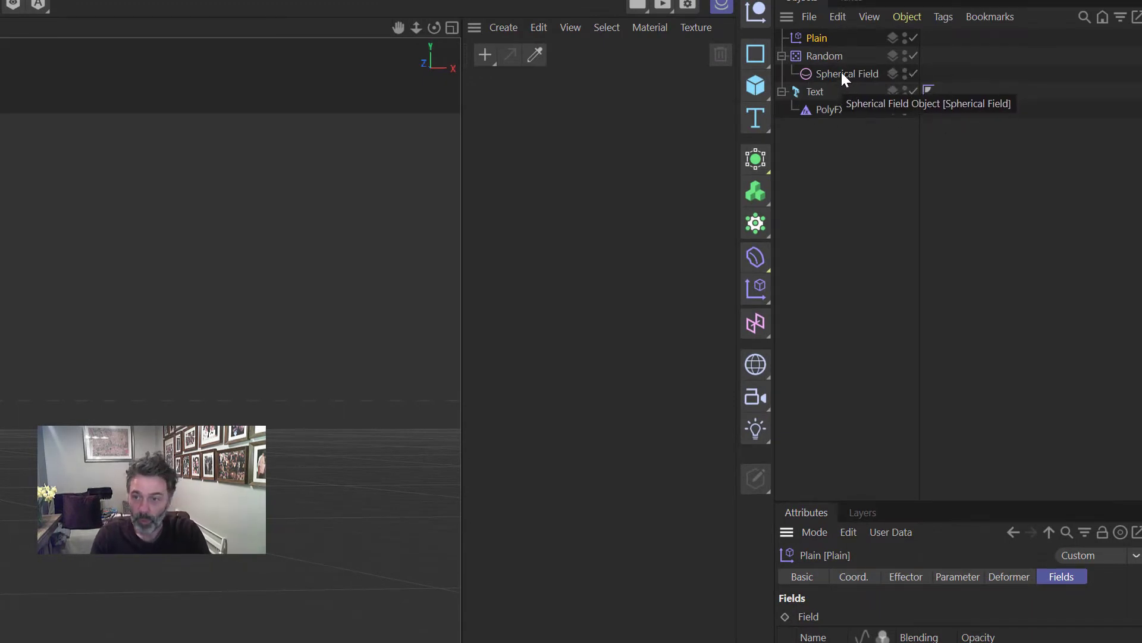
- Drop the Spherical Field into Plain's Fields list, blending Normal at 100% opacity
{"action": "left_click", "coordinate": [841, 73]}
{"action": "left_click", "coordinate": [863, 512]}
{"action": "left_click_drag", "start_coordinate": [847, 73], "coordinate": [843, 138]}
{"action": "left_click", "coordinate": [818, 36]}
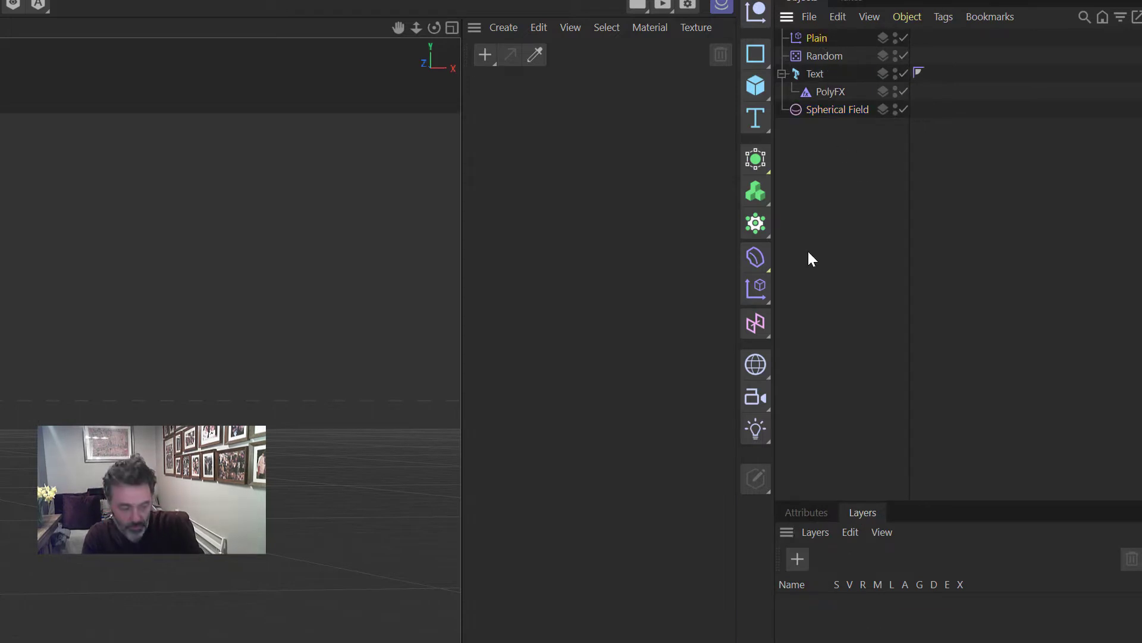
{"action": "key", "text": "ctrl+z"}
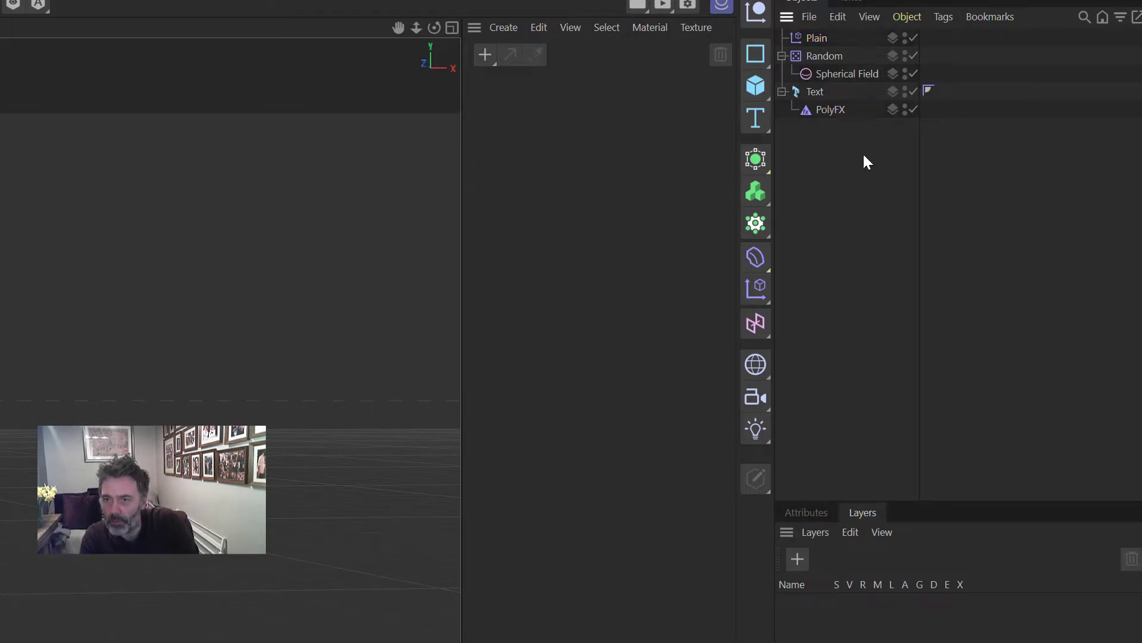
{"action": "left_click", "coordinate": [821, 39]}
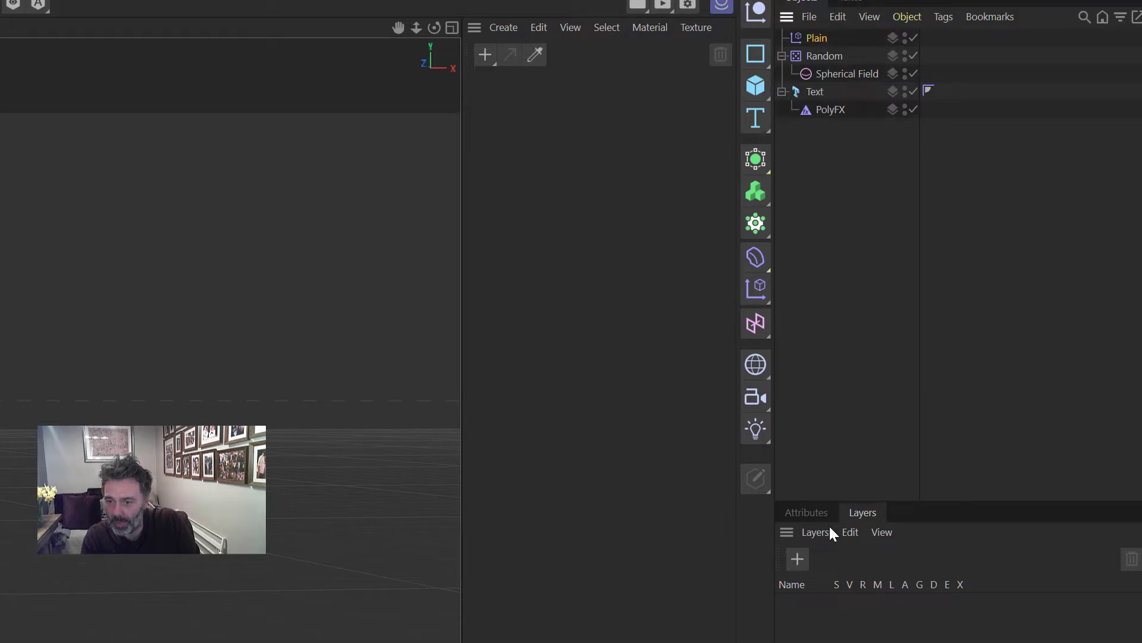
{"action": "left_click", "coordinate": [815, 512]}
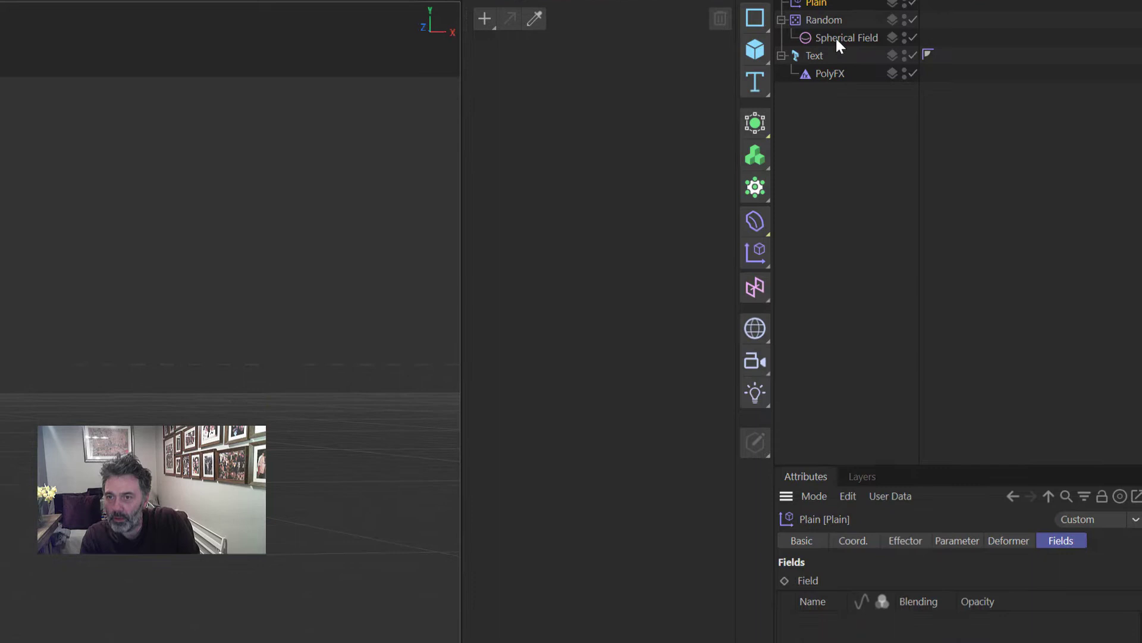
{"action": "left_click_drag", "start_coordinate": [841, 74], "coordinate": [835, 285]}
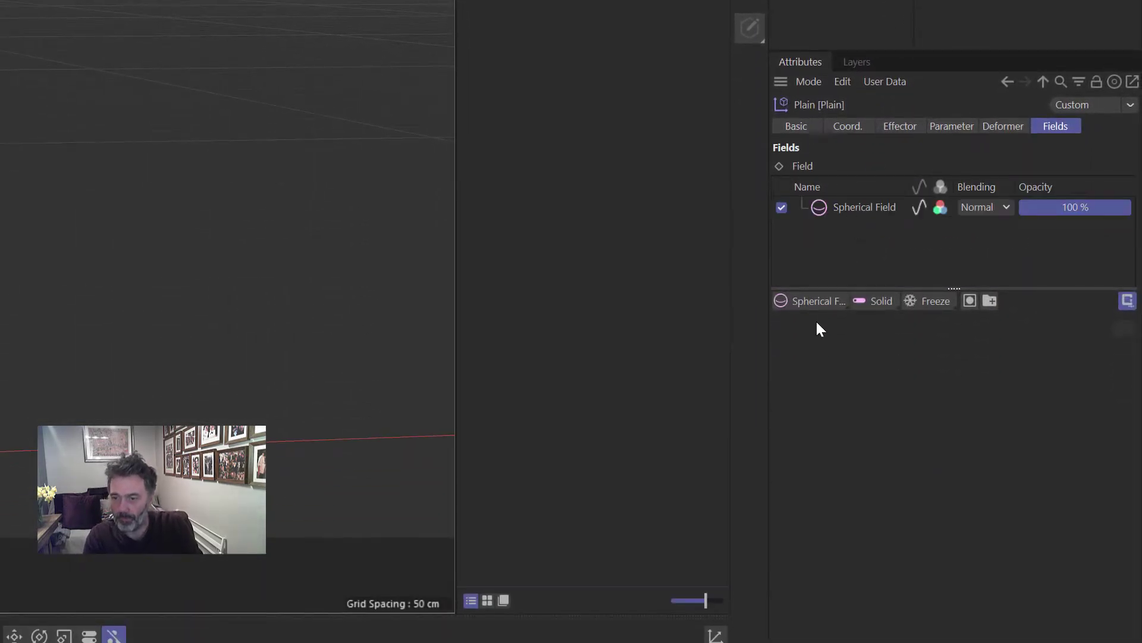
- Add a Freeze layer to Plain, with Spherical Field above it blending by Max
{"action": "left_click", "coordinate": [936, 301]}
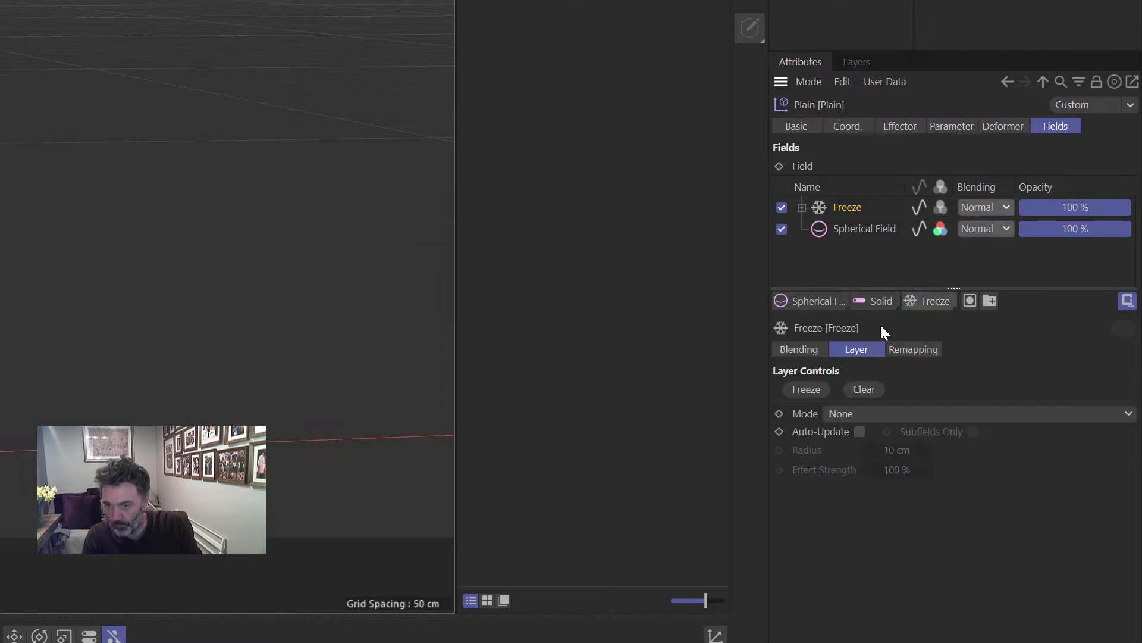
{"action": "left_click_drag", "start_coordinate": [858, 227], "coordinate": [865, 205]}
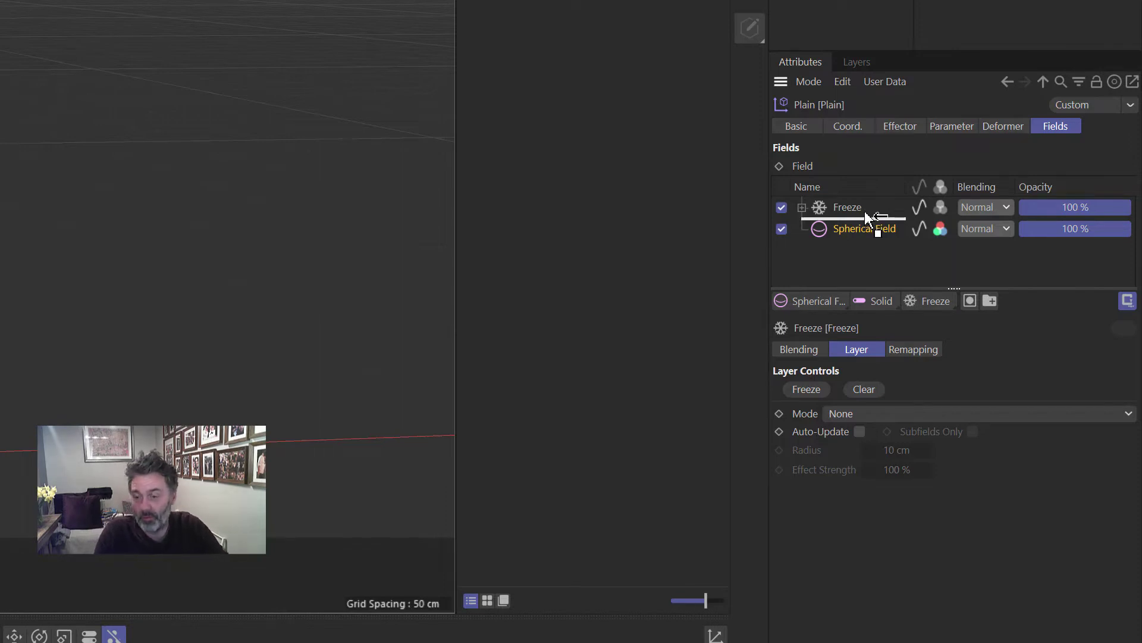
{"action": "left_click_drag", "start_coordinate": [866, 211], "coordinate": [874, 218]}
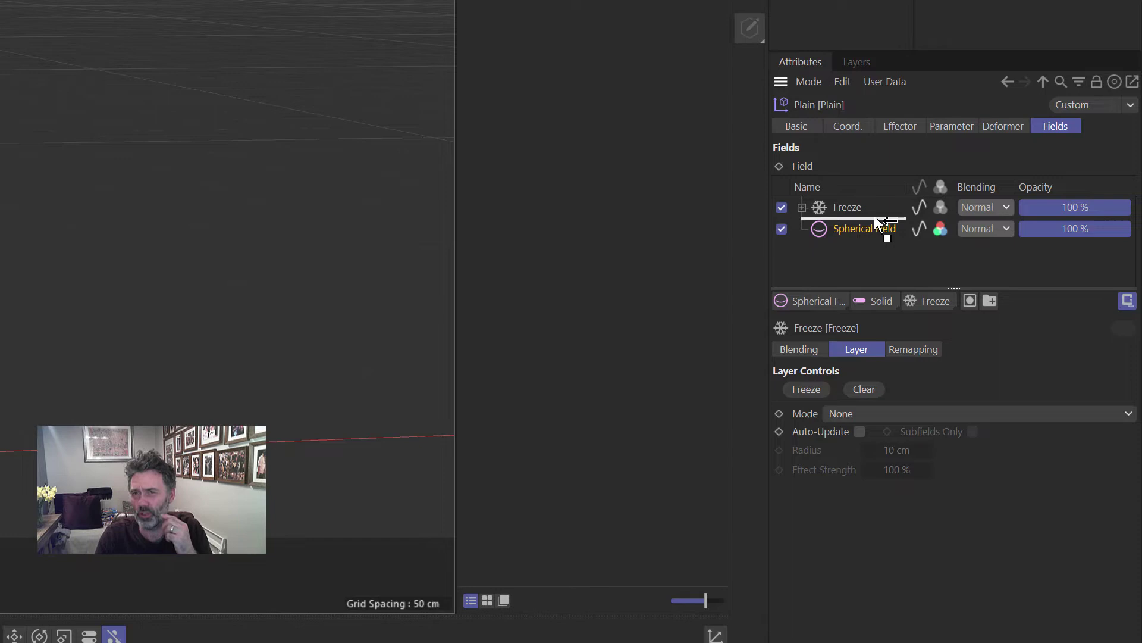
{"action": "mouse_move", "coordinate": [876, 218]}
{"action": "left_mouse_down"}
{"action": "mouse_move", "coordinate": [881, 207]}
{"action": "mouse_move", "coordinate": [870, 253]}
{"action": "mouse_move", "coordinate": [869, 192]}
{"action": "mouse_move", "coordinate": [874, 232]}
{"action": "mouse_move", "coordinate": [862, 203]}
{"action": "left_mouse_up"}
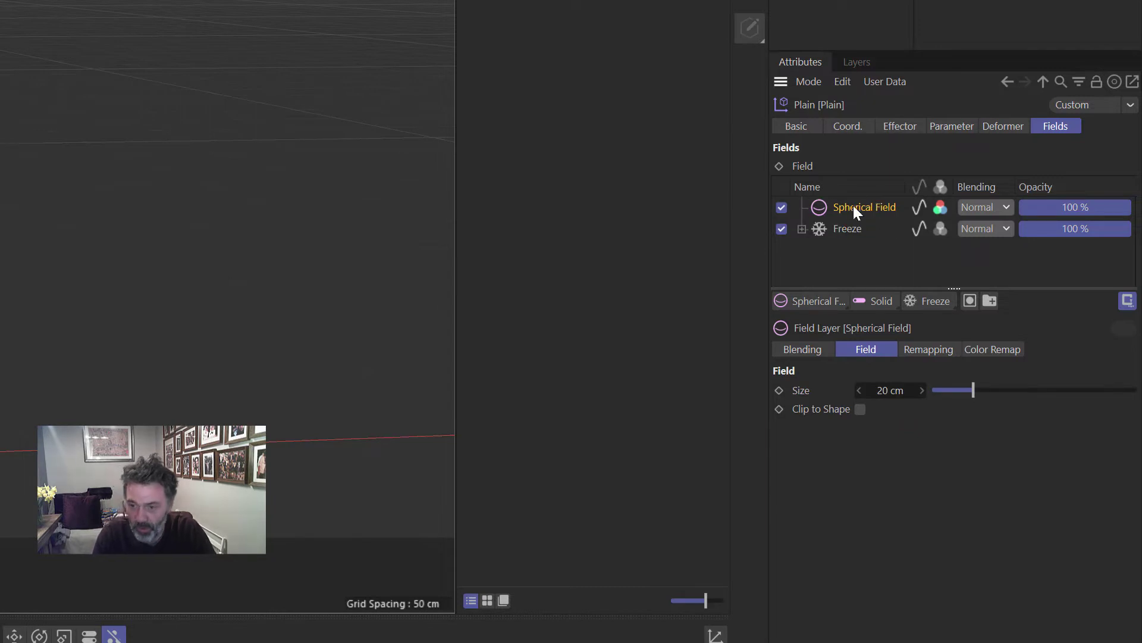
{"action": "left_click", "coordinate": [981, 206]}
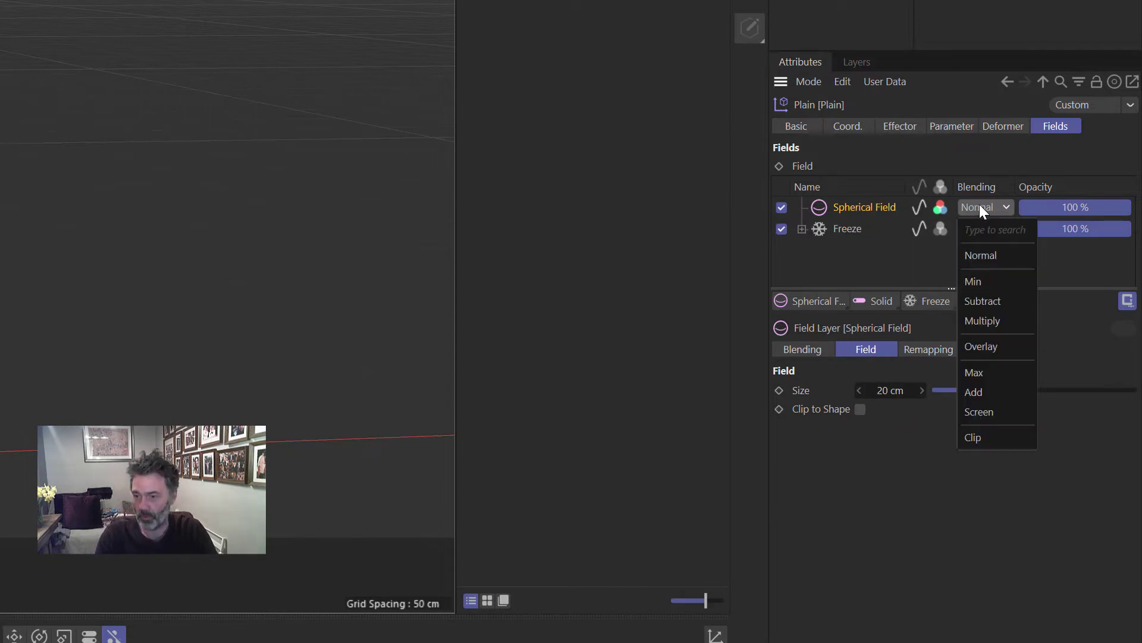
{"action": "left_click", "coordinate": [987, 373]}
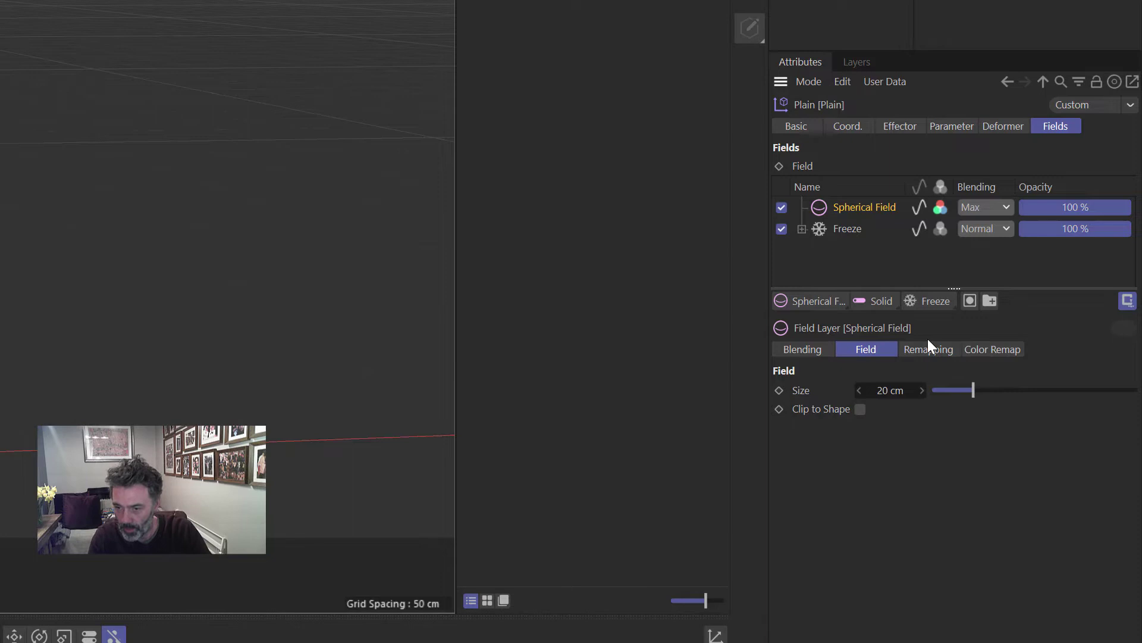
- Set the Freeze layer's mode to Grow with 25% effect strength
{"action": "left_click", "coordinate": [857, 237]}
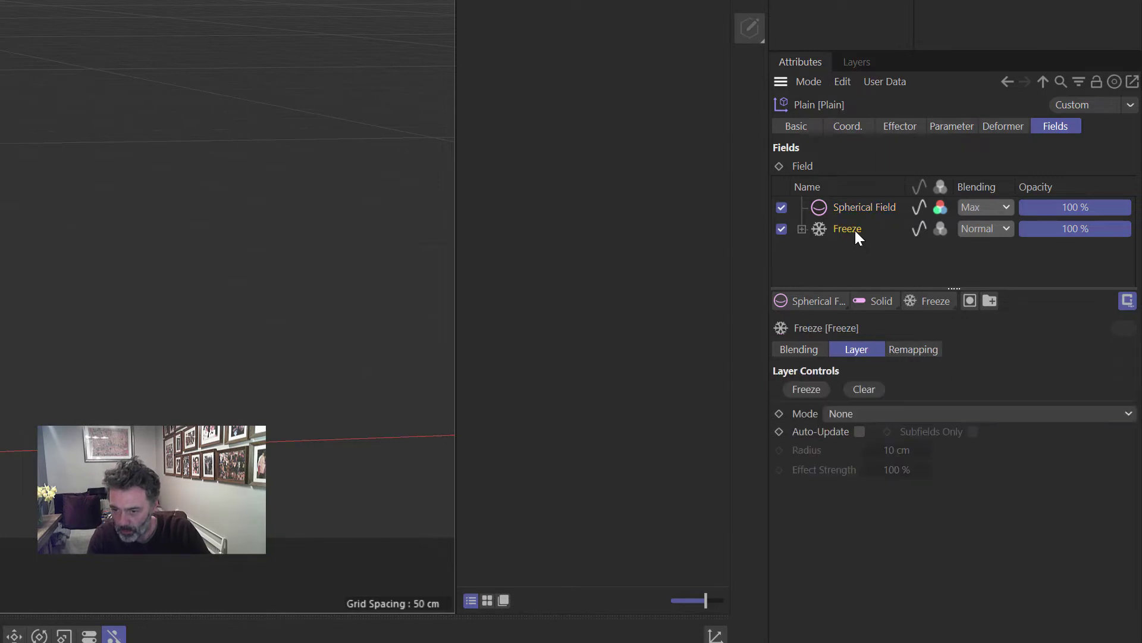
{"action": "left_click", "coordinate": [870, 411]}
{"action": "left_click", "coordinate": [883, 510]}
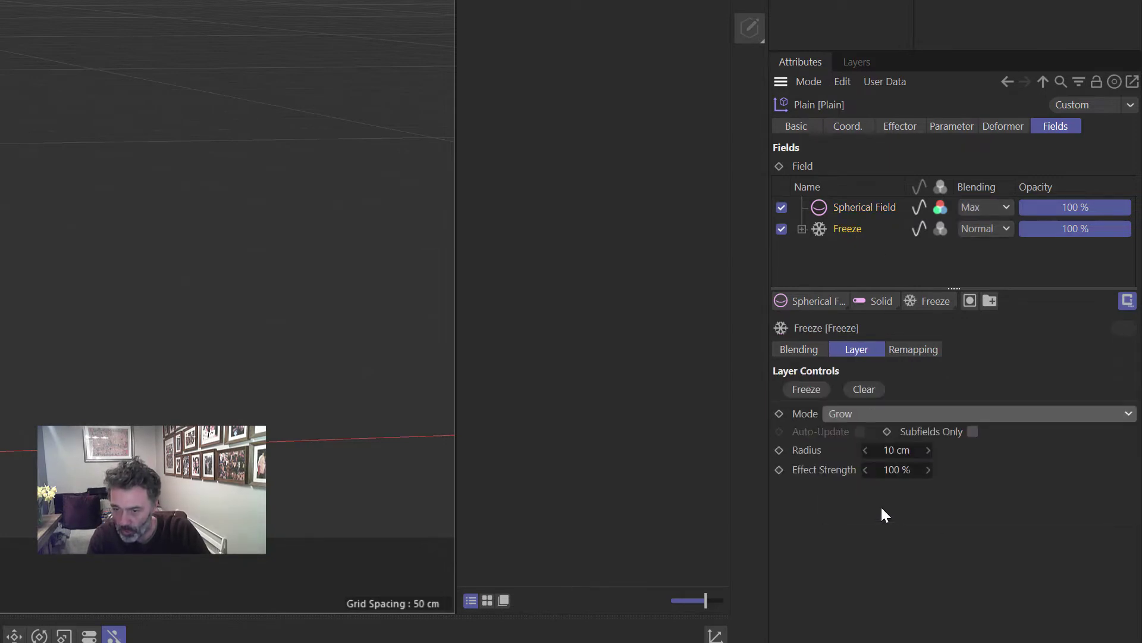
{"action": "left_click", "coordinate": [899, 469]}
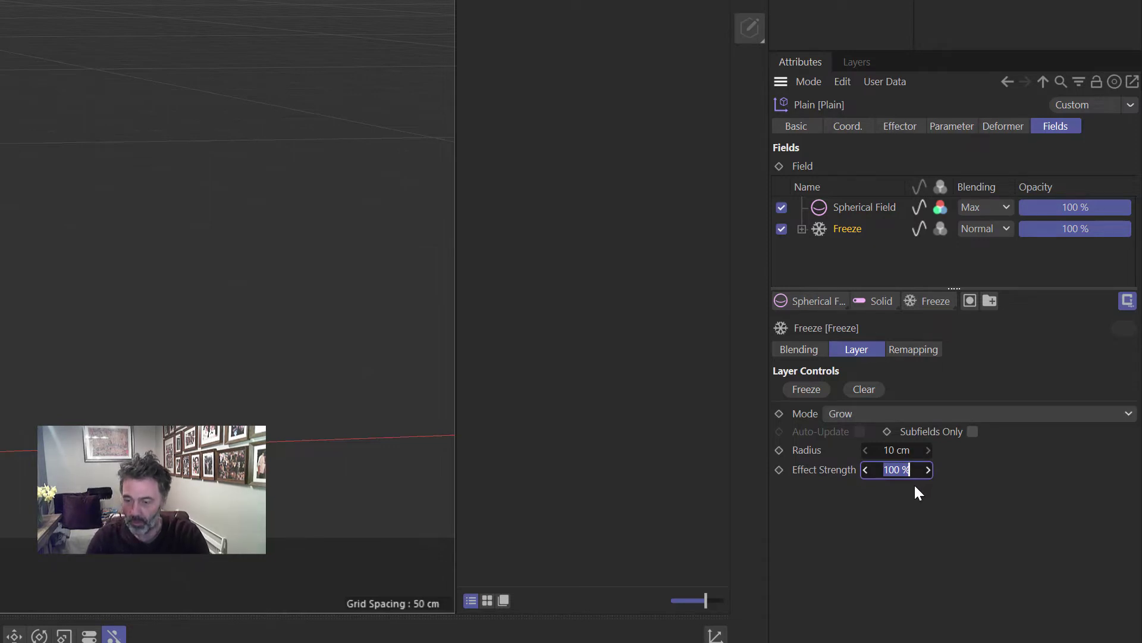
{"action": "type", "text": "25"}
{"action": "key", "text": "Return"}
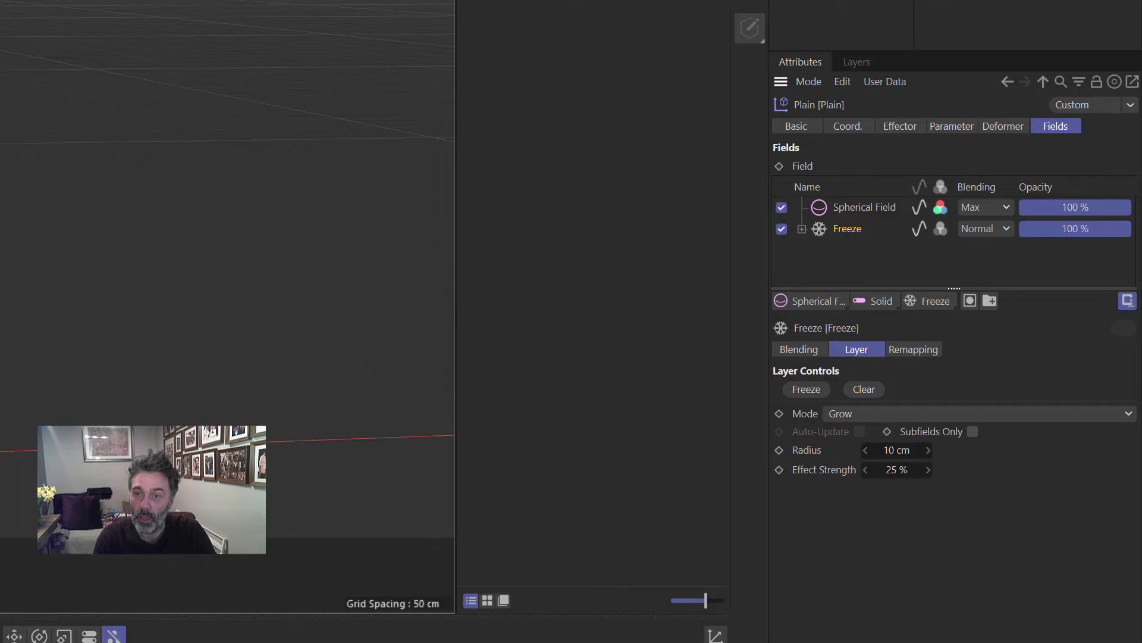
{"action": "key", "text": "ctrl+shift+a"}
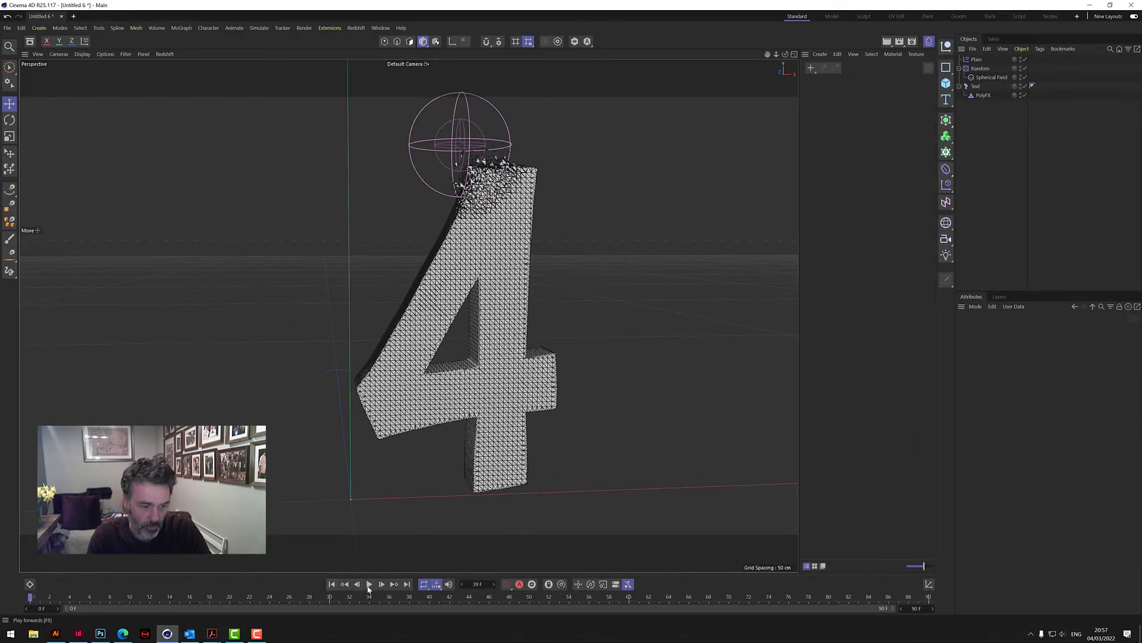
- Preview the animation, rewind to frame 0, and clear the Plain and Random frozen states
{"action": "left_click", "coordinate": [368, 584]}
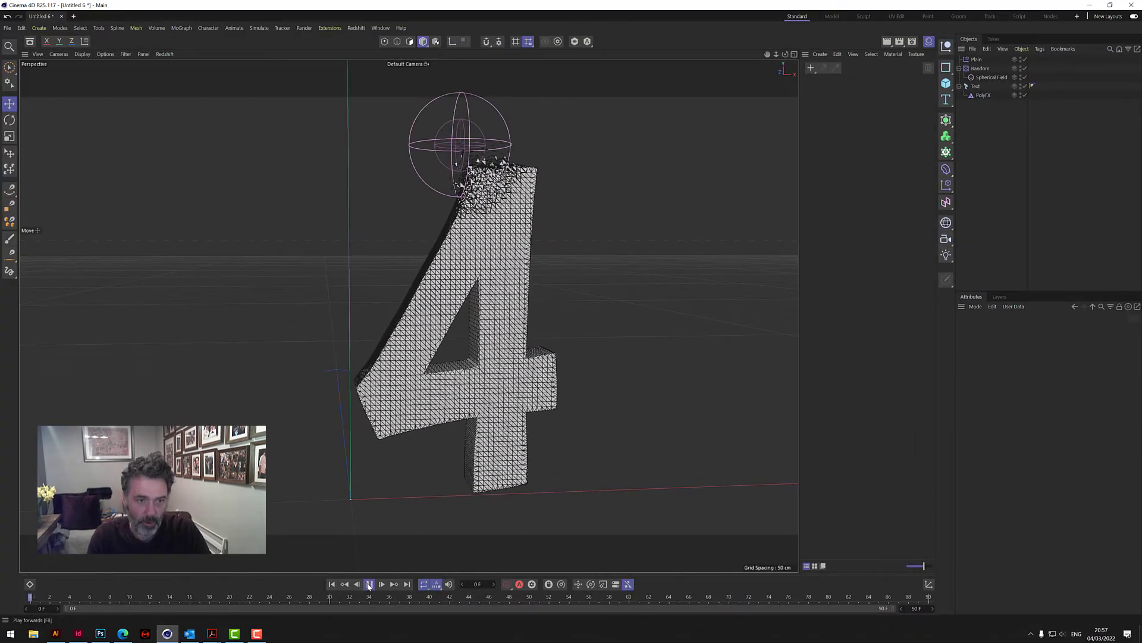
{"action": "left_click", "coordinate": [368, 584]}
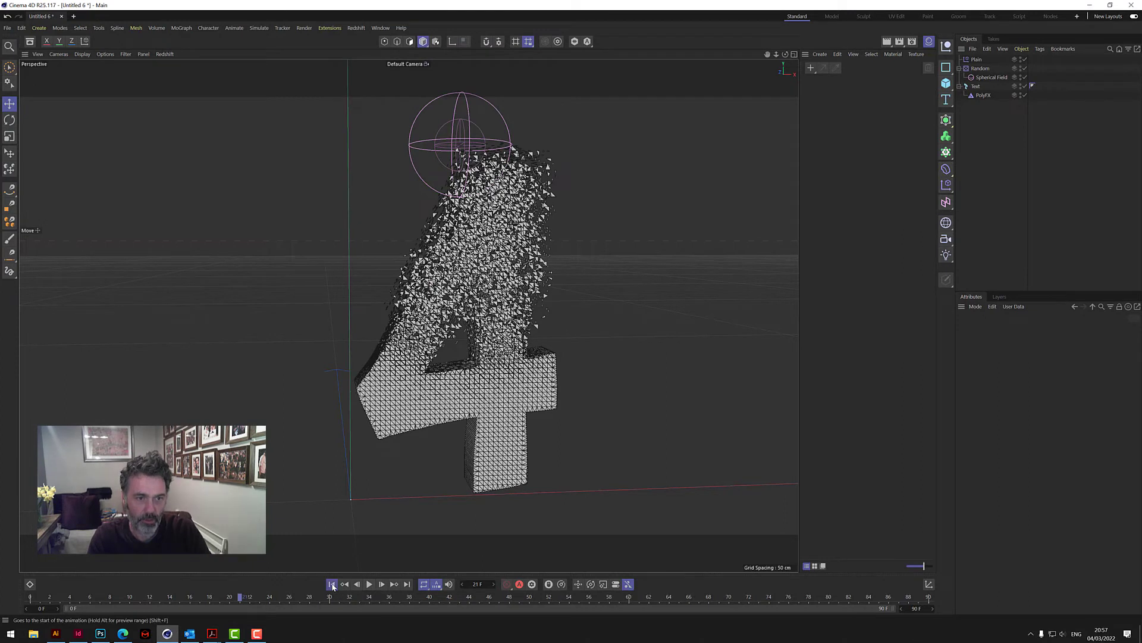
{"action": "left_click", "coordinate": [332, 584]}
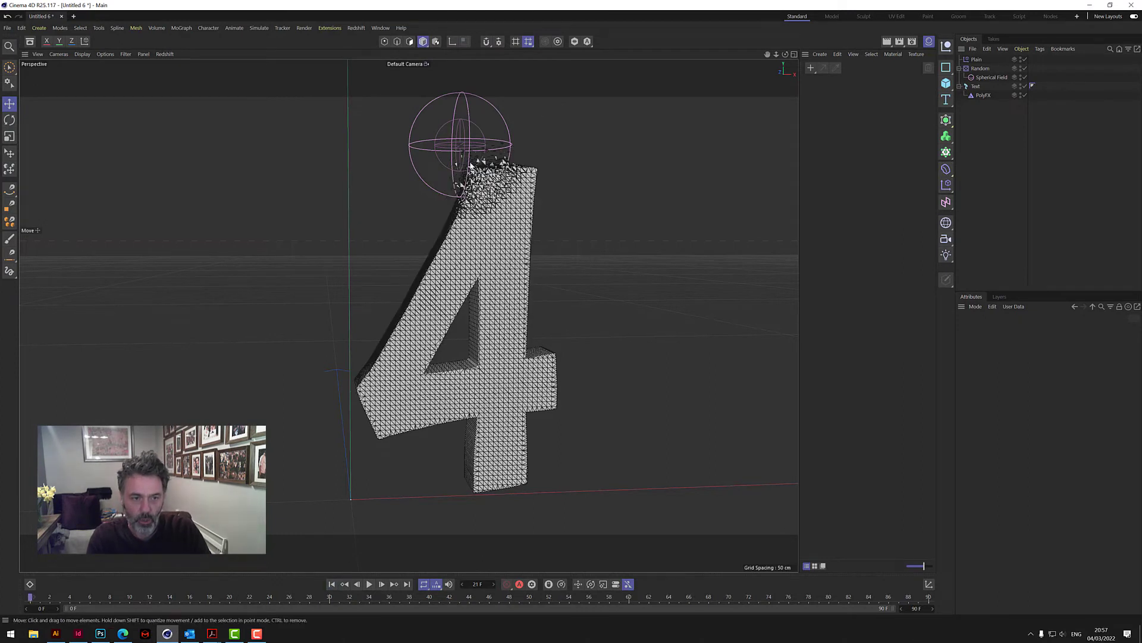
{"action": "left_click", "coordinate": [976, 59]}
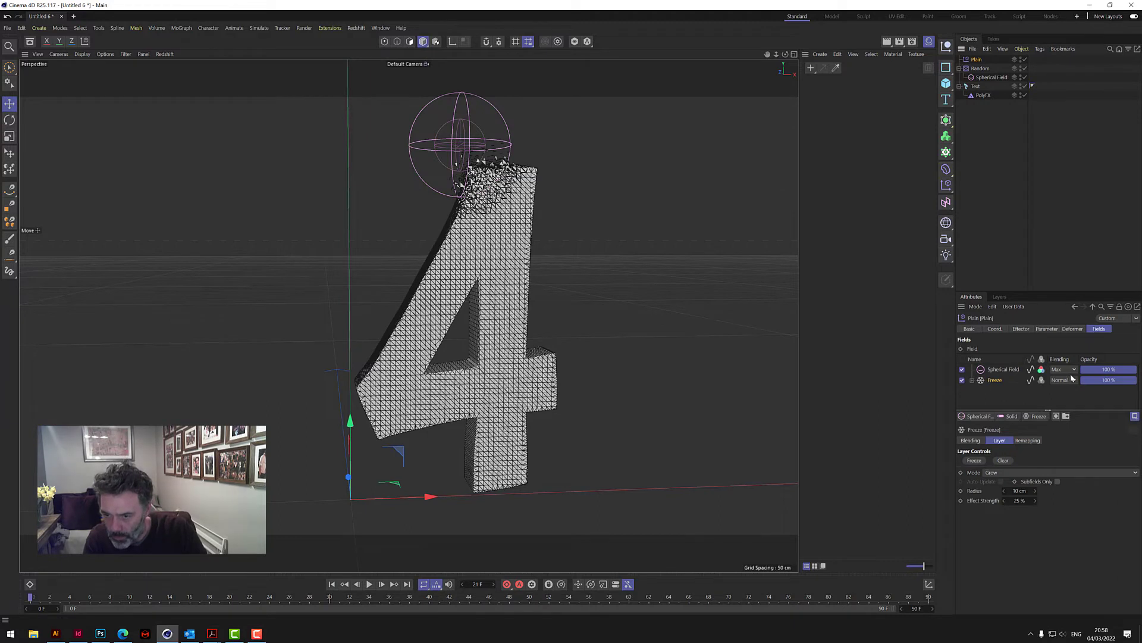
{"action": "left_click", "coordinate": [1003, 461]}
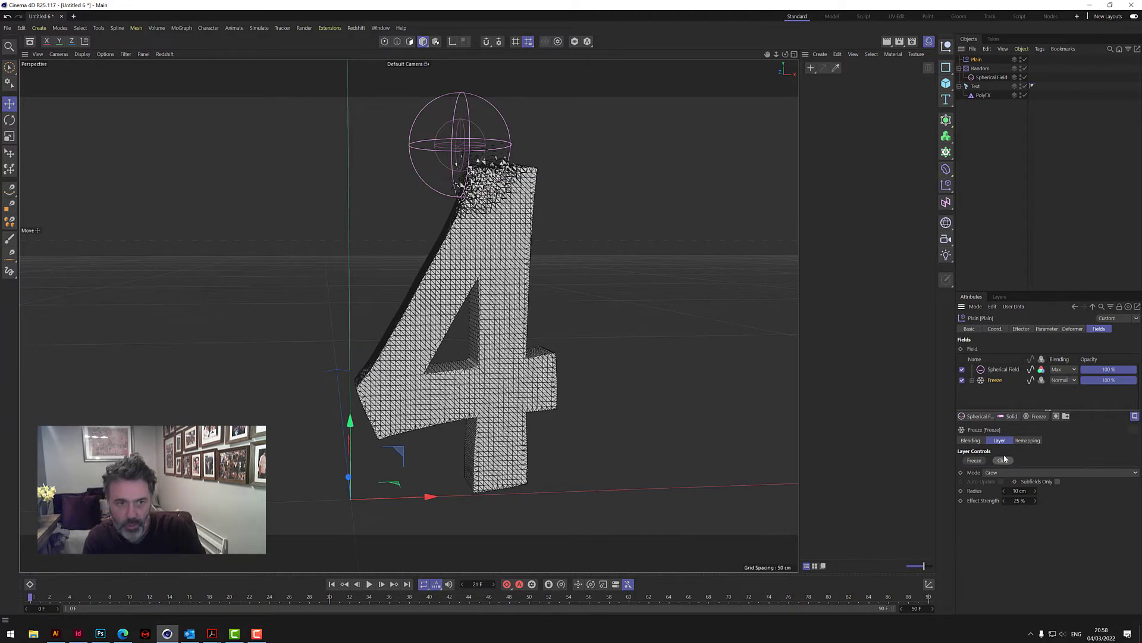
{"action": "left_click", "coordinate": [980, 69]}
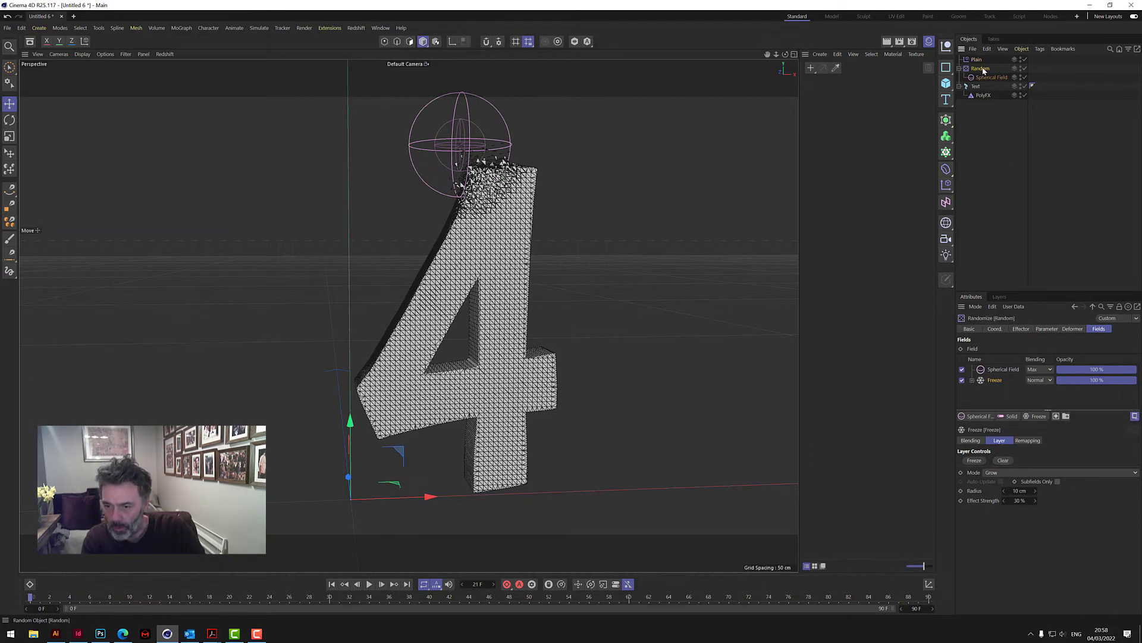
{"action": "left_click", "coordinate": [1004, 460]}
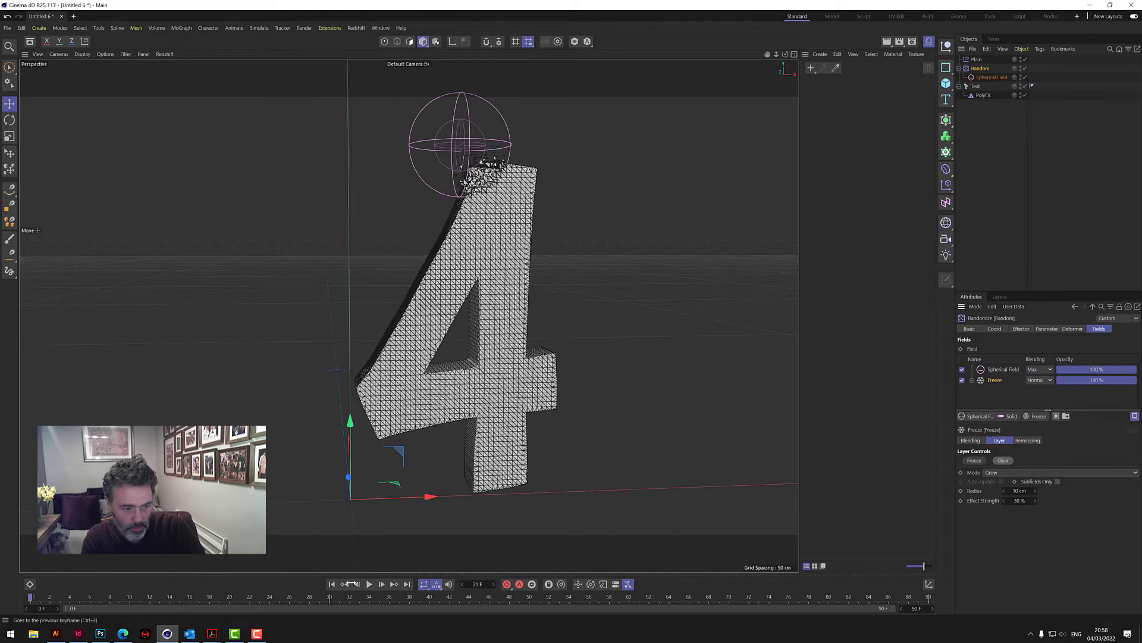
- Replay, rewind to frame 0, and compare the Plain (25%) and Random (30%) Freeze layers
{"action": "left_click", "coordinate": [369, 584]}
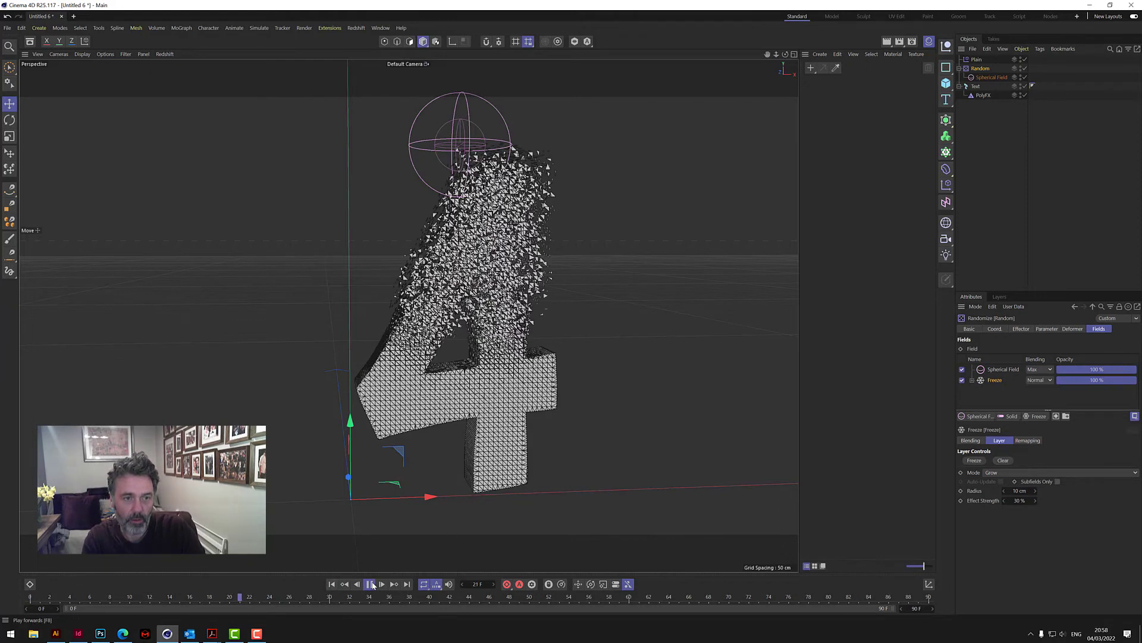
{"action": "left_click", "coordinate": [370, 584]}
{"action": "left_click", "coordinate": [332, 585]}
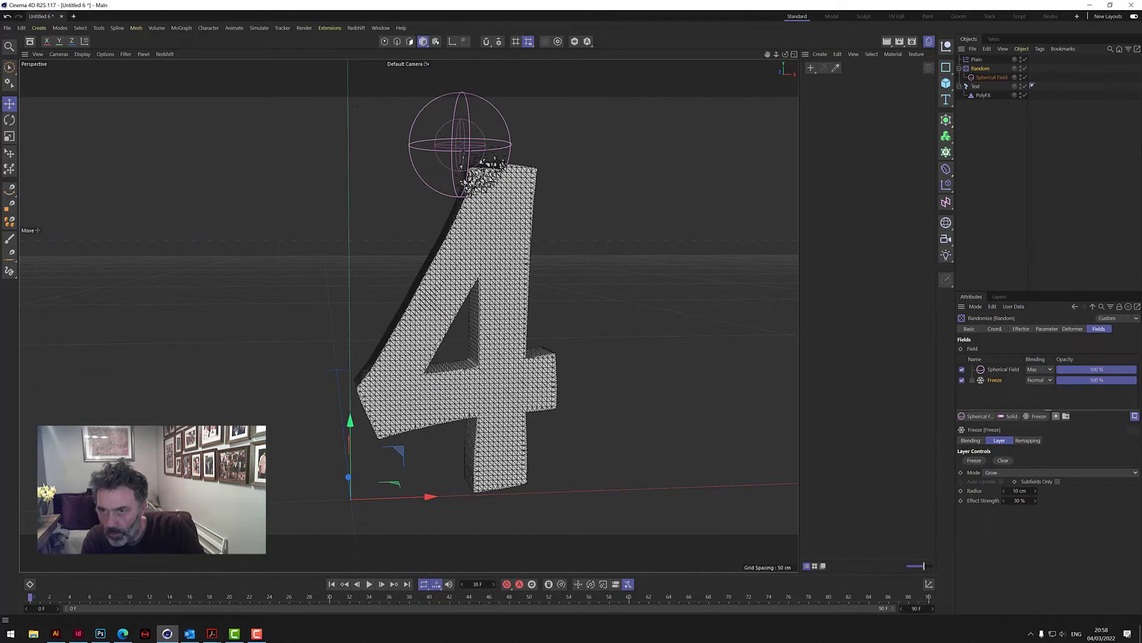
{"action": "left_click", "coordinate": [977, 60]}
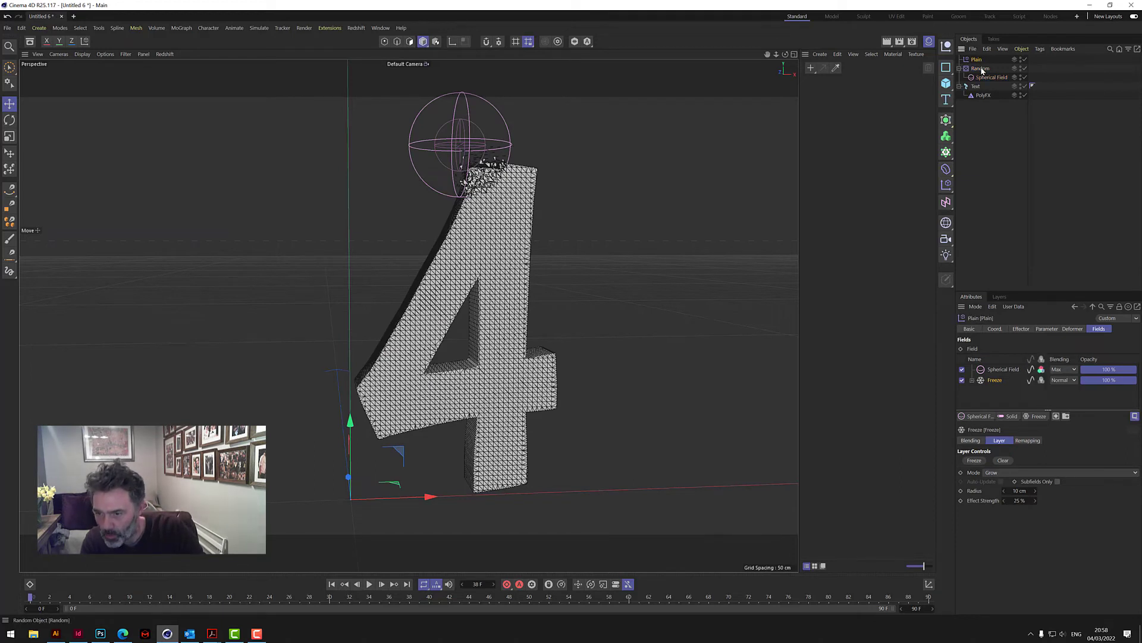
{"action": "left_click", "coordinate": [981, 69]}
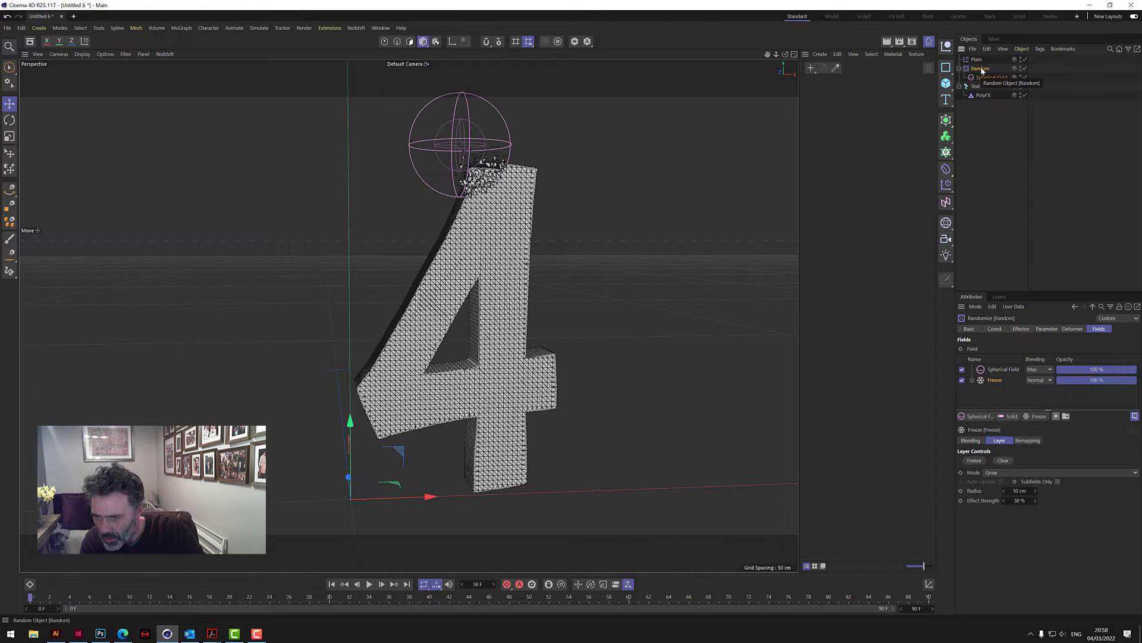
{"action": "left_click", "coordinate": [977, 59]}
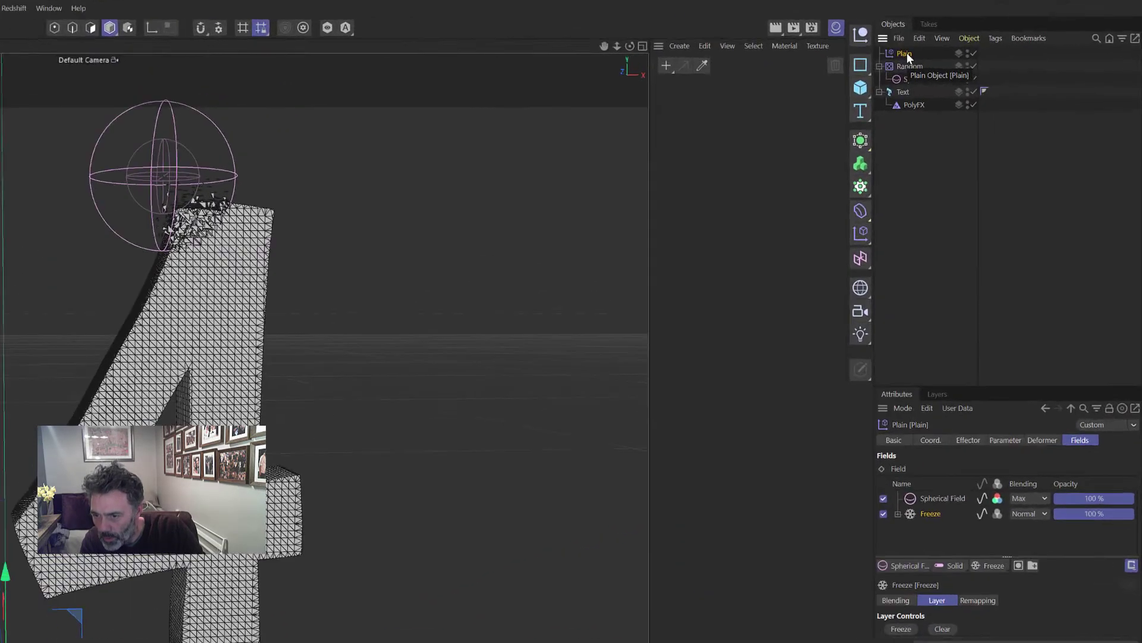
- Add the Plain effector to PolyFX's Effectors list below Random, both at 100%
{"action": "left_click", "coordinate": [908, 66]}
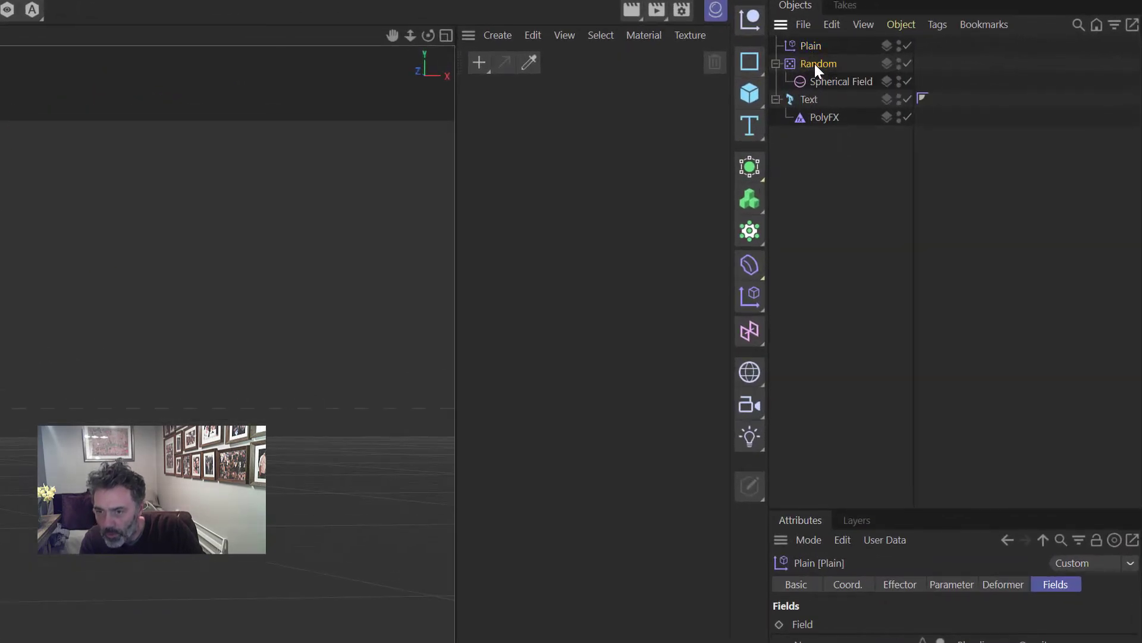
{"action": "left_click", "coordinate": [827, 117]}
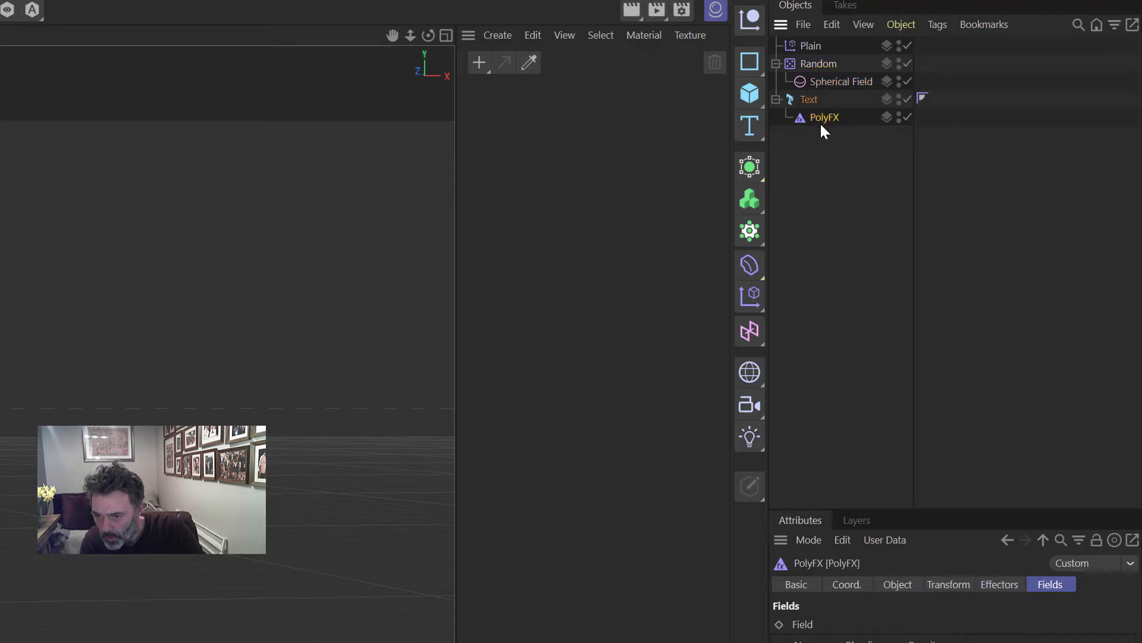
{"action": "left_click", "coordinate": [1010, 587]}
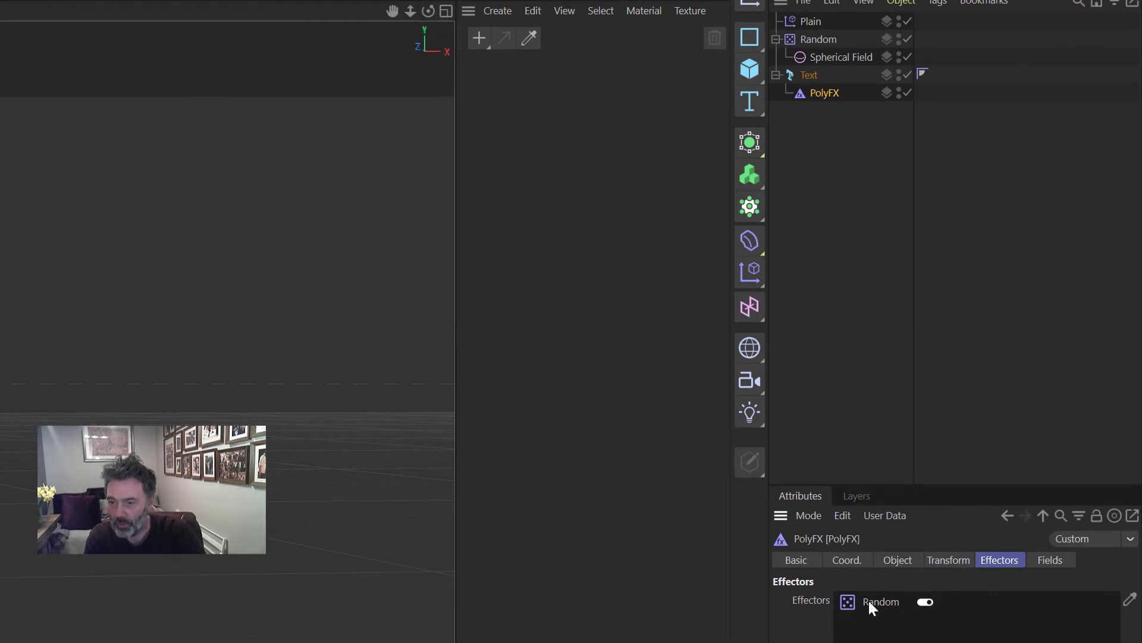
{"action": "left_click_drag", "start_coordinate": [813, 21], "coordinate": [895, 635]}
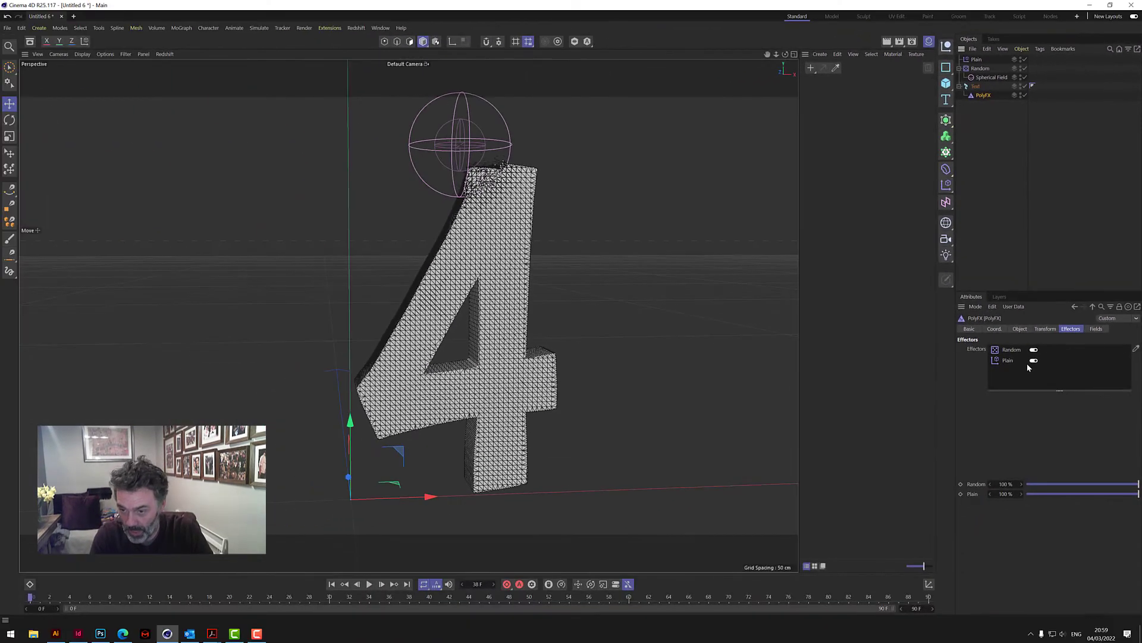
- Play the animation, render a quick preview, and zoom in on the 4's crumbling top
{"action": "left_click", "coordinate": [370, 585]}
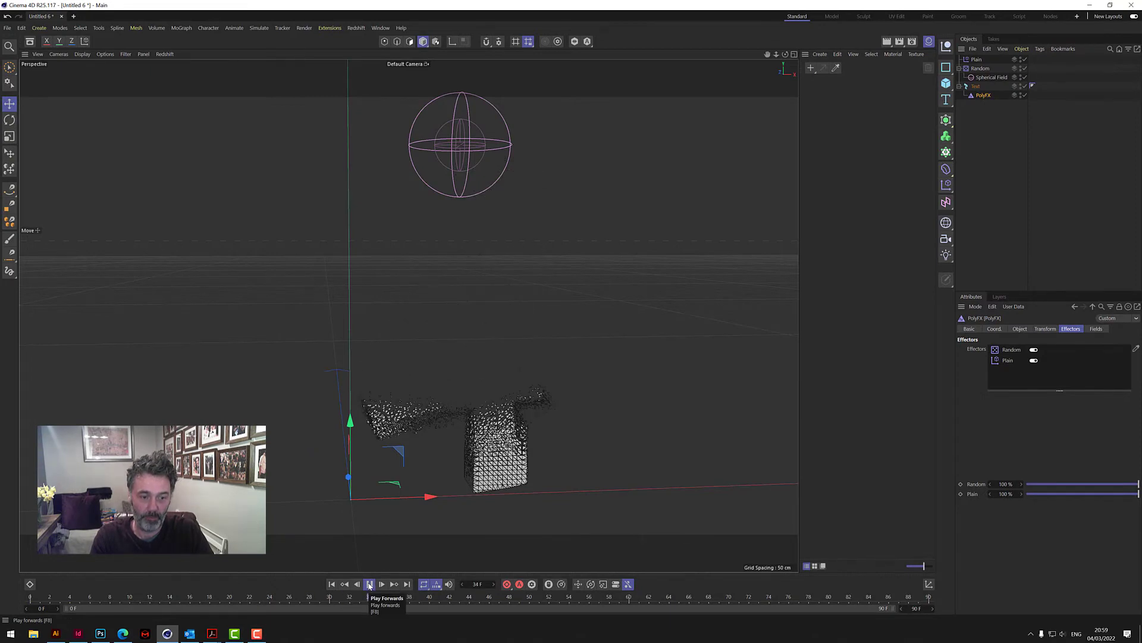
{"action": "left_click", "coordinate": [369, 584]}
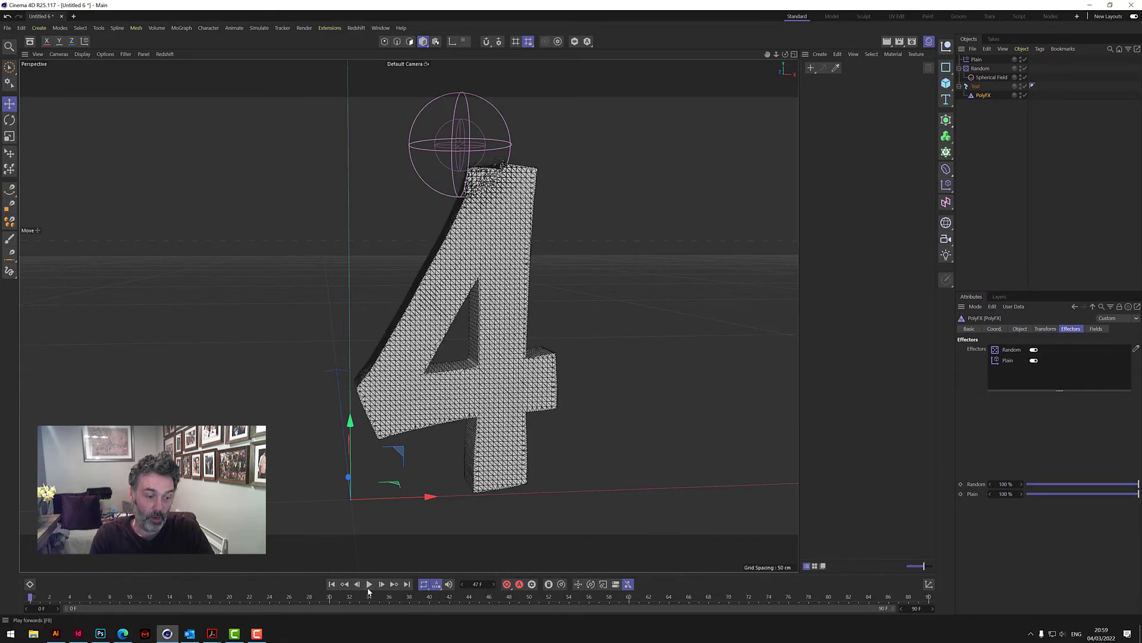
{"action": "left_click", "coordinate": [369, 585]}
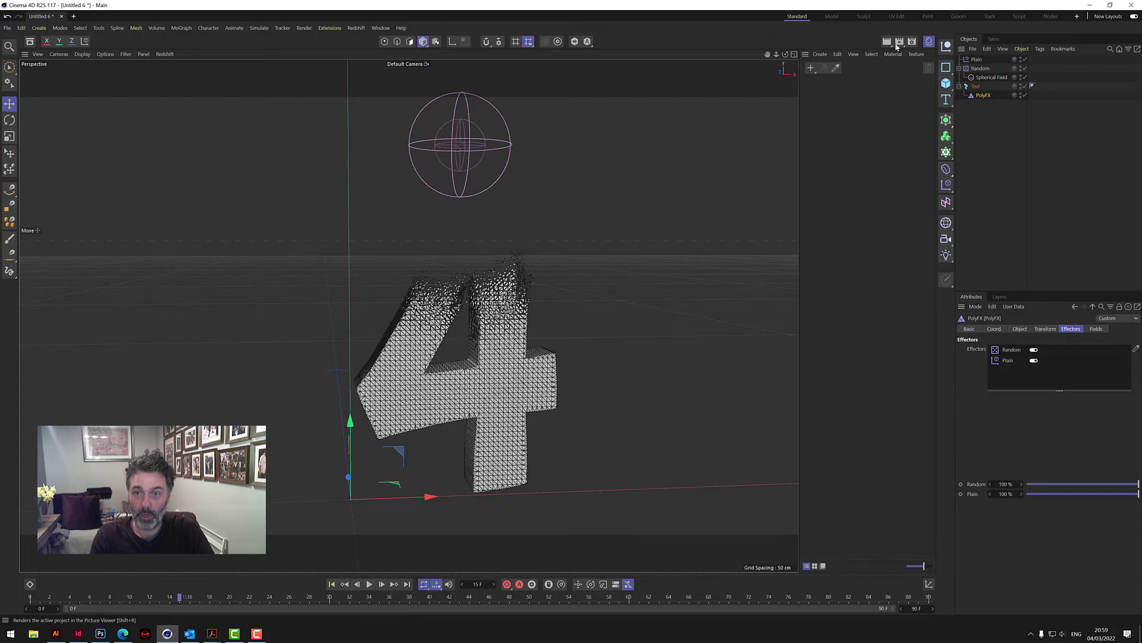
{"action": "left_click", "coordinate": [886, 41]}
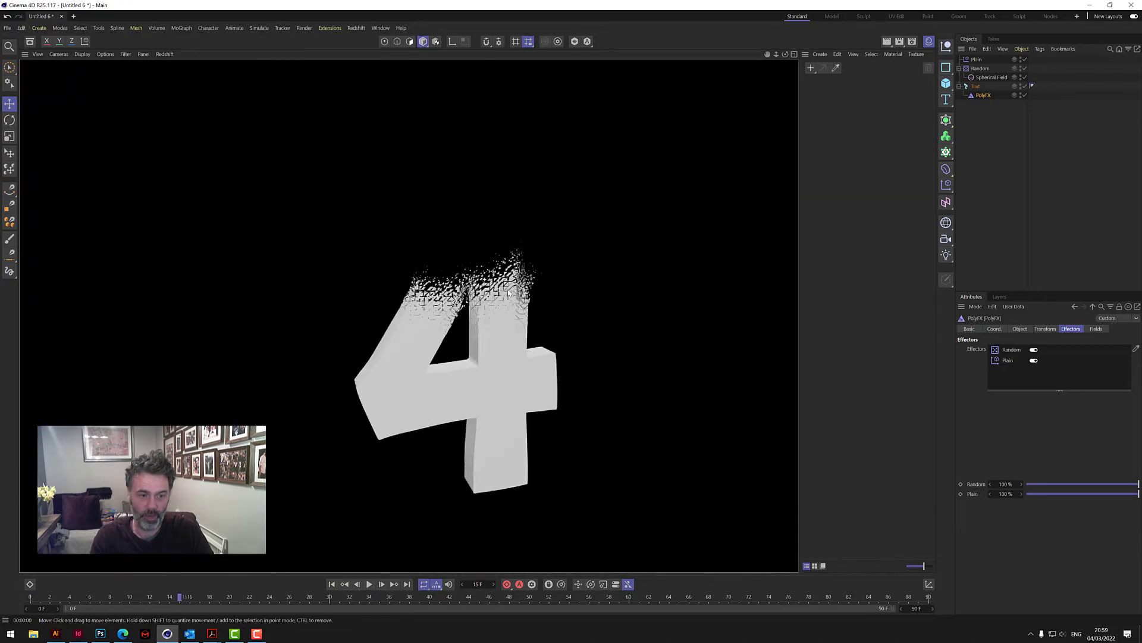
{"action": "mouse_move", "coordinate": [786, 55]}
{"action": "left_mouse_down"}
{"action": "mouse_move", "coordinate": [744, 230]}
{"action": "mouse_move", "coordinate": [786, 55]}
{"action": "mouse_move", "coordinate": [732, 107]}
{"action": "mouse_move", "coordinate": [786, 56]}
{"action": "left_mouse_up"}
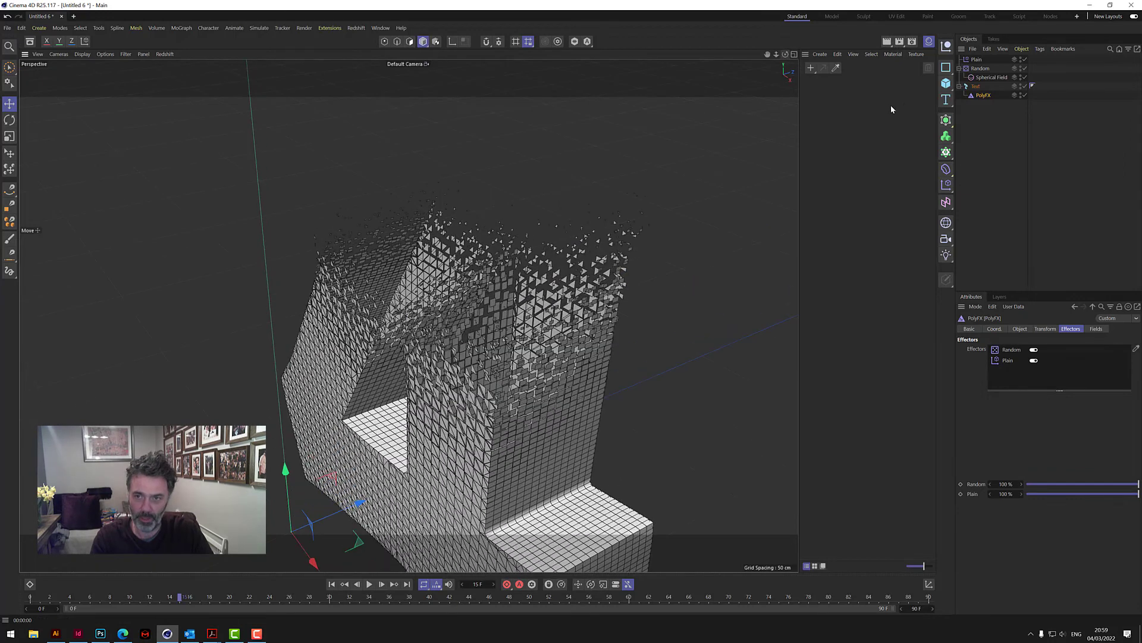
{"action": "left_click", "coordinate": [976, 126]}
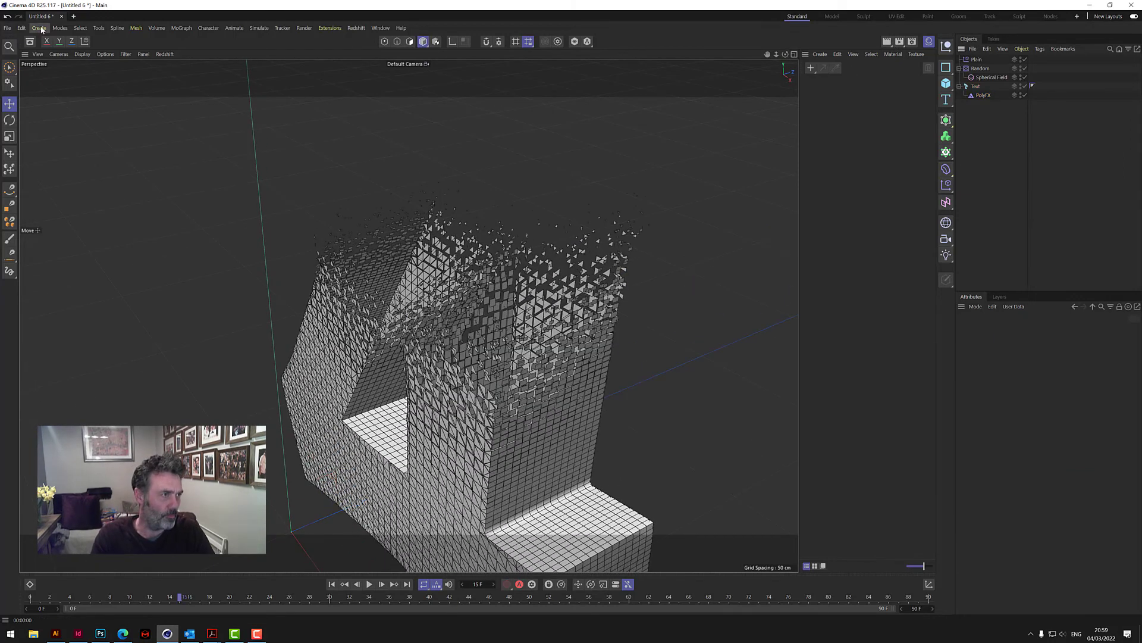
- Create a Cloth Surface generator and place the Text object inside it
{"action": "left_click", "coordinate": [39, 28]}
{"action": "mouse_move", "coordinate": [65, 78]}
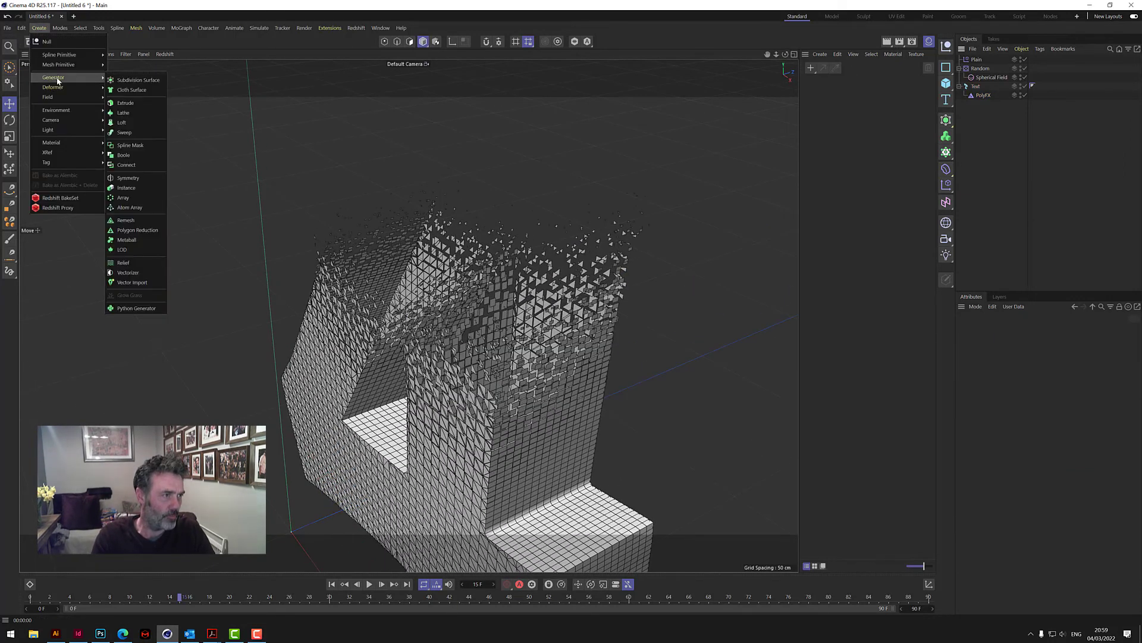
{"action": "left_click", "coordinate": [132, 90]}
{"action": "left_click", "coordinate": [990, 119]}
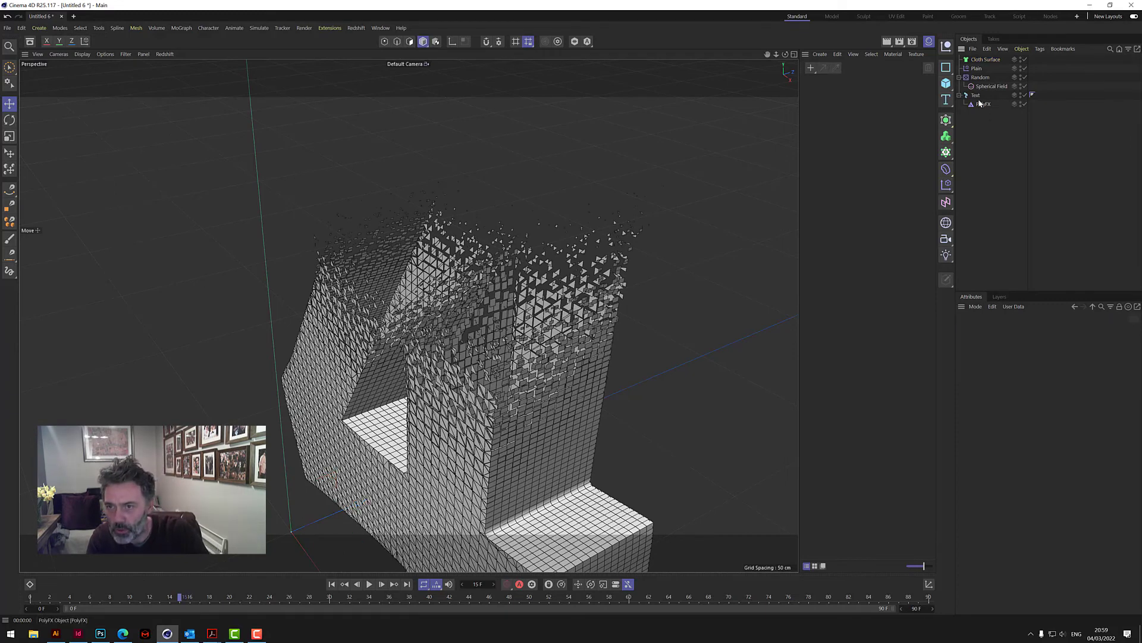
{"action": "left_click_drag", "start_coordinate": [976, 95], "coordinate": [989, 62]}
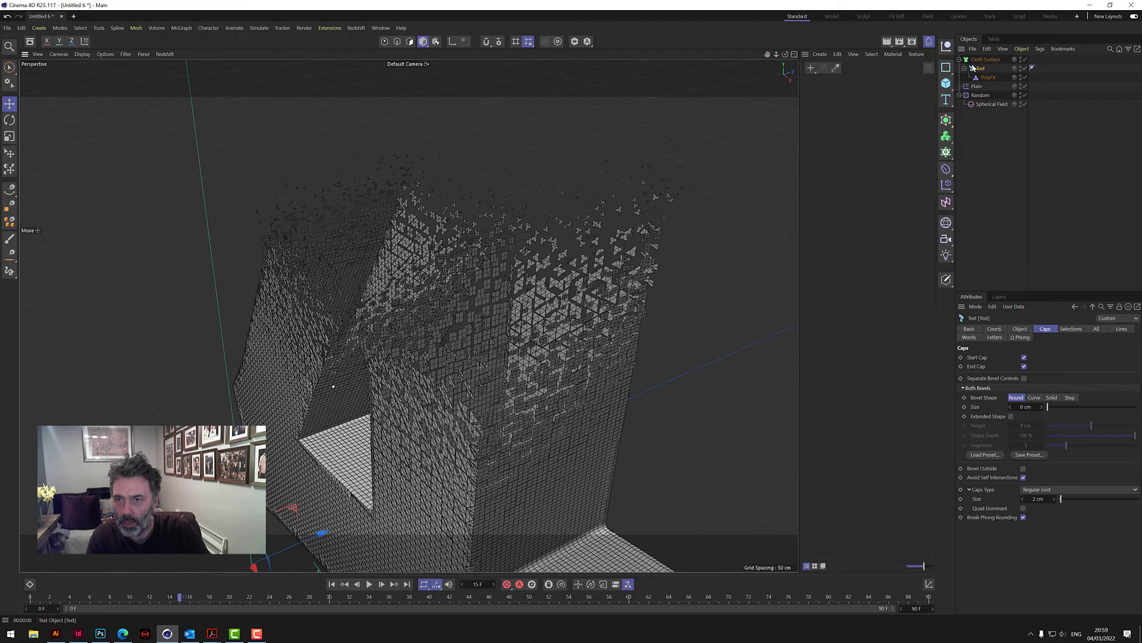
- Set the Cloth Surface to 0 subdivisions and 0.2 cm thickness
{"action": "left_click", "coordinate": [985, 59]}
{"action": "left_click", "coordinate": [1000, 350]}
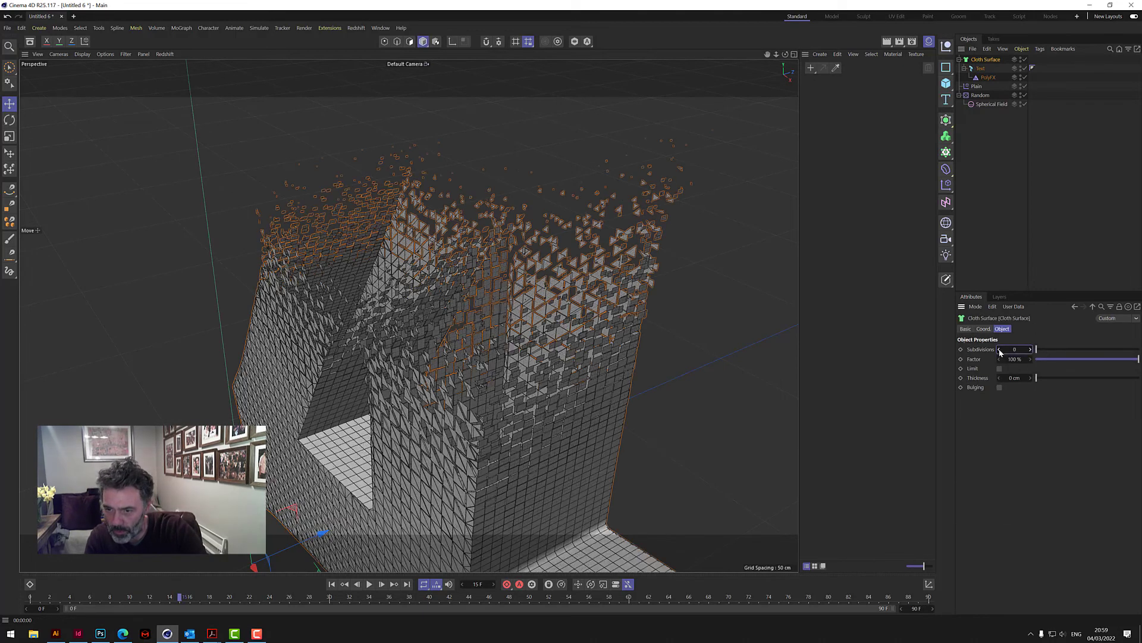
{"action": "left_click", "coordinate": [1014, 379]}
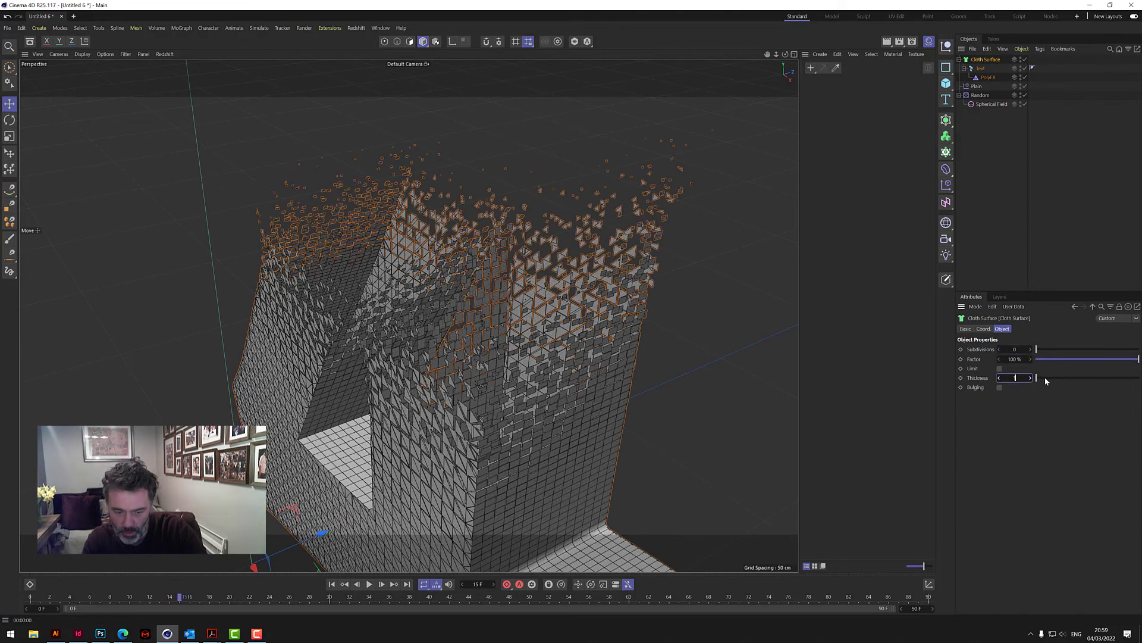
{"action": "type", "text": "1"}
{"action": "key", "text": "Return"}
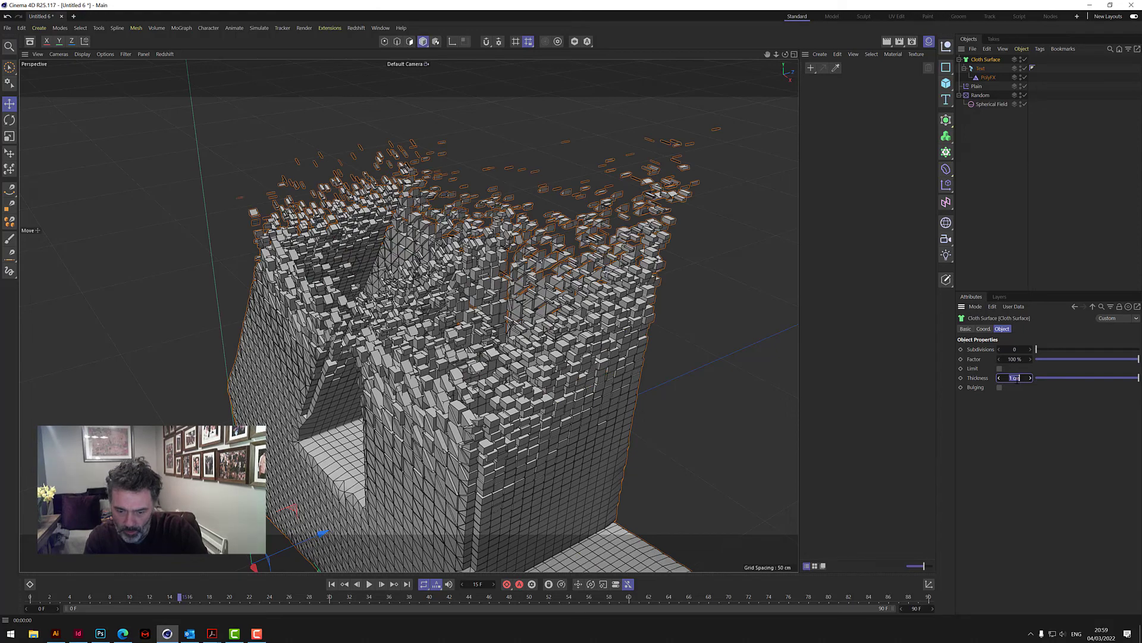
{"action": "type", "text": "0.2"}
{"action": "key", "text": "Return"}
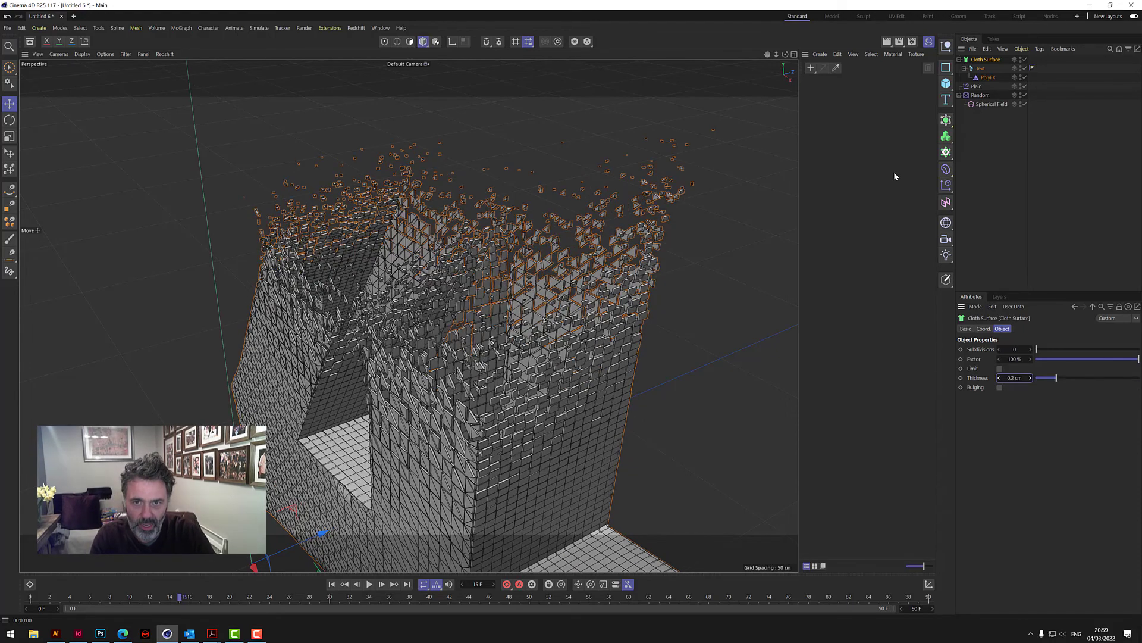
{"action": "left_click_drag", "start_coordinate": [786, 54], "coordinate": [729, 59]}
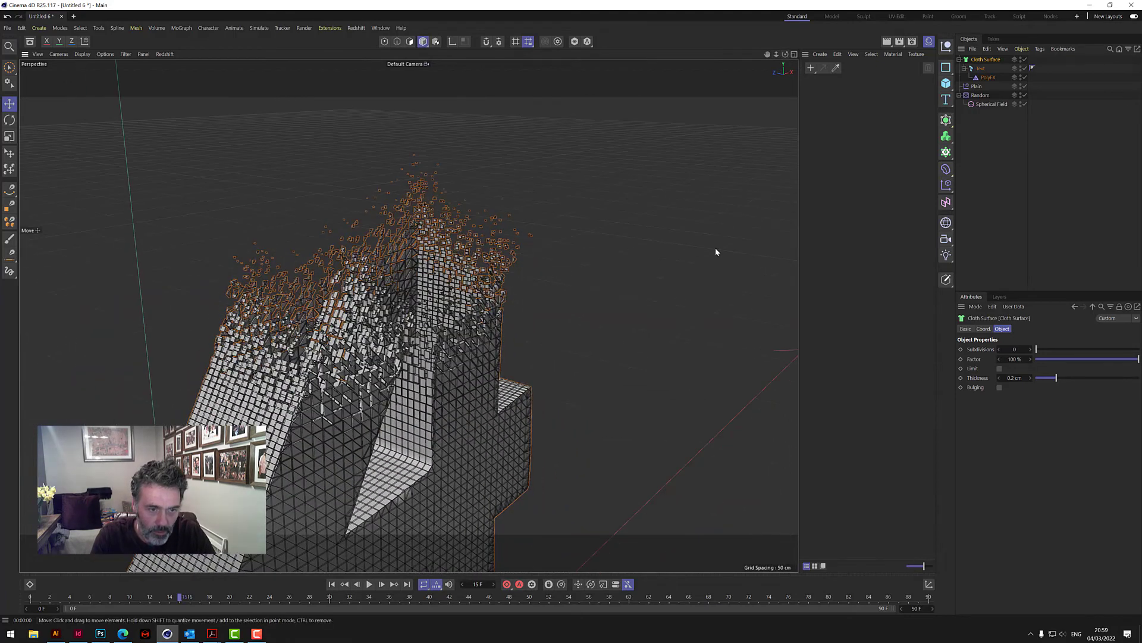
- Play the thickened-plate animation from frame 0 and pause mid-disintegration
{"action": "left_click", "coordinate": [716, 252]}
{"action": "left_click", "coordinate": [331, 584]}
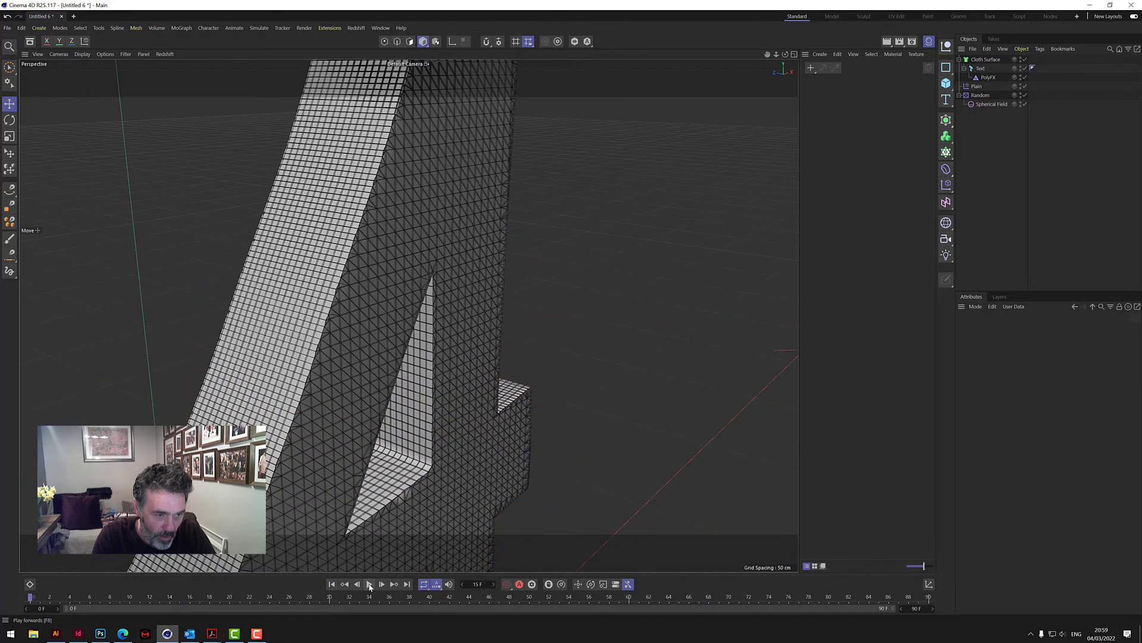
{"action": "left_click", "coordinate": [369, 584]}
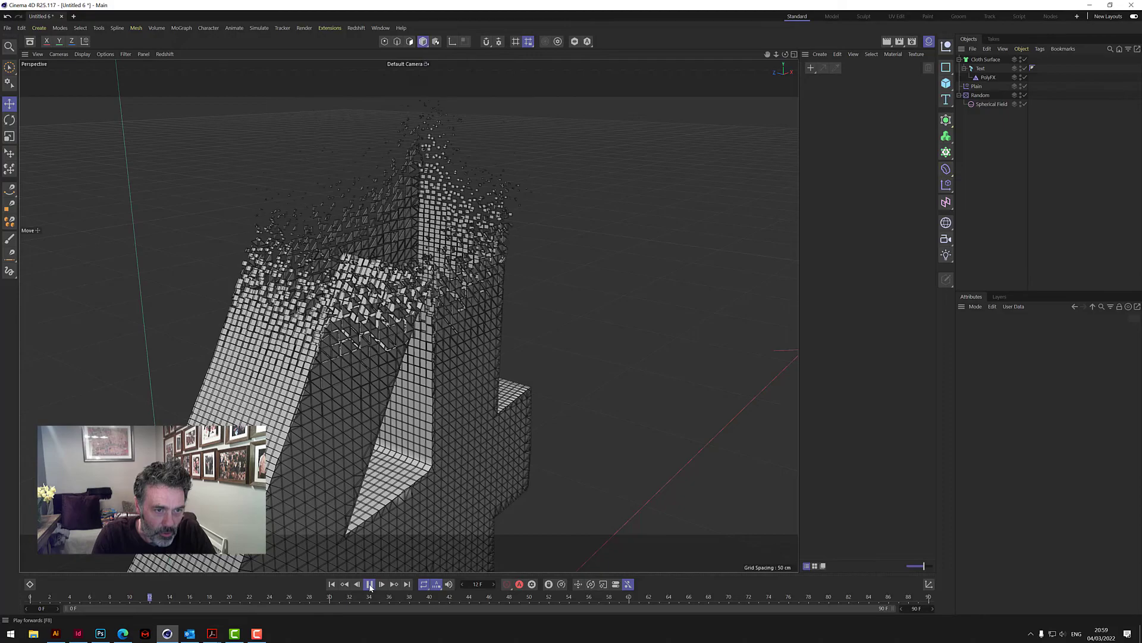
{"action": "left_click", "coordinate": [369, 584]}
- Orbit and zoom among the thickened fragments, then resume playback to frame 39
{"action": "left_click_drag", "start_coordinate": [777, 55], "coordinate": [778, 57]}
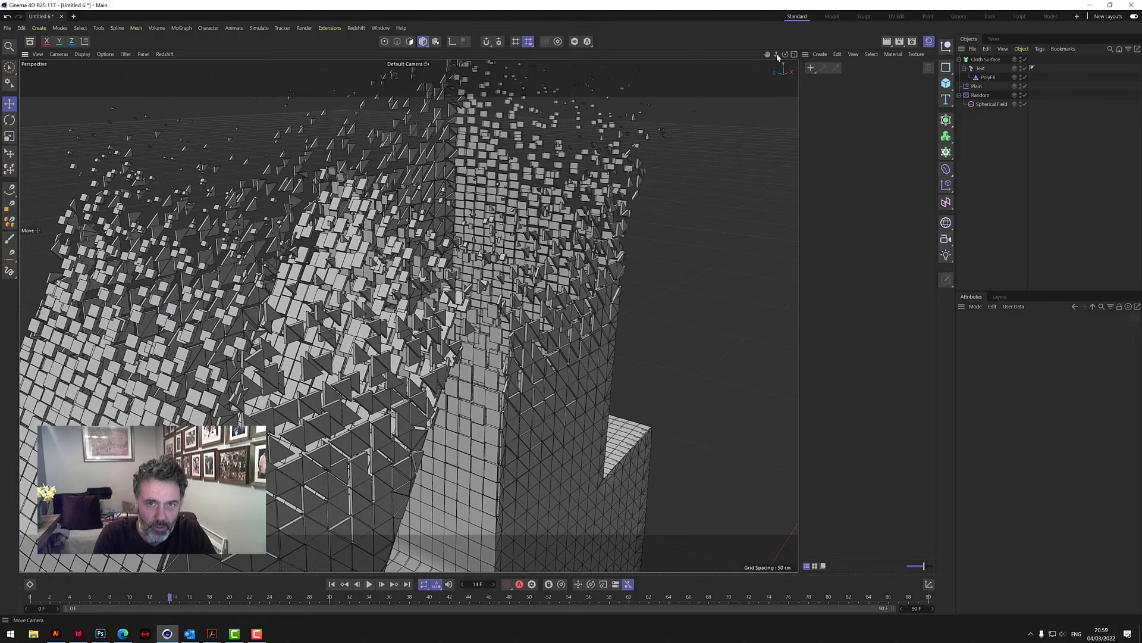
{"action": "left_click_drag", "start_coordinate": [488, 309], "coordinate": [442, 373], "text": "alt"}
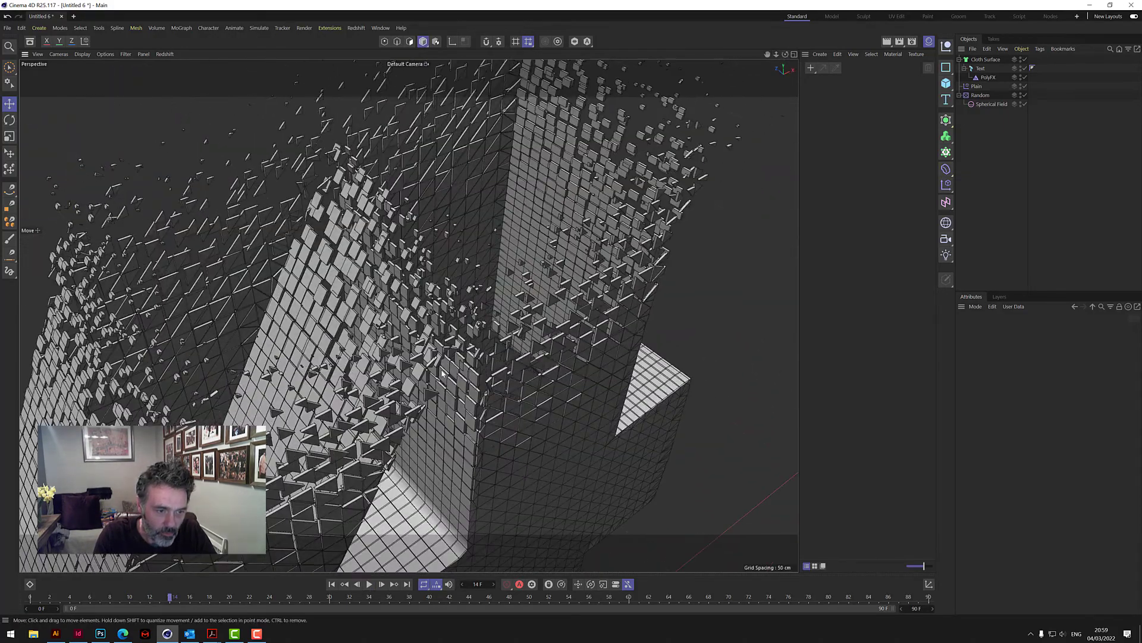
{"action": "scroll", "coordinate": [442, 373], "scroll_direction": "up", "scroll_amount": 6}
{"action": "left_click_drag", "start_coordinate": [416, 324], "coordinate": [363, 310], "text": "alt"}
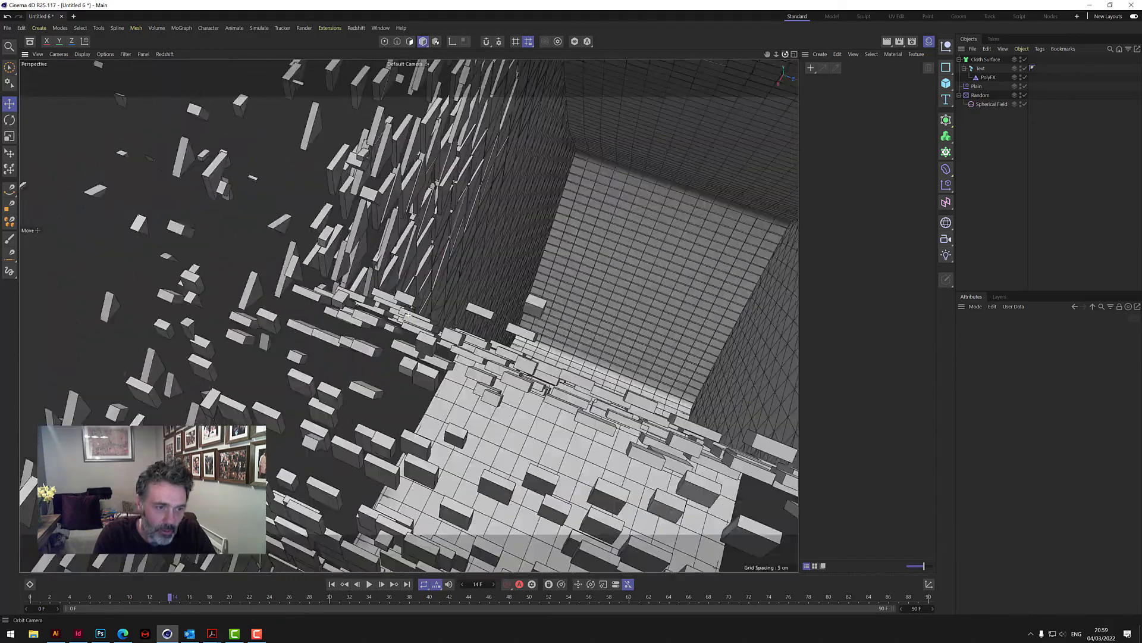
{"action": "left_click_drag", "start_coordinate": [408, 315], "coordinate": [409, 315], "text": "alt"}
{"action": "scroll", "coordinate": [408, 315], "scroll_direction": "down", "scroll_amount": 10}
{"action": "scroll", "coordinate": [409, 315], "scroll_direction": "up", "scroll_amount": 5}
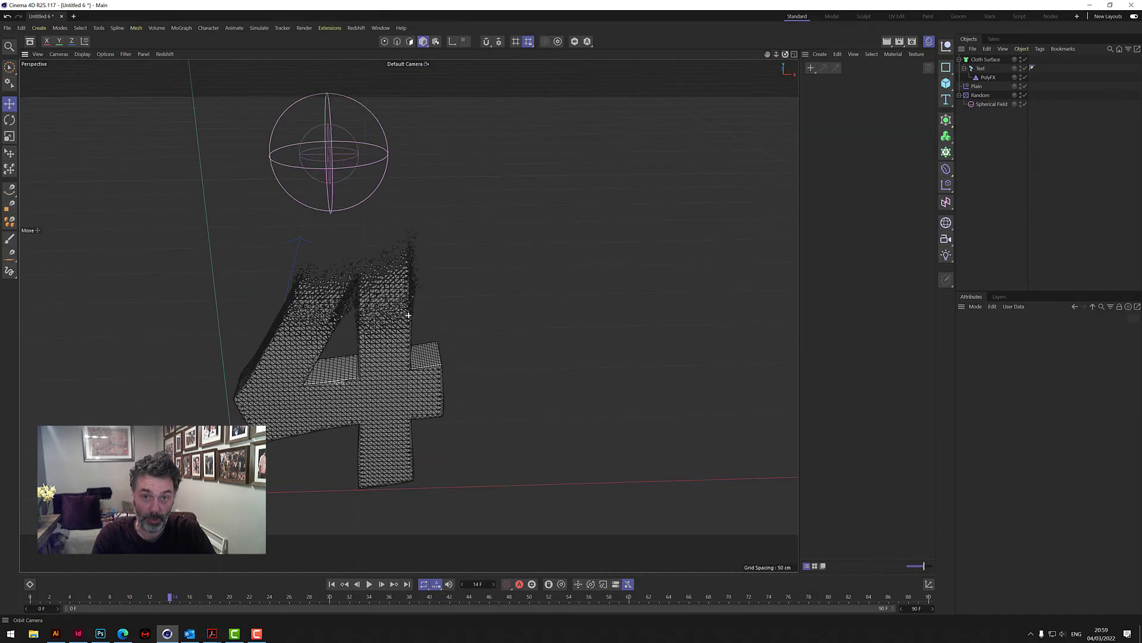
{"action": "scroll", "coordinate": [409, 315], "scroll_direction": "up", "scroll_amount": 5}
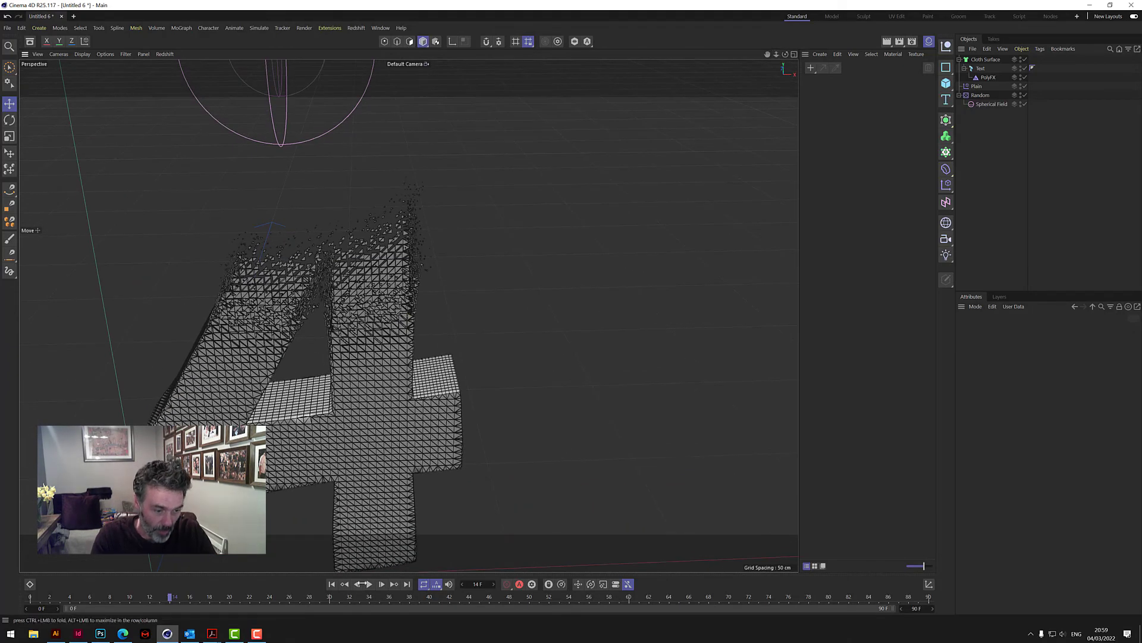
{"action": "left_click", "coordinate": [368, 584]}
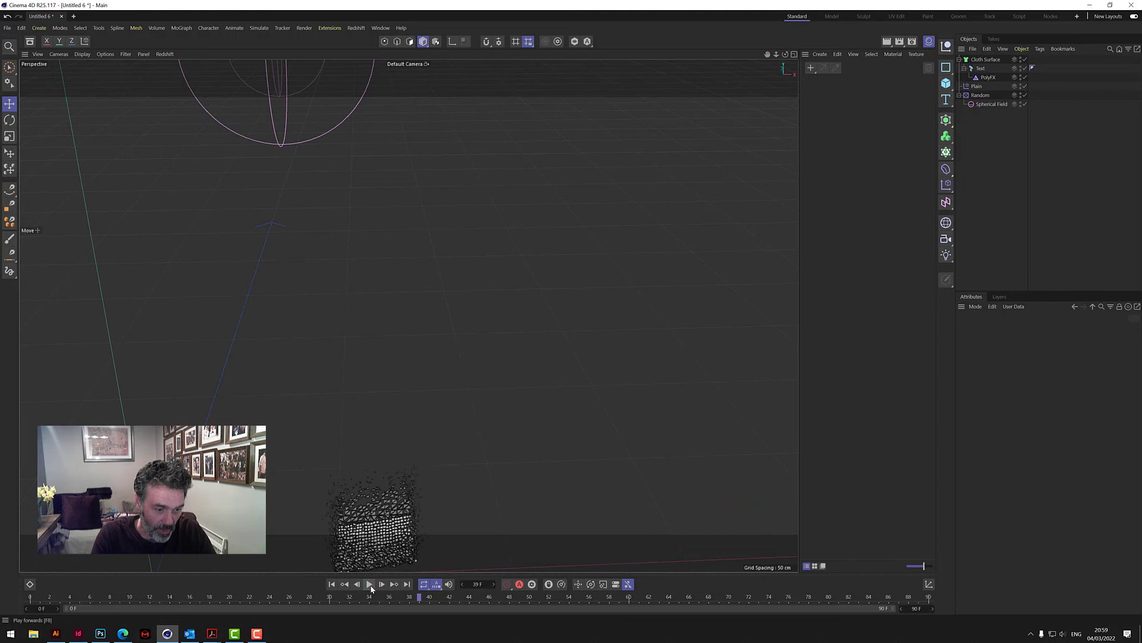